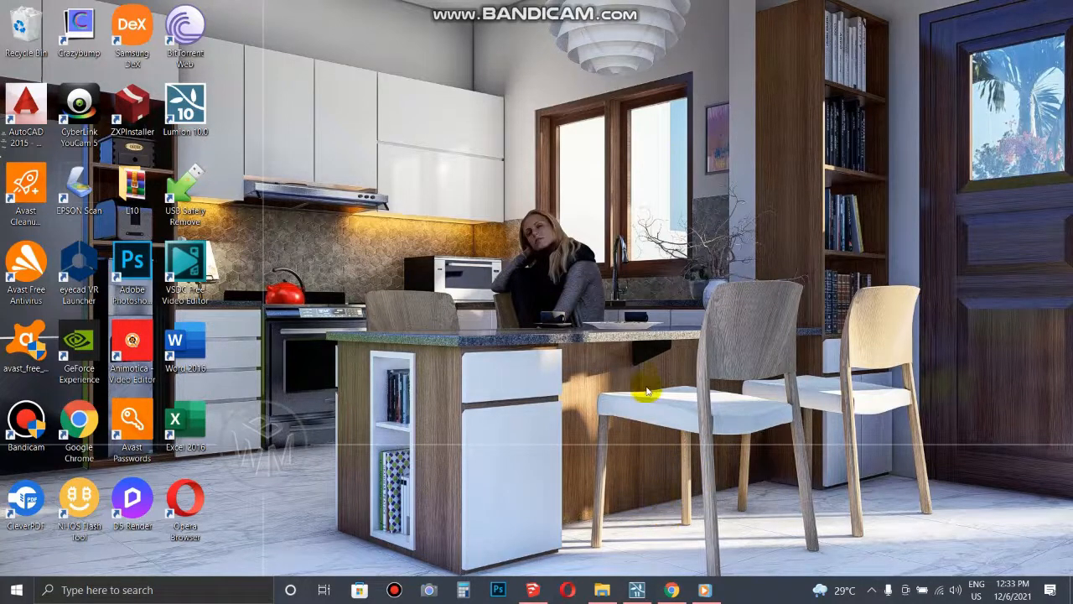
Play back the KITCHENSETBALI-ANIMATED-WITHSOUND video to review the finished kitchen animation, and close the player
left_click(707, 591)
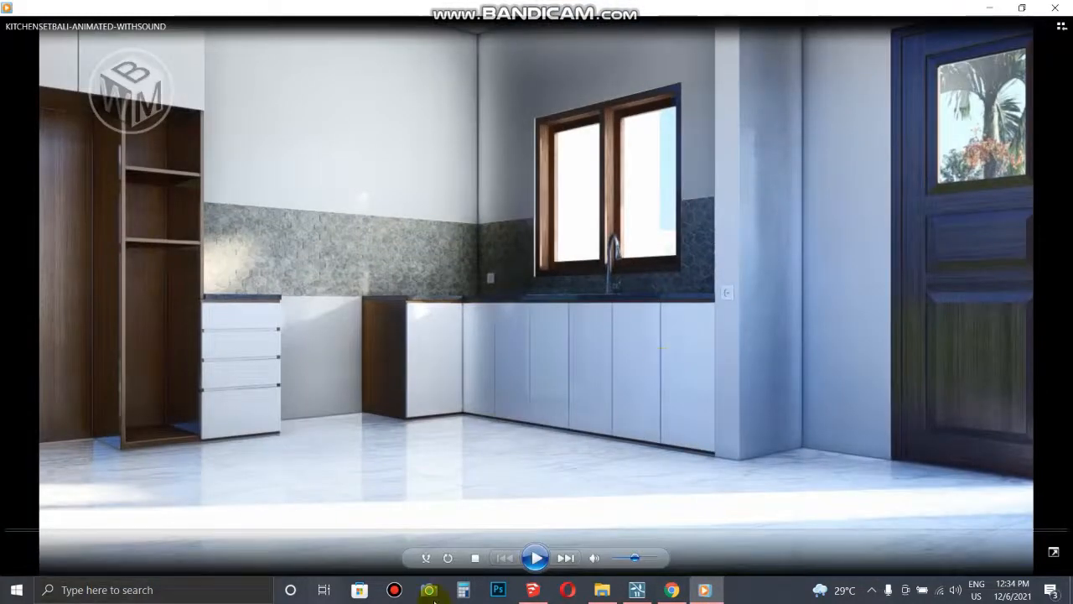
left_click(536, 558)
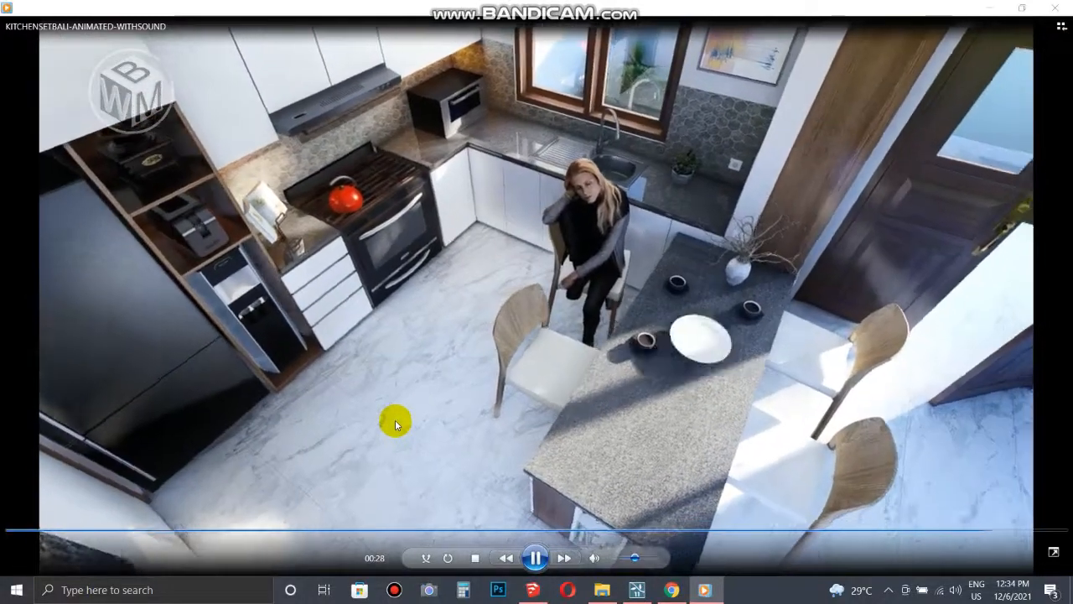
left_click(1055, 7)
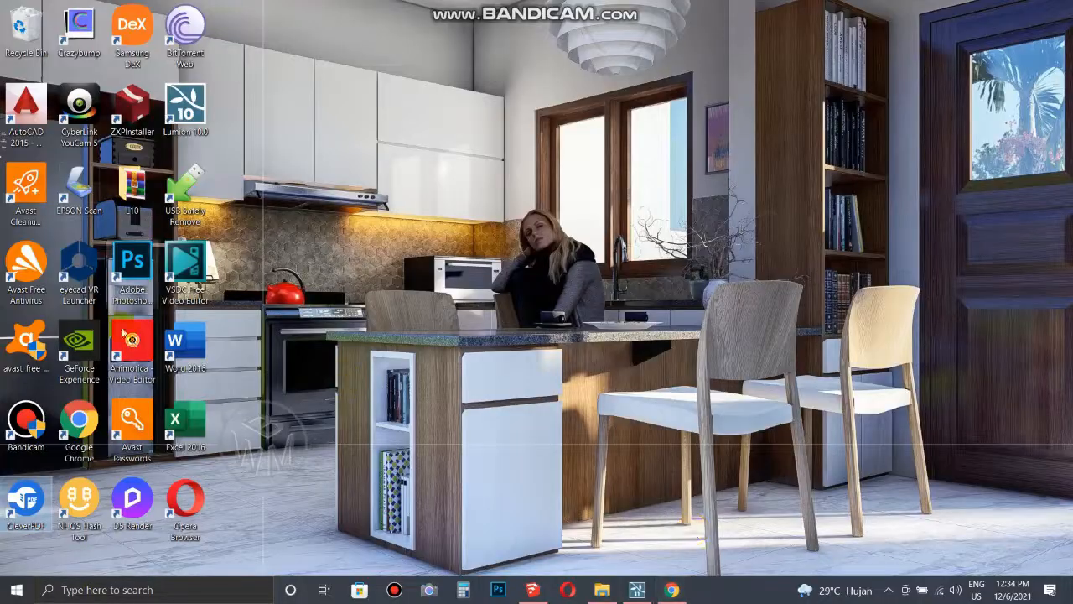
Switch to SketchUp and examine the KITCHENSET-R1 kitchen model, including its floor, walls, cabinets and furniture
mouse_move(540, 595)
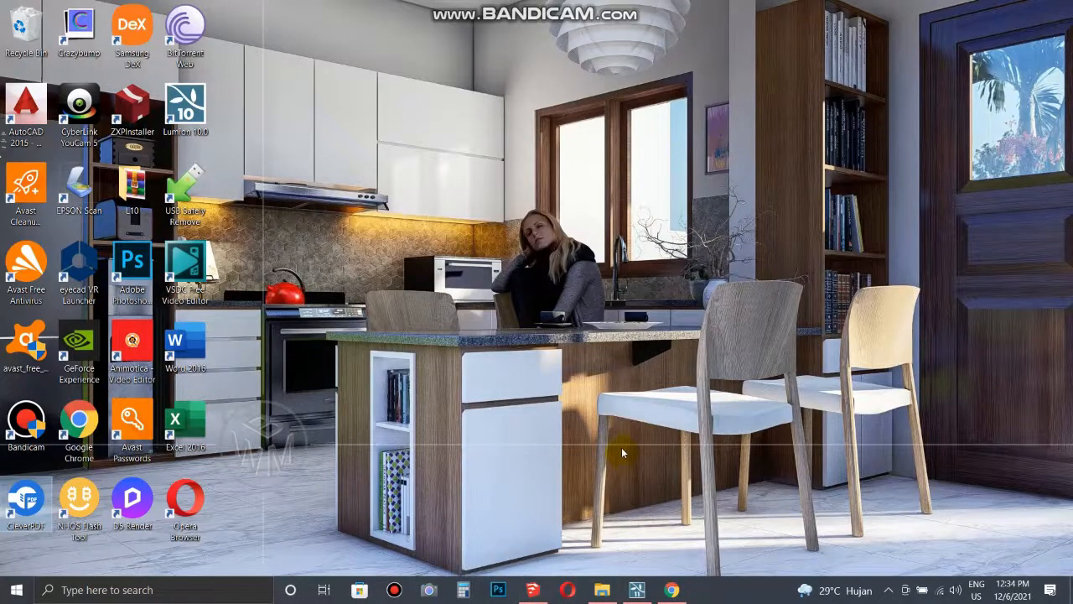
left_click(533, 590)
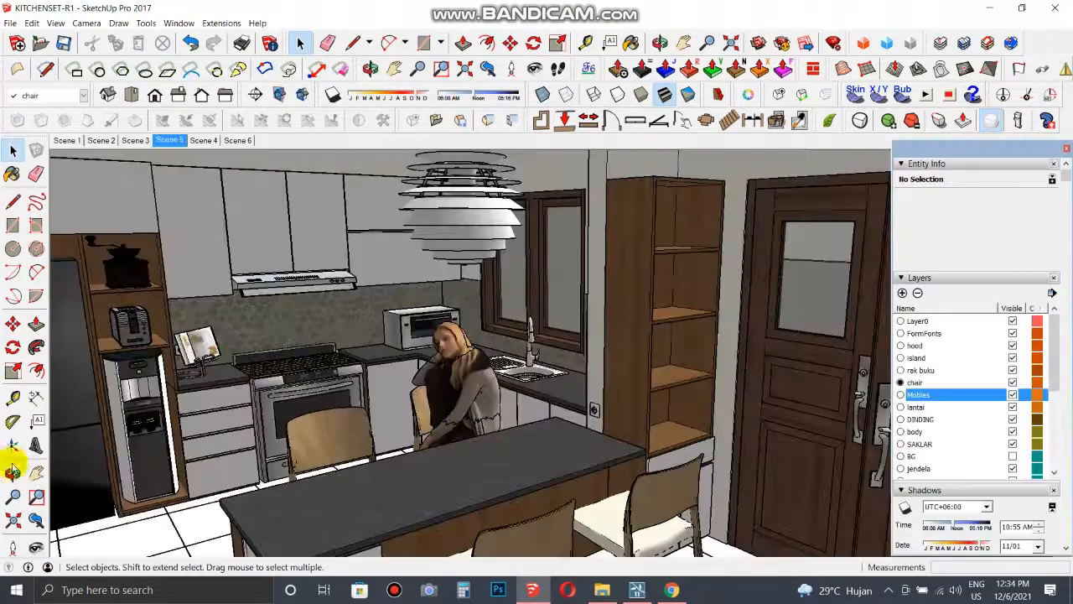
scroll(493, 423, "down", 3)
left_click(168, 533)
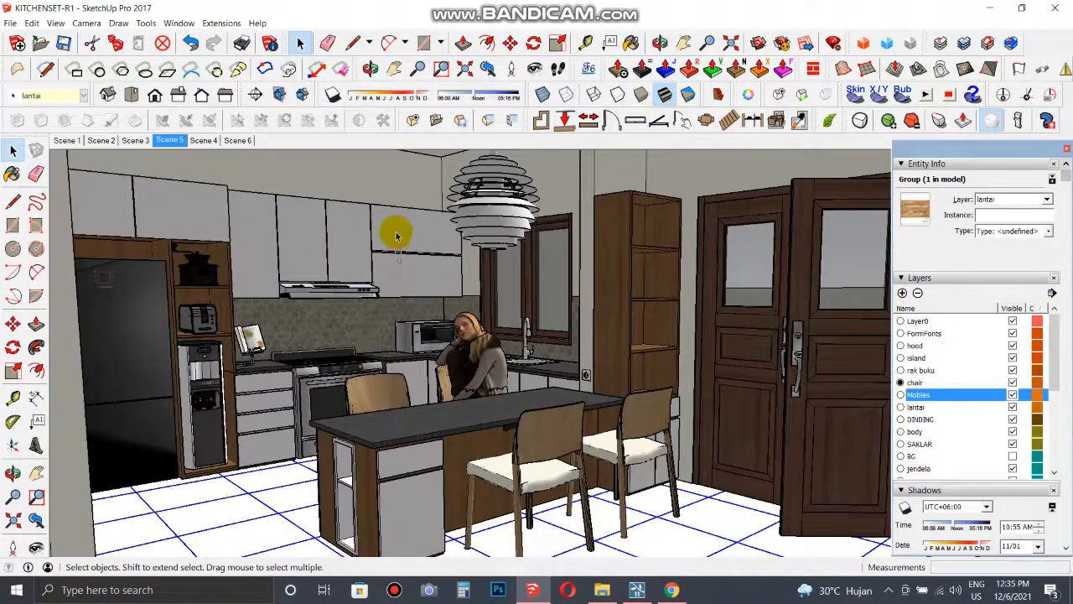
left_click_drag(397, 236, 398, 234)
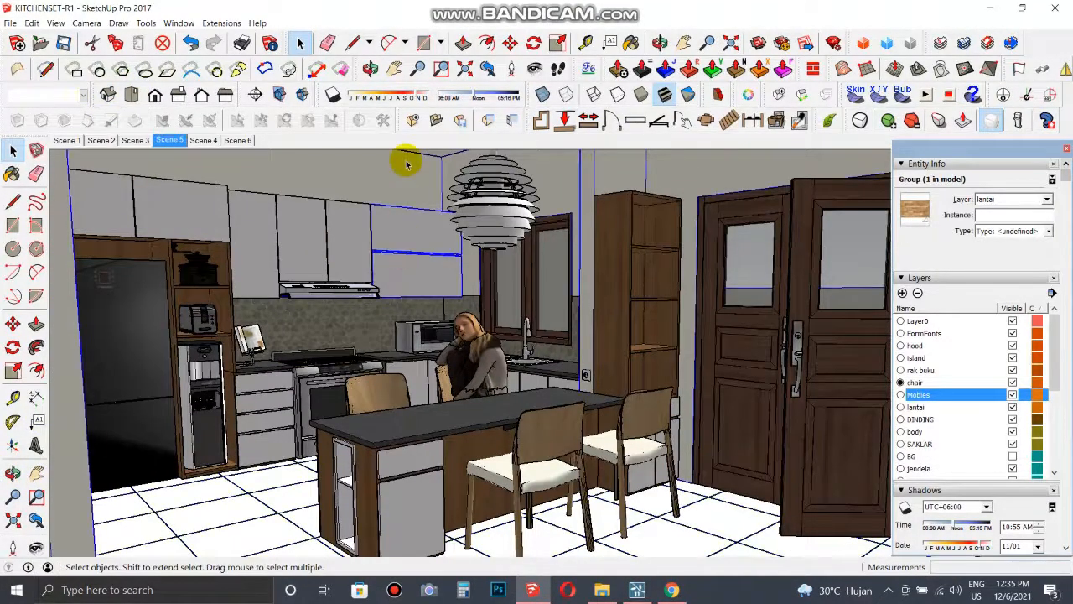
left_click(406, 182)
scroll(495, 396, "down", 1)
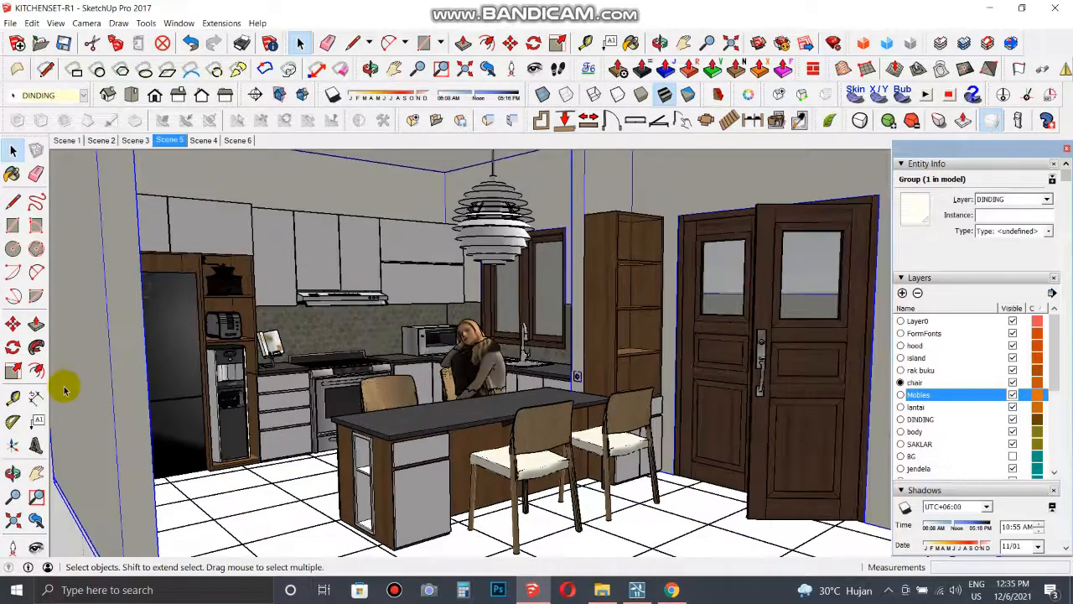
left_click(57, 537)
middle_click_drag(406, 366, 397, 337)
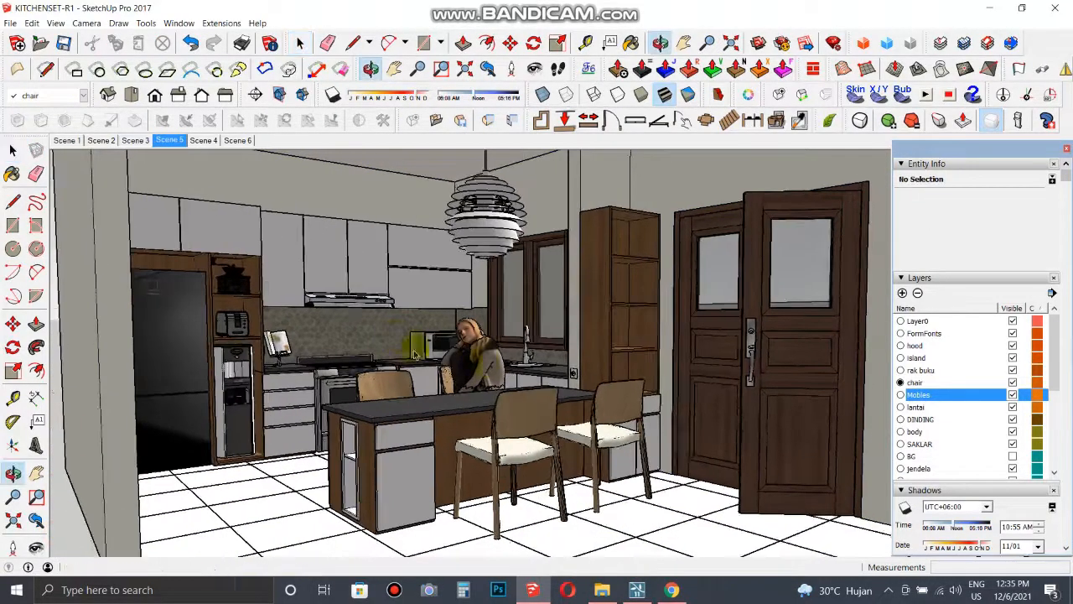
scroll(579, 373, "up", 1)
scroll(612, 322, "down", 1)
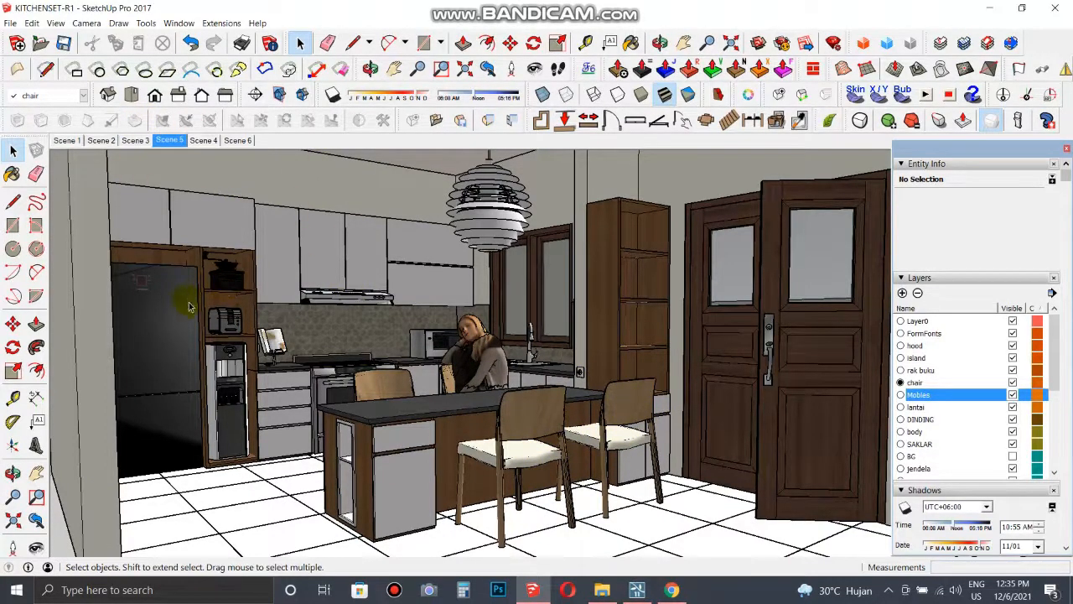
middle_click_drag(589, 303, 425, 231)
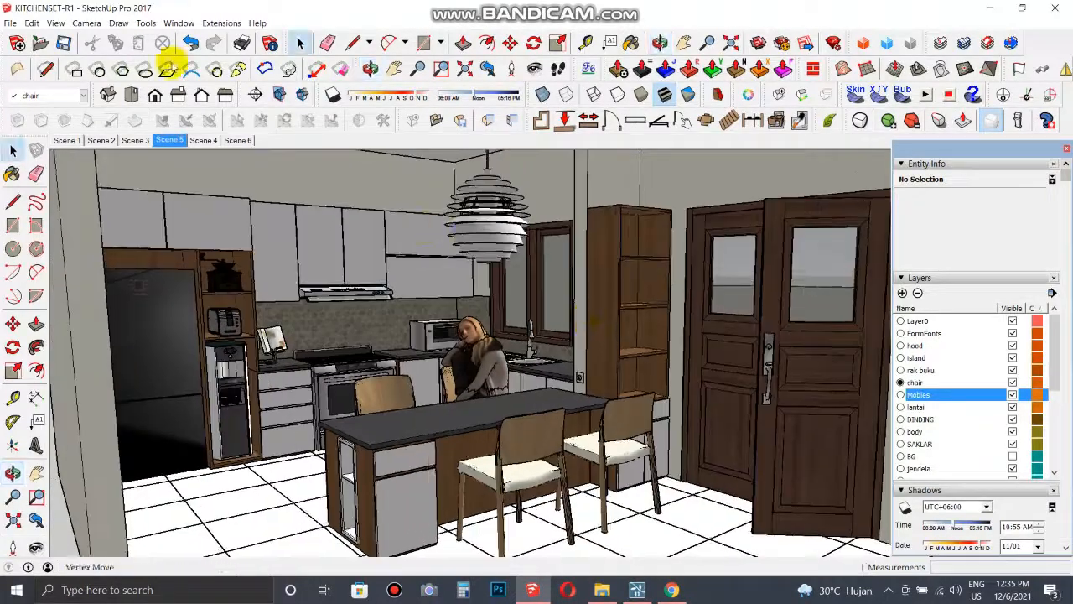
Start importing a SketchUp file and browse to the DEKORASI folder of the model library
left_click(10, 24)
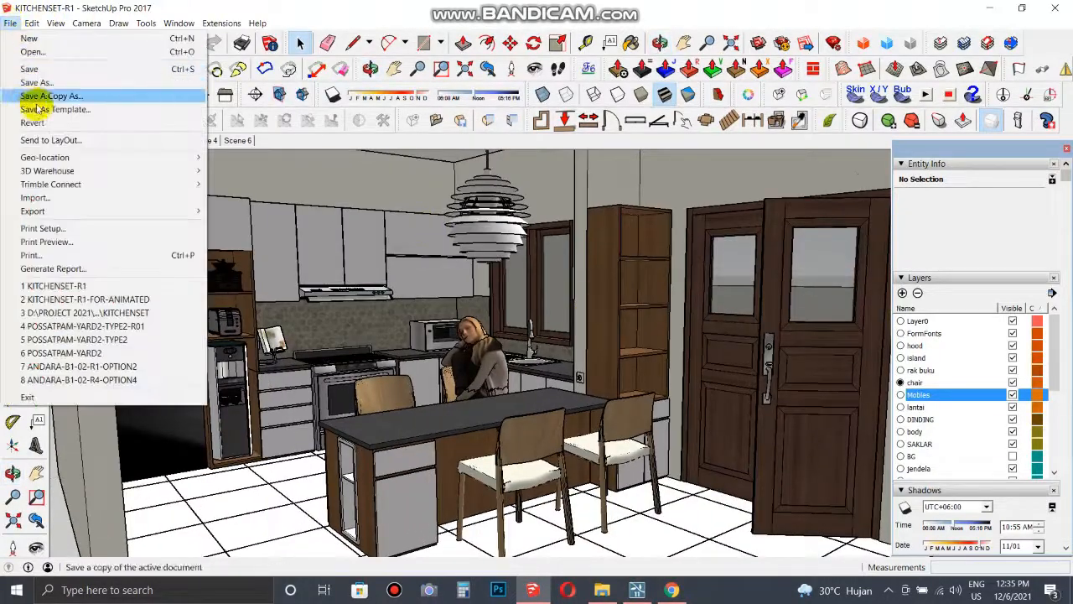
left_click(63, 198)
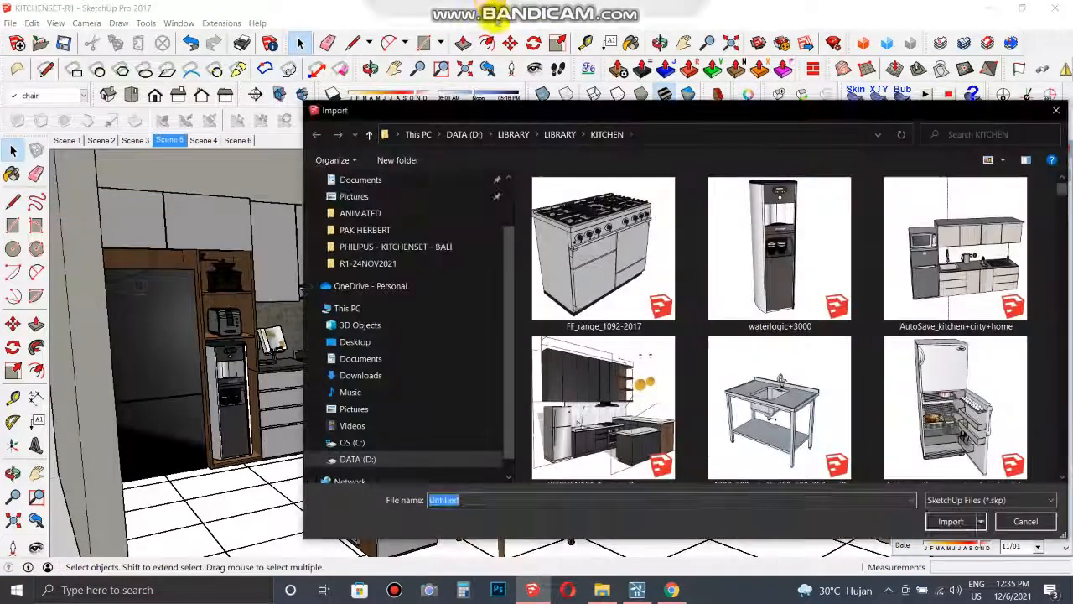
left_click(575, 137)
scroll(554, 352, "up", 4)
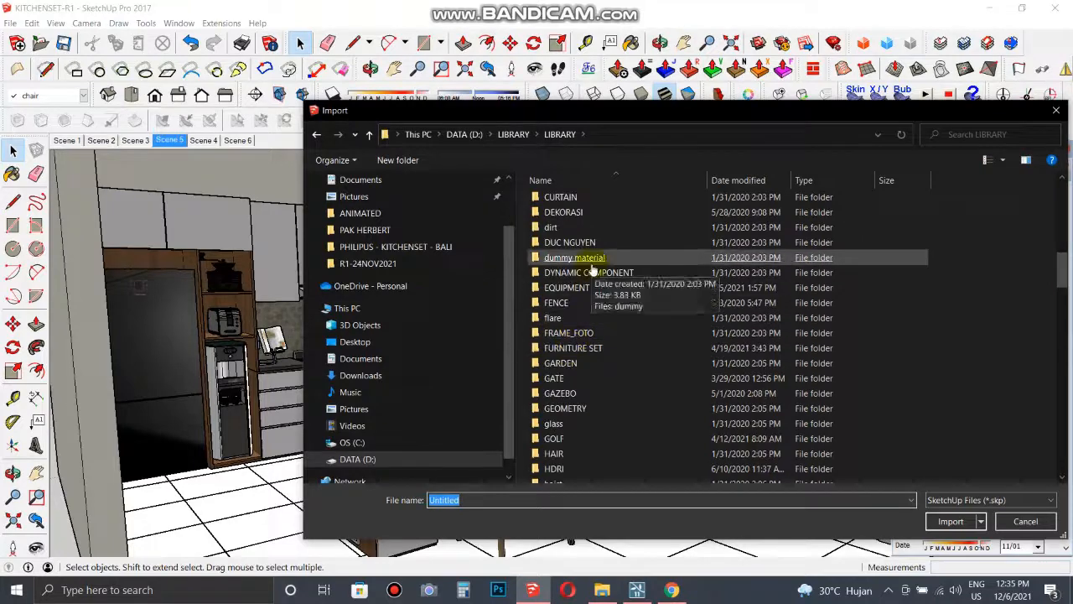
double_click(563, 212)
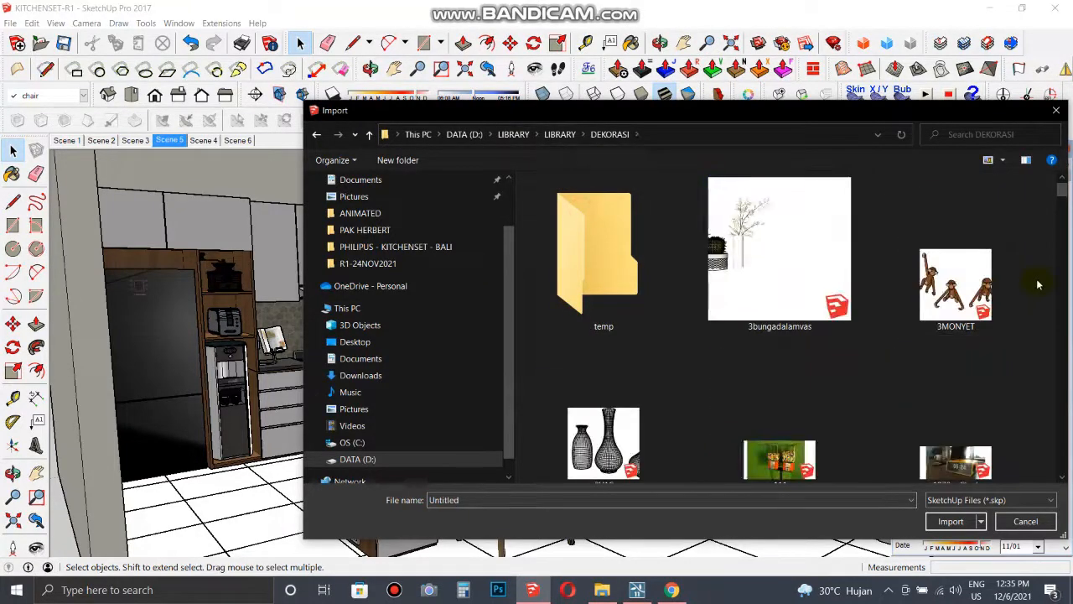
Find the Modern+planters model among the decoration files and import it
scroll(1037, 285, "down", 10)
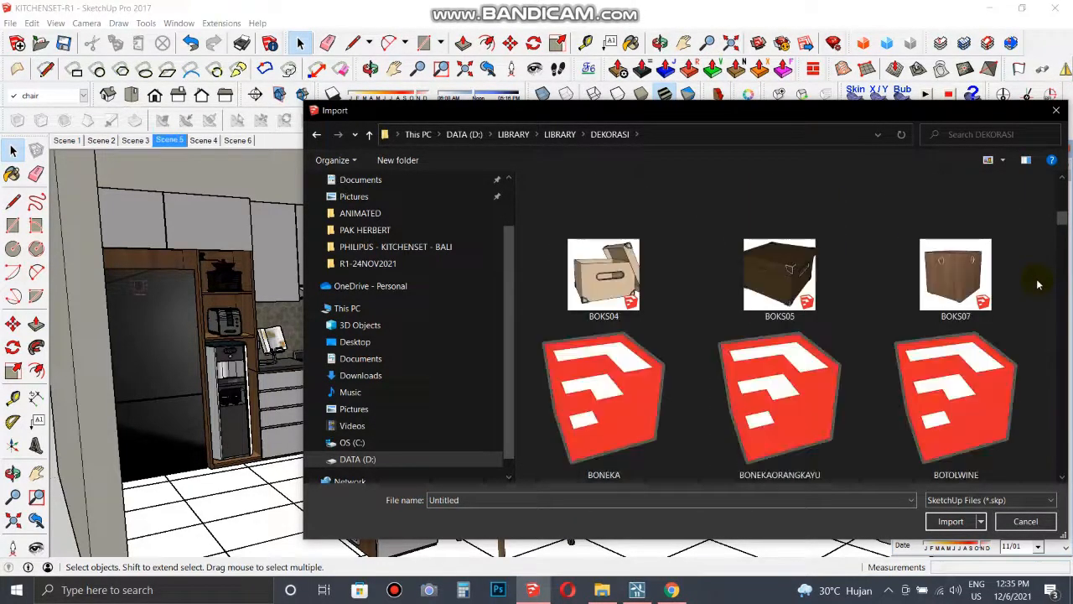
scroll(1037, 285, "down", 4)
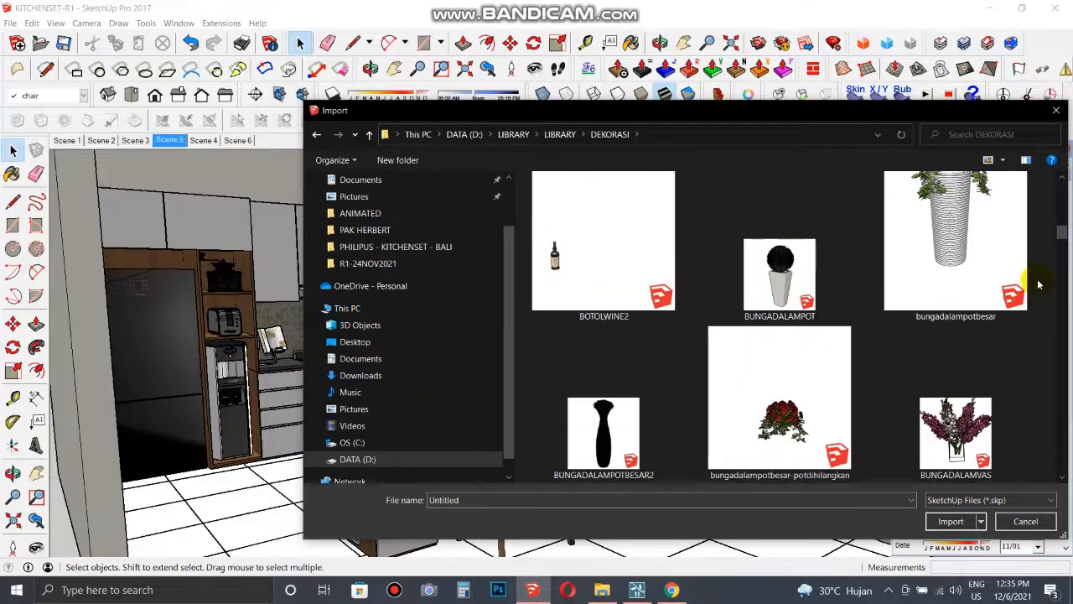
scroll(1038, 285, "down", 4)
scroll(1038, 285, "down", 4)
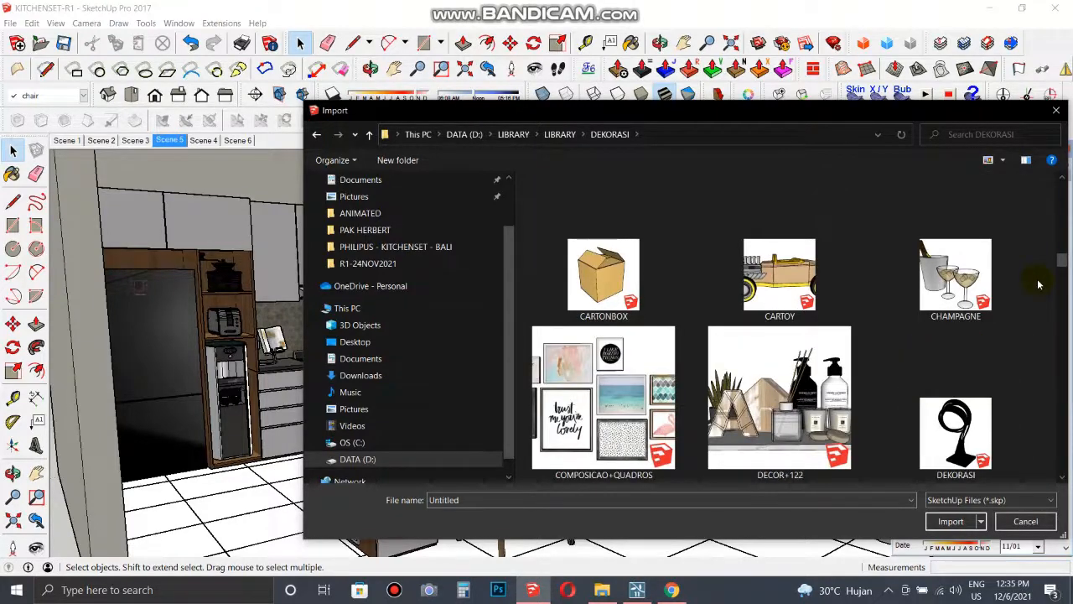
scroll(1038, 285, "down", 4)
scroll(1038, 285, "down", 2)
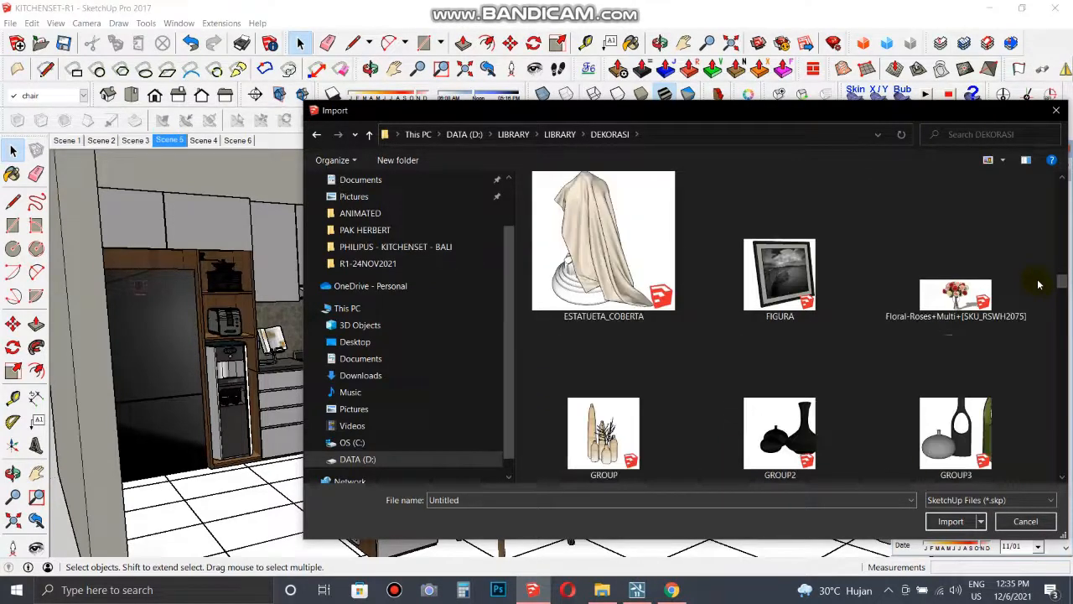
scroll(1038, 285, "down", 2)
scroll(1038, 285, "down", 2)
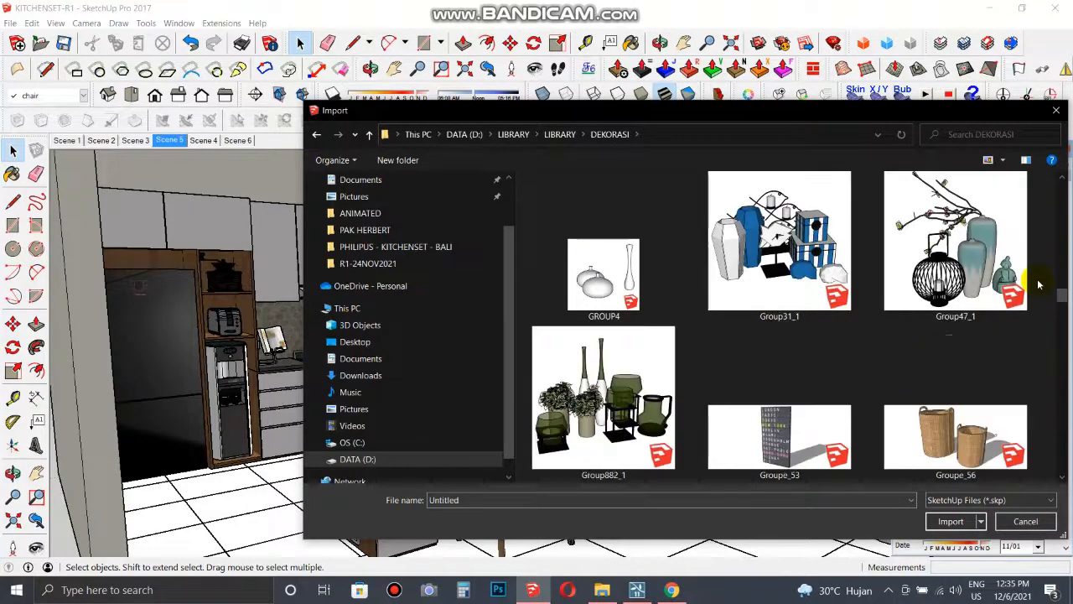
scroll(1038, 286, "down", 2)
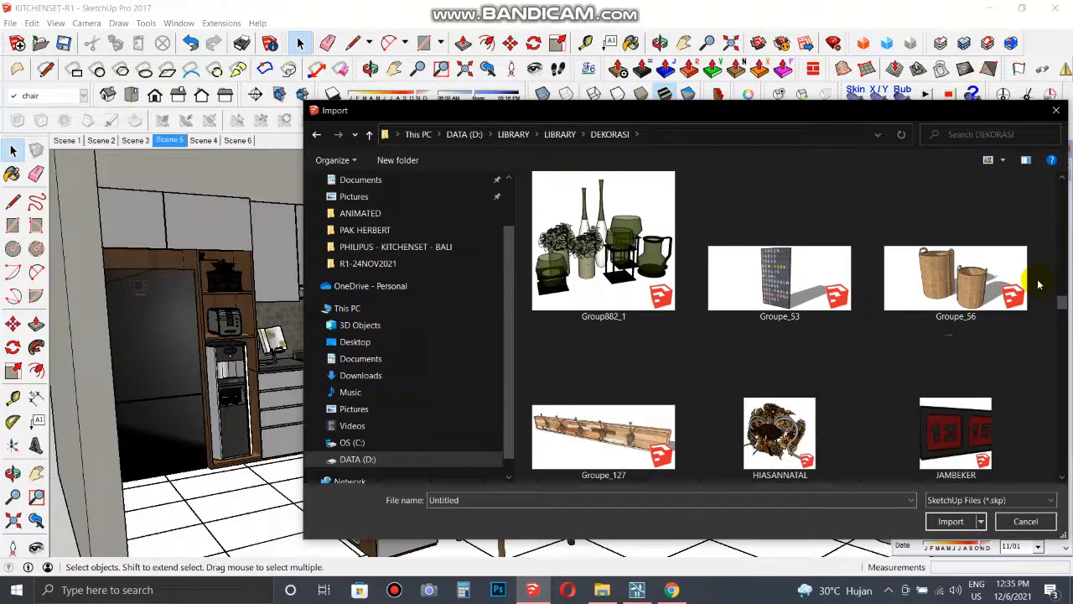
scroll(1038, 285, "down", 8)
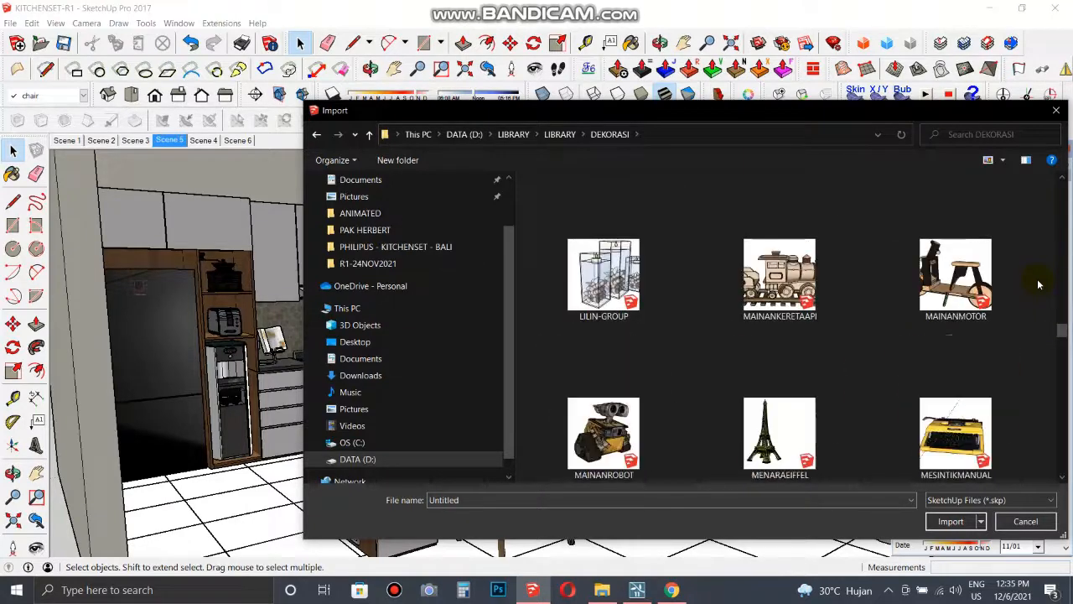
scroll(1038, 285, "down", 4)
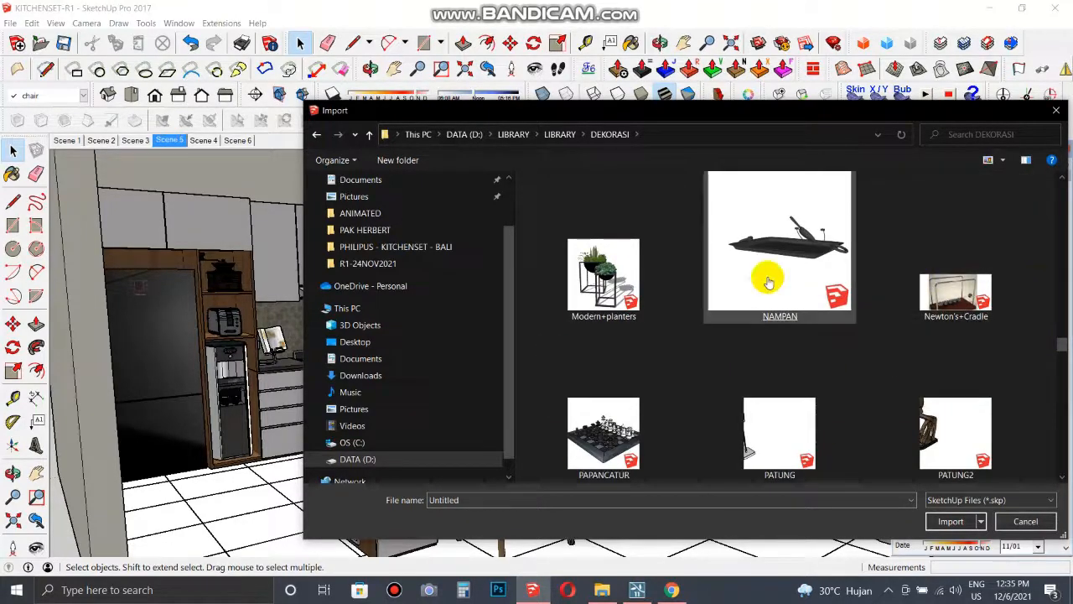
double_click(583, 272)
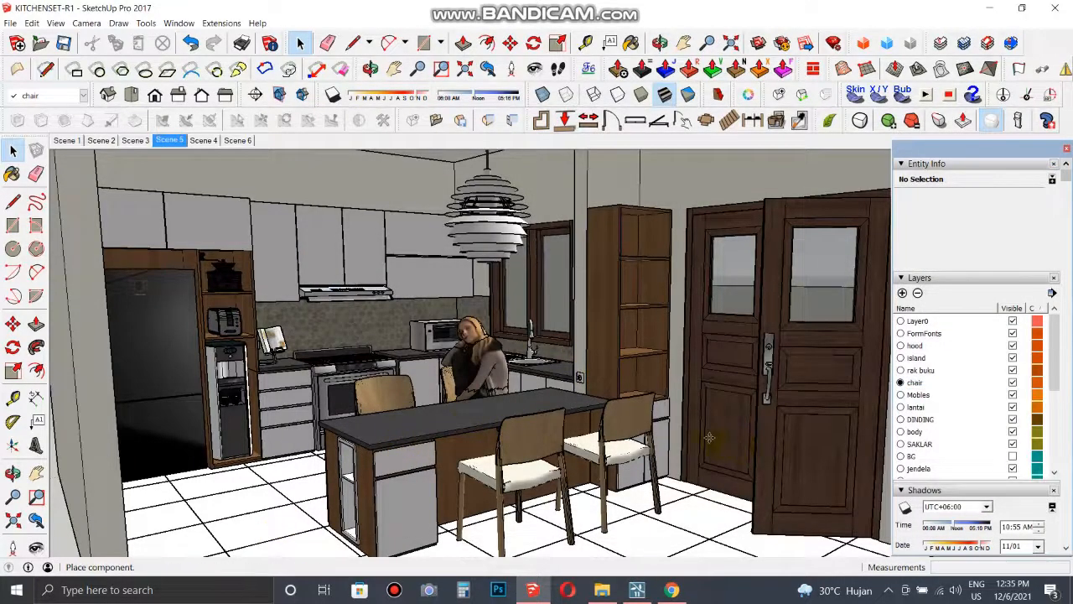
Place the imported planters on the tiled floor beside the wall end, near the open-shelf end of the kitchen island
right_click(675, 409)
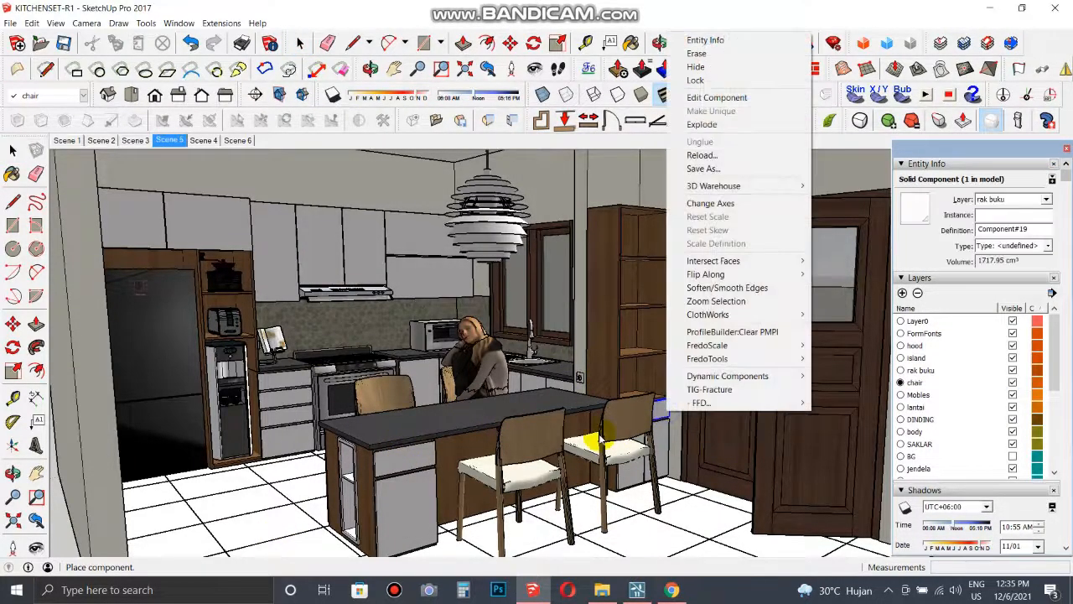
left_click(600, 441)
middle_click_drag(638, 471, 355, 472)
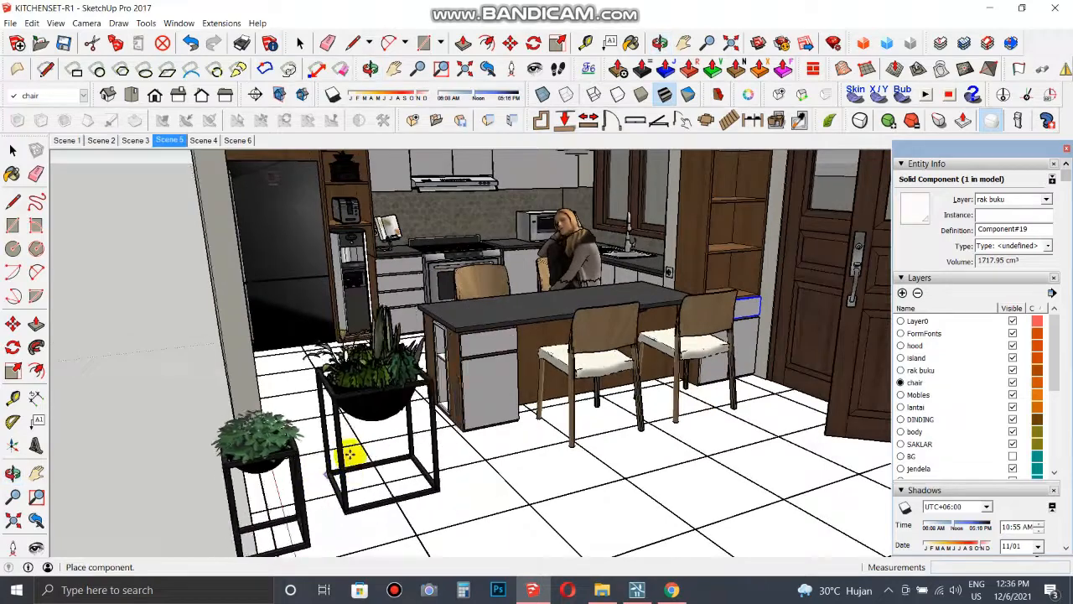
left_click(355, 479)
Rotate the planters component on the floor so the two stands turn alongside the wall end
middle_click_drag(354, 479, 390, 394)
key("q")
key("m")
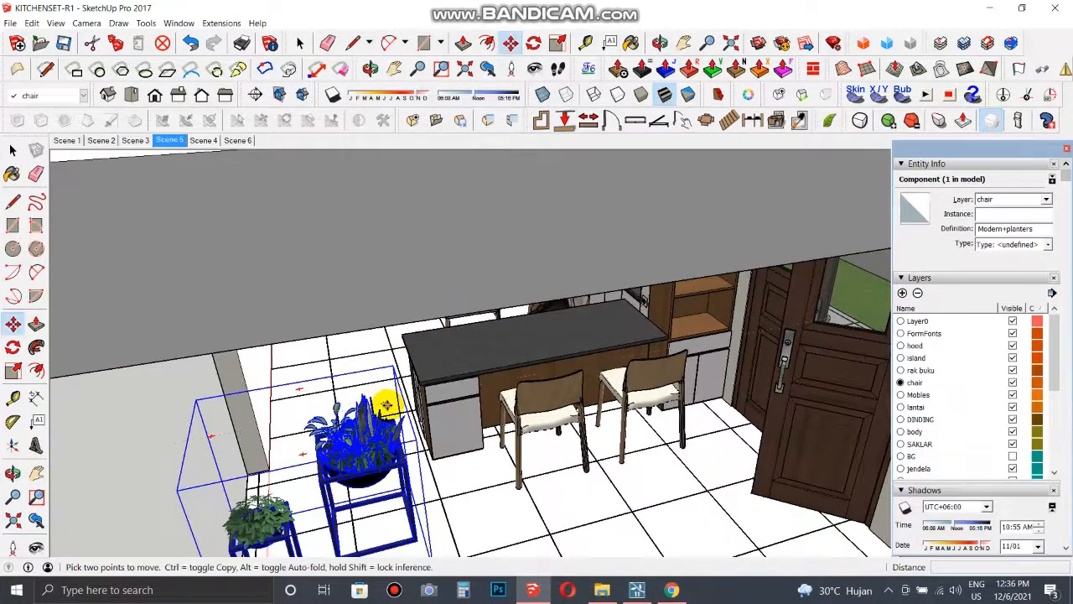
left_click(384, 405)
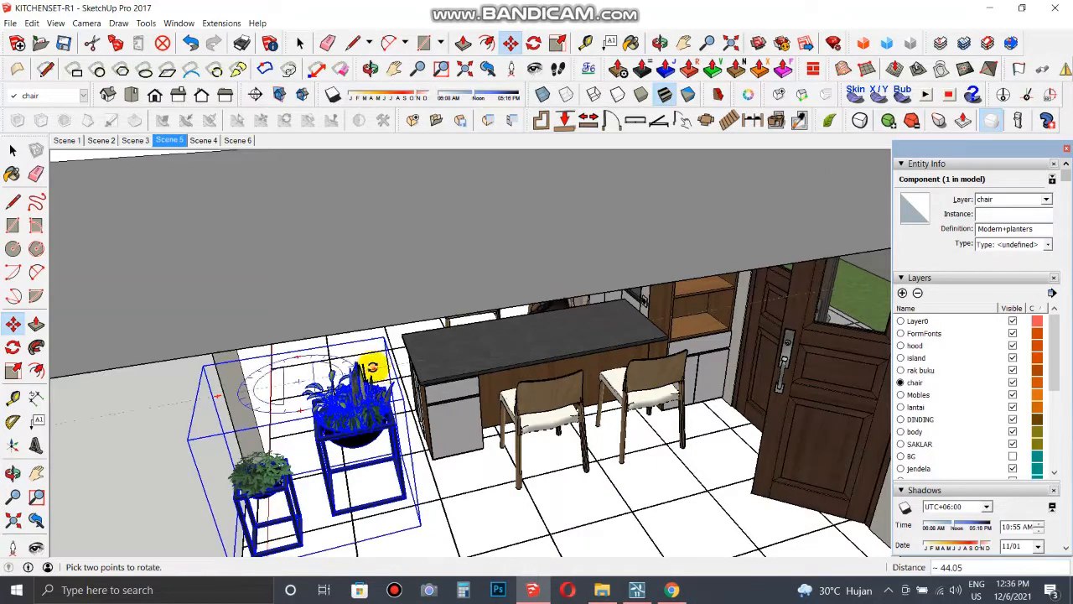
left_click(372, 366)
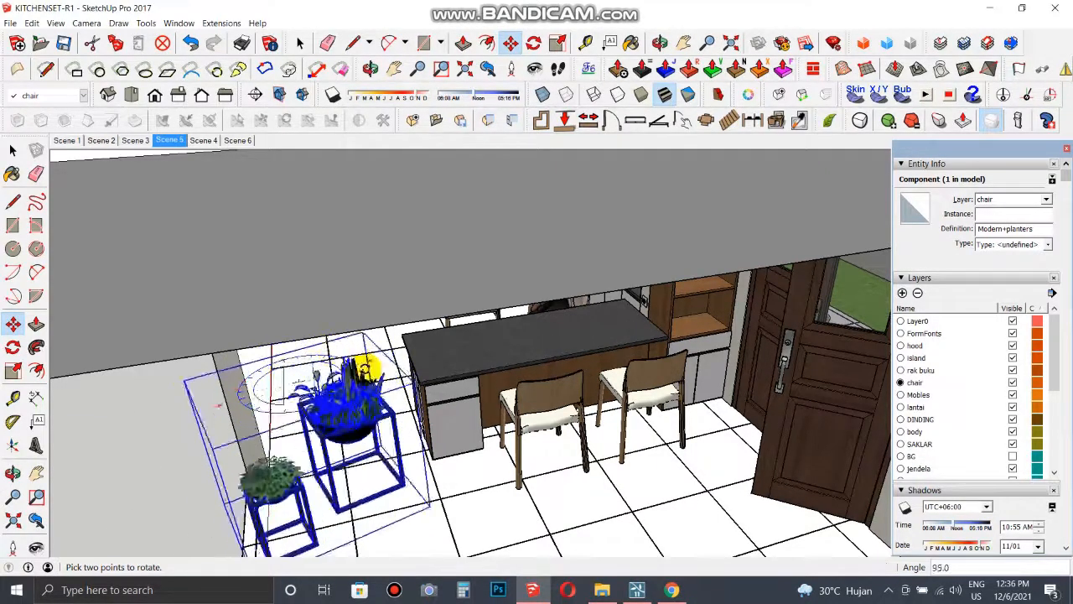
left_click(361, 354)
middle_click_drag(378, 431, 415, 355)
scroll(346, 354, "up", 3)
middle_click_drag(346, 353, 317, 401)
Open a second SketchUp 2017 window with a new empty model
mouse_move(507, 7)
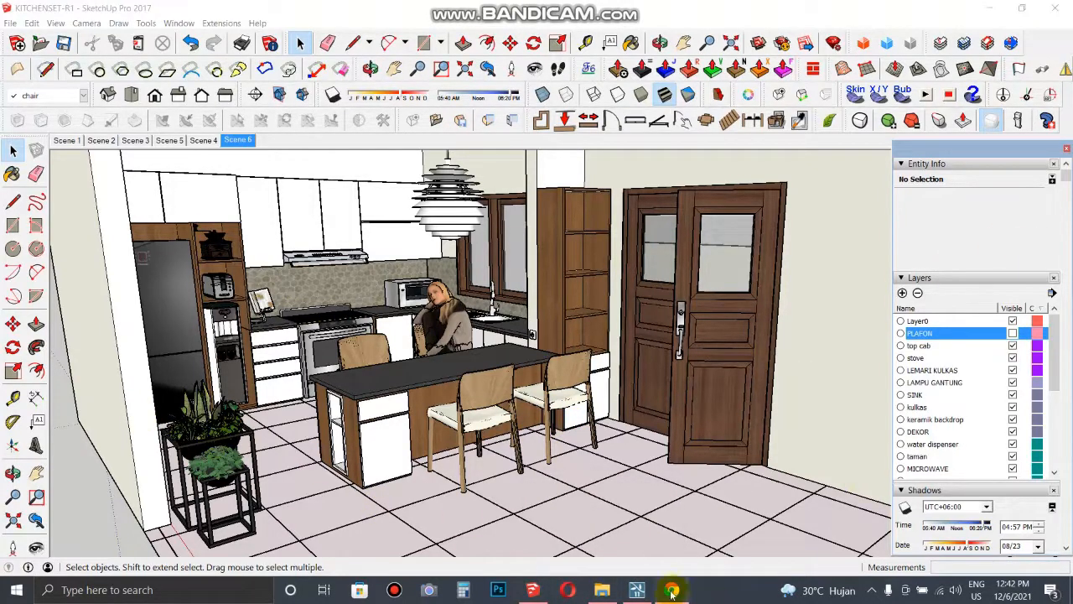
right_click(531, 589)
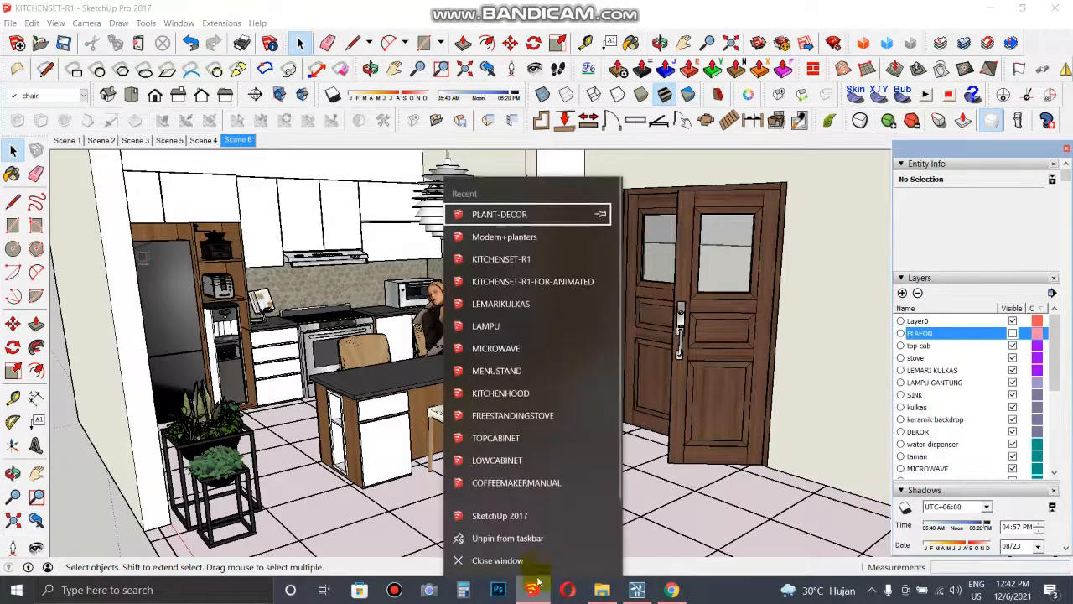
left_click(513, 511)
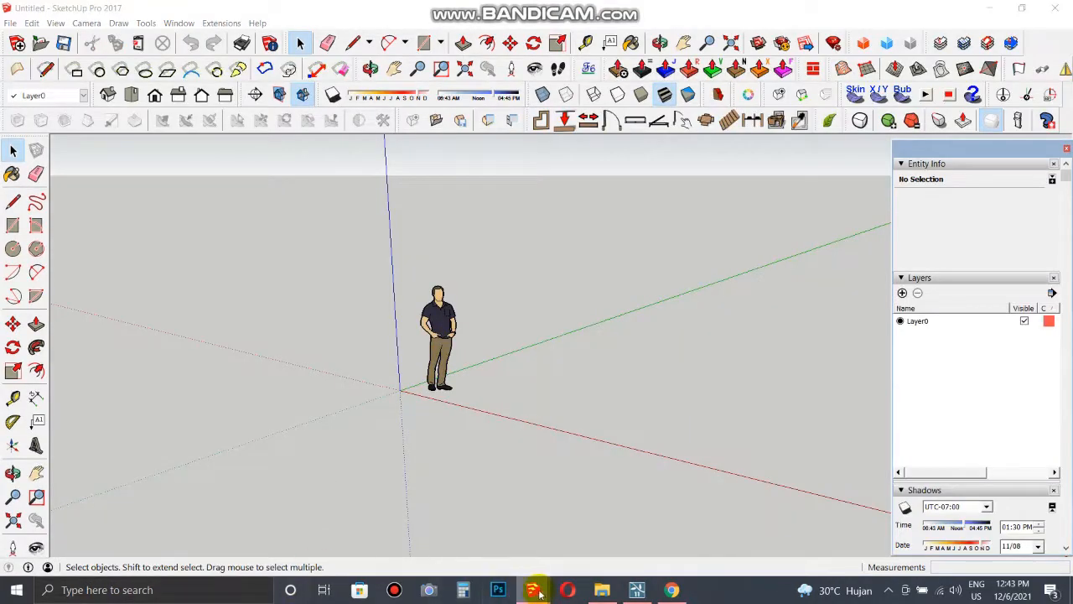
Return to the KITCHENSET-R1 model window and copy the Modern+planters component
mouse_move(539, 593)
left_click(495, 524)
left_click(222, 452)
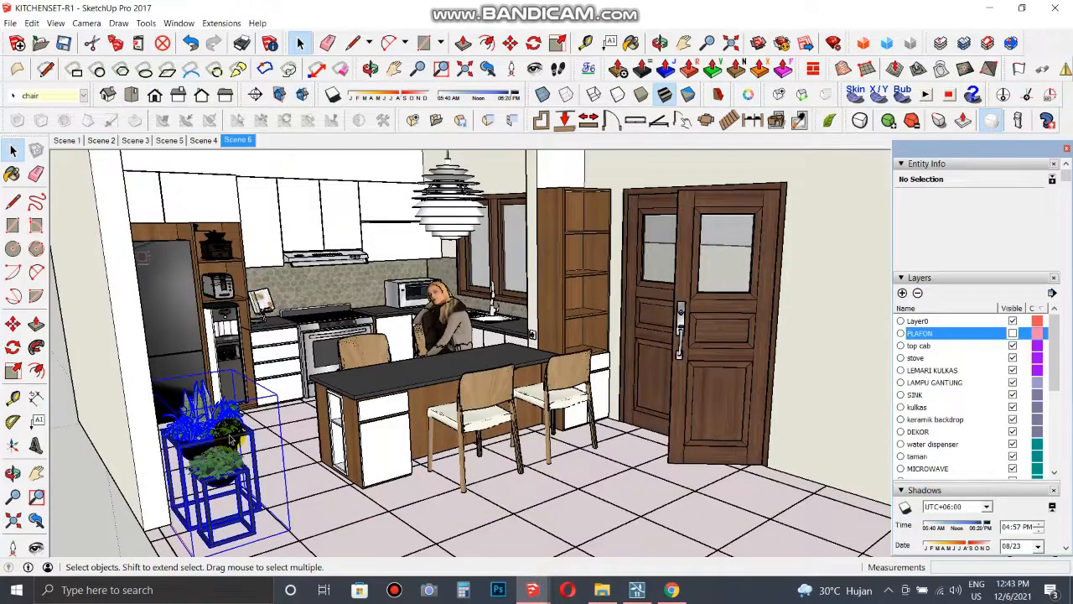
left_click(55, 22)
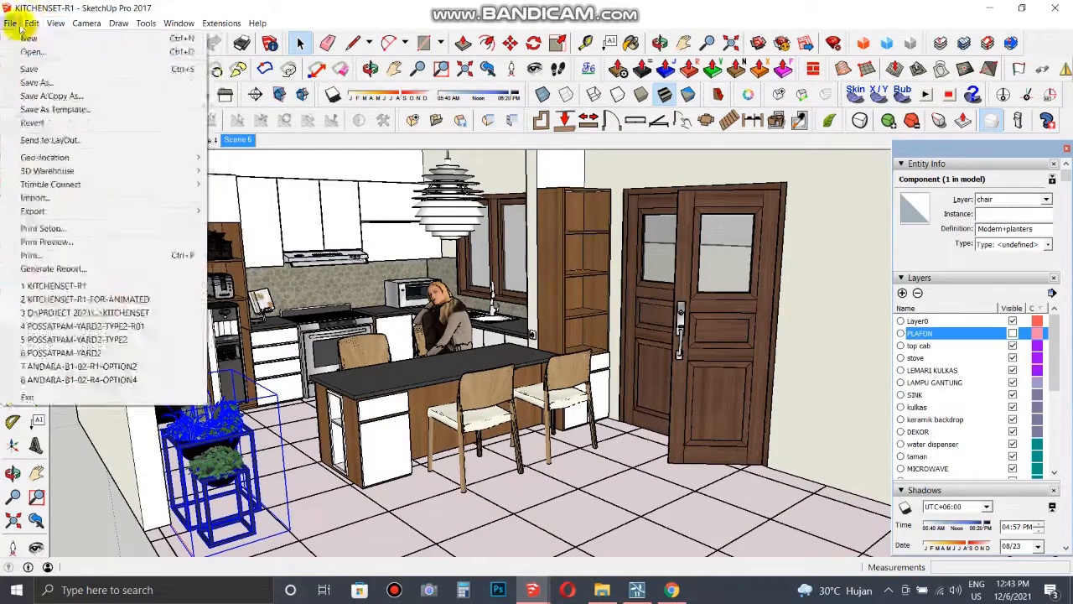
left_click(60, 84)
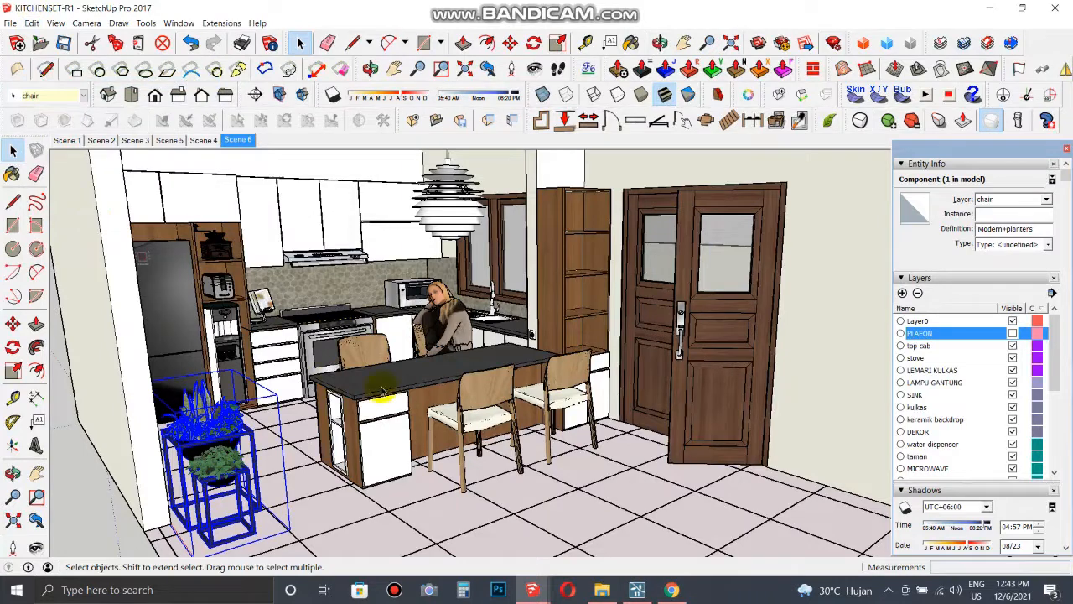
Switch to the empty SketchUp model, delete the default standing figure, and paste the copied planters in place
left_click(536, 592)
left_click(576, 541)
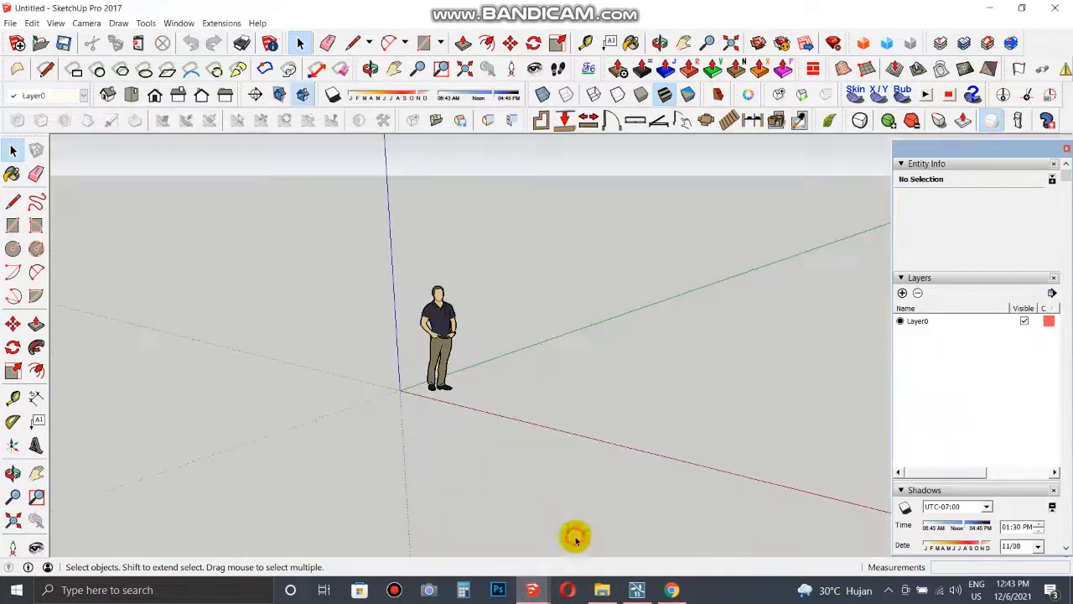
left_click(436, 317)
key("Delete")
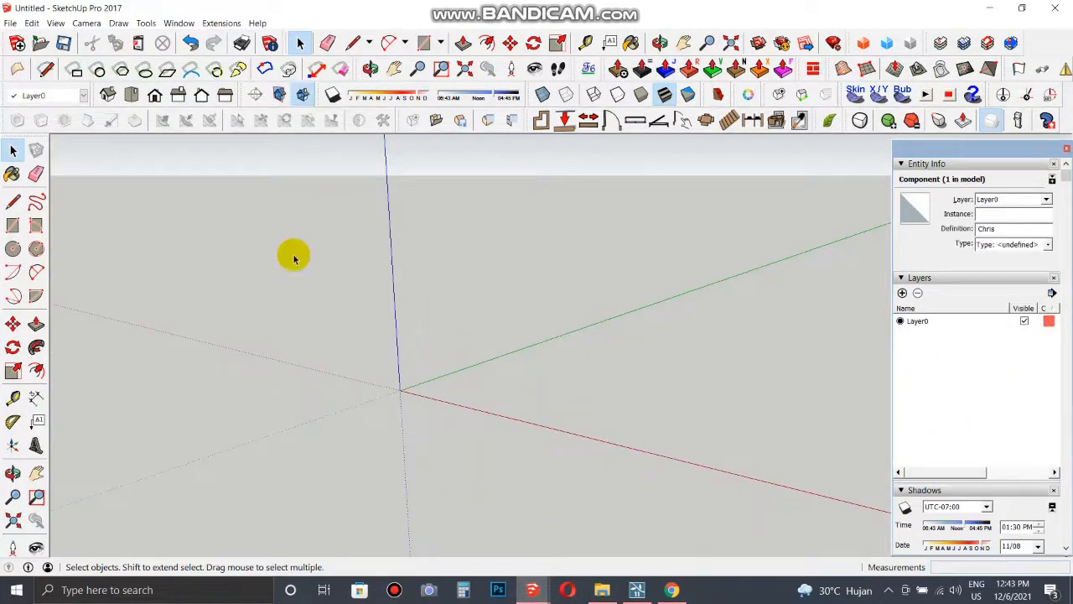
left_click(32, 23)
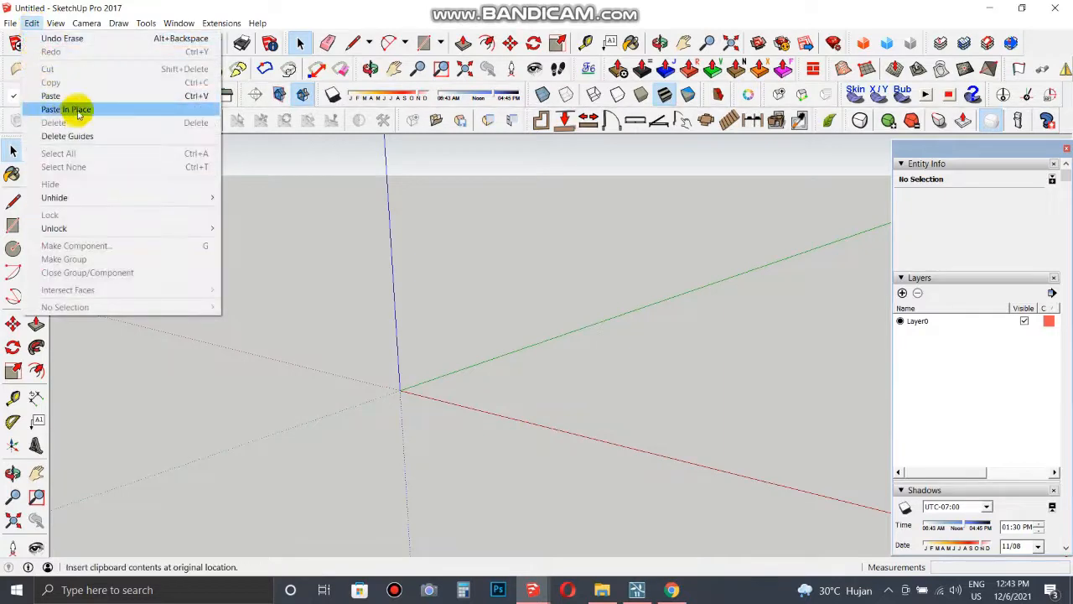
left_click(59, 108)
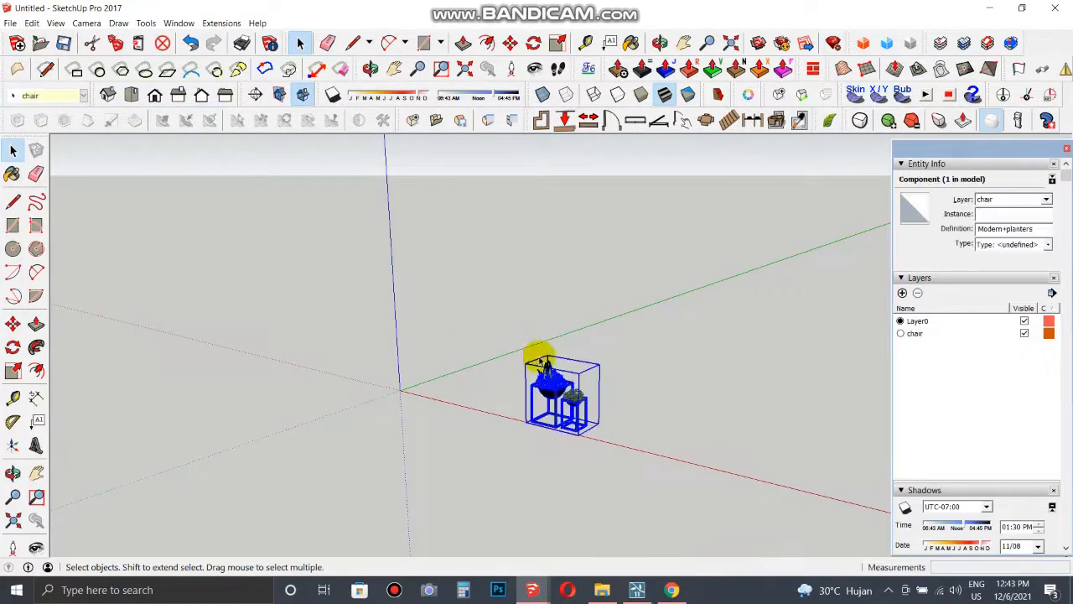
Save the model as PLANTER in the project's ANIMATED folder
left_click(64, 43)
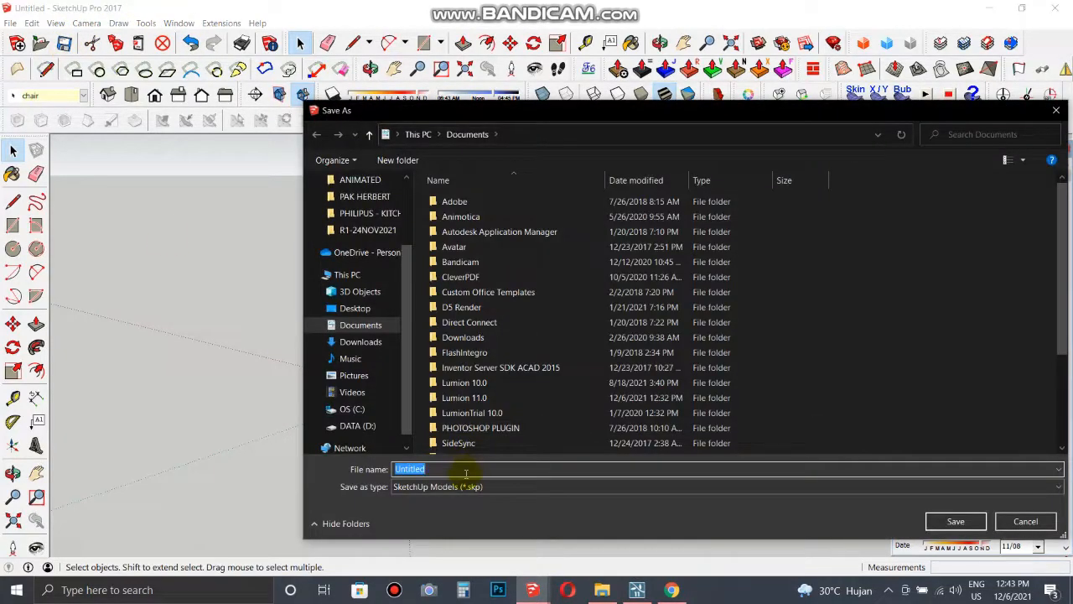
type("P")
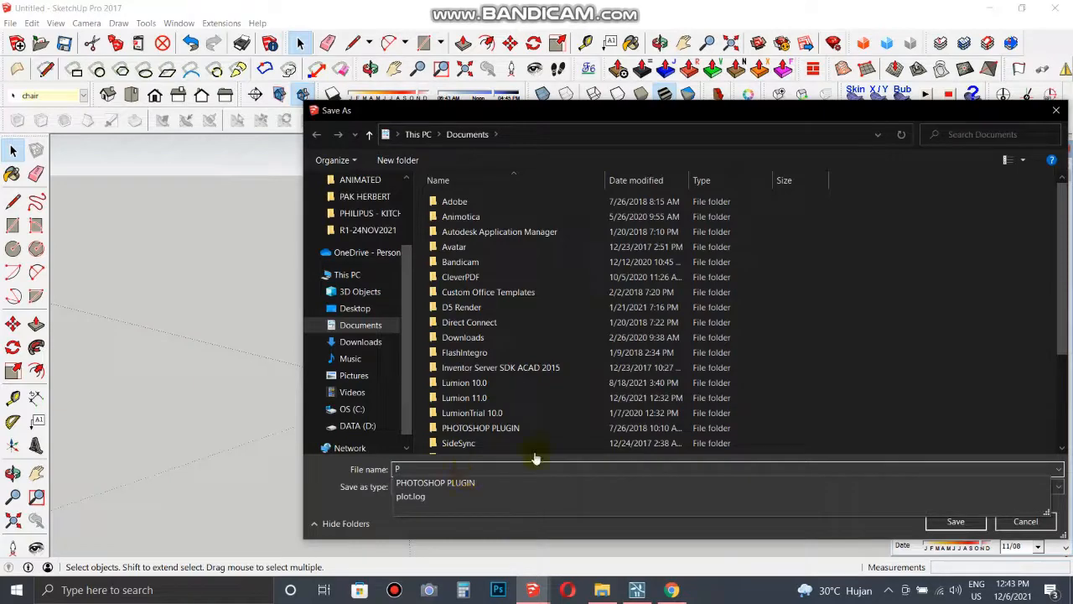
left_click(372, 180)
left_click(427, 469)
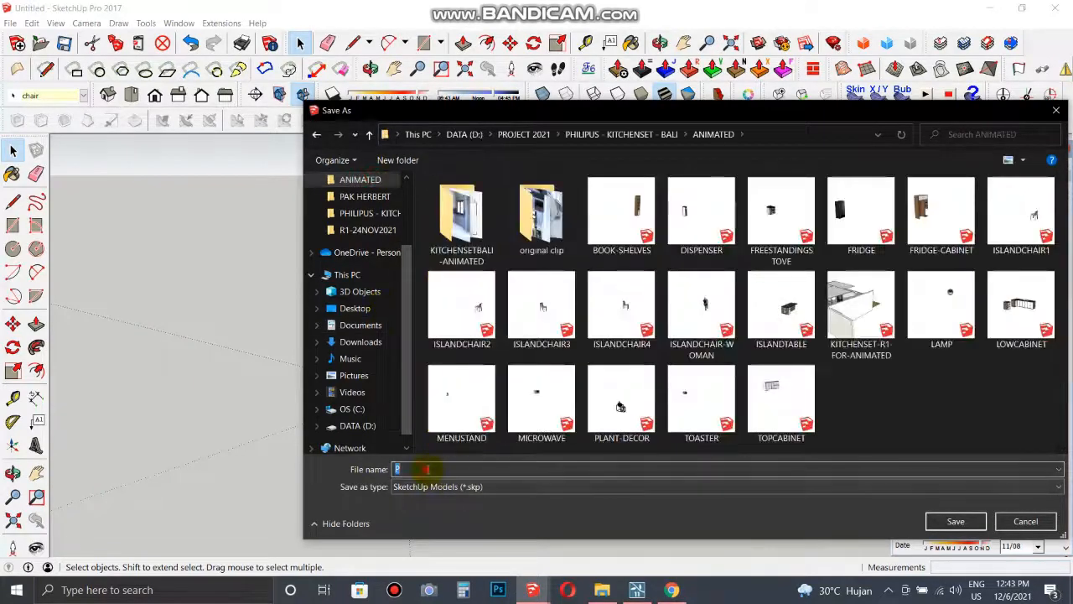
type("PLANTER")
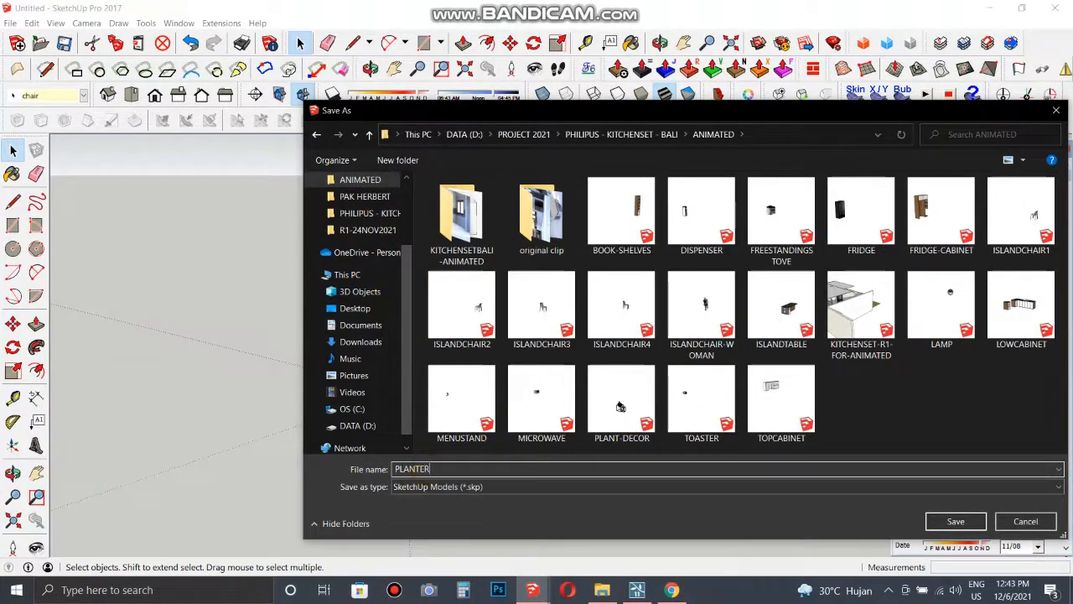
key("Return")
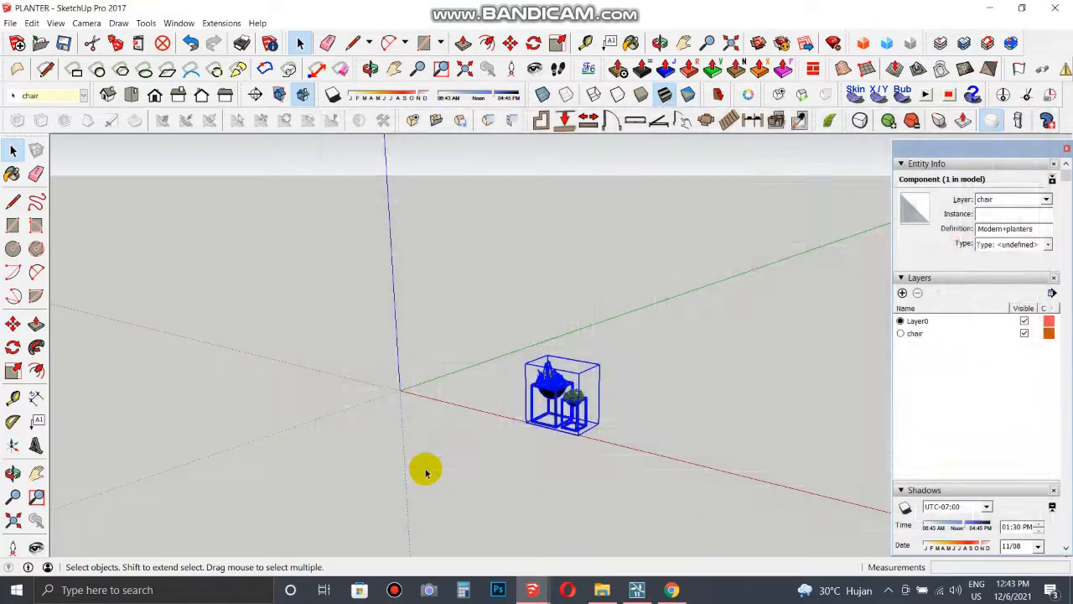
Switch to Lumion and import PLANTER.skp from the ANIMATED folder under the model name PLANTER, without edges/lines
left_click(602, 589)
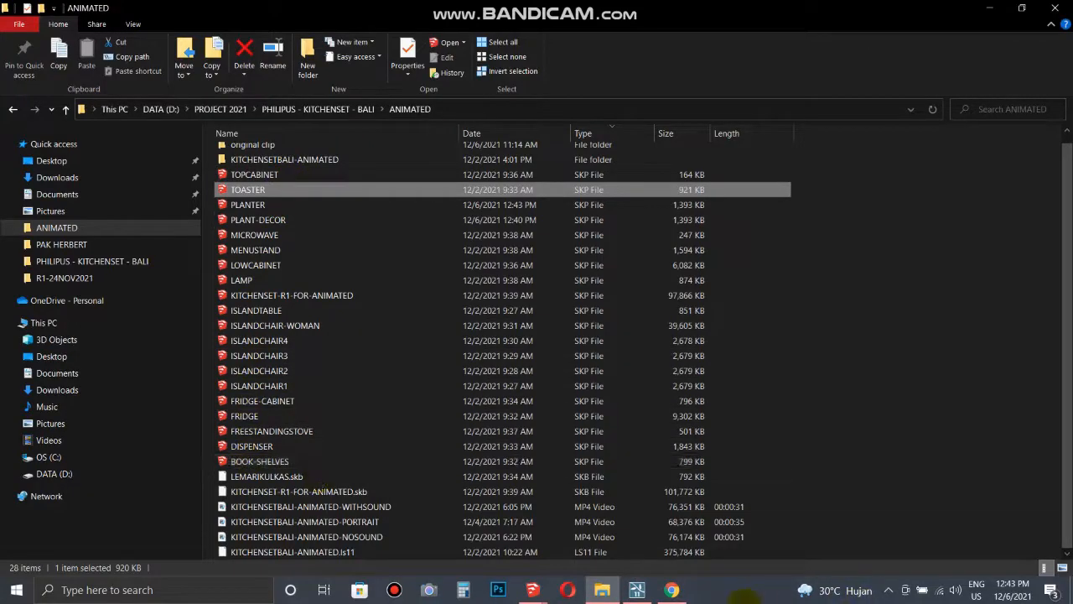
left_click(644, 591)
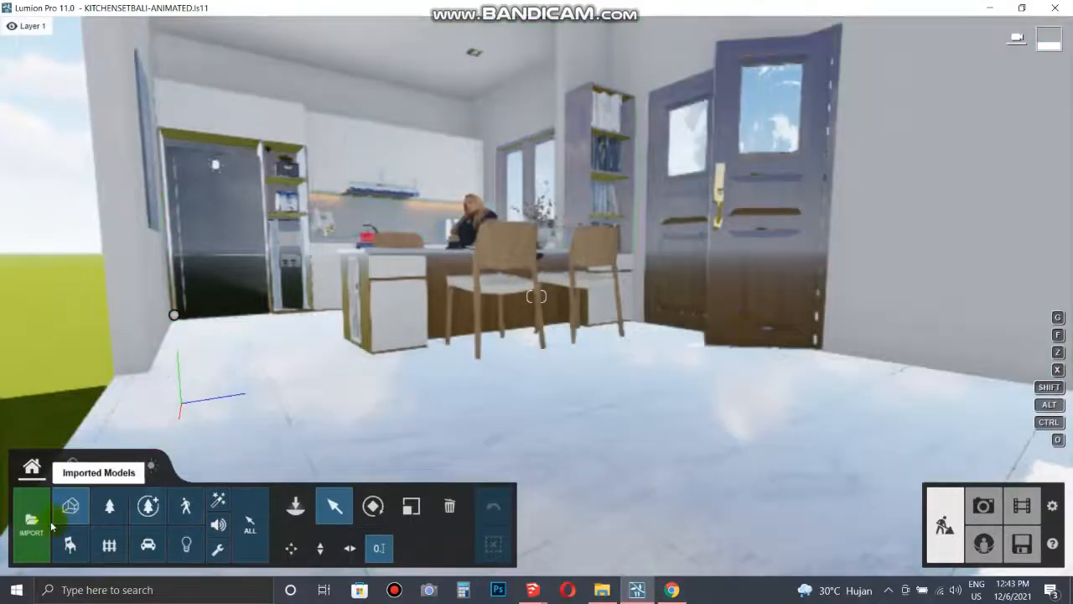
left_click(35, 525)
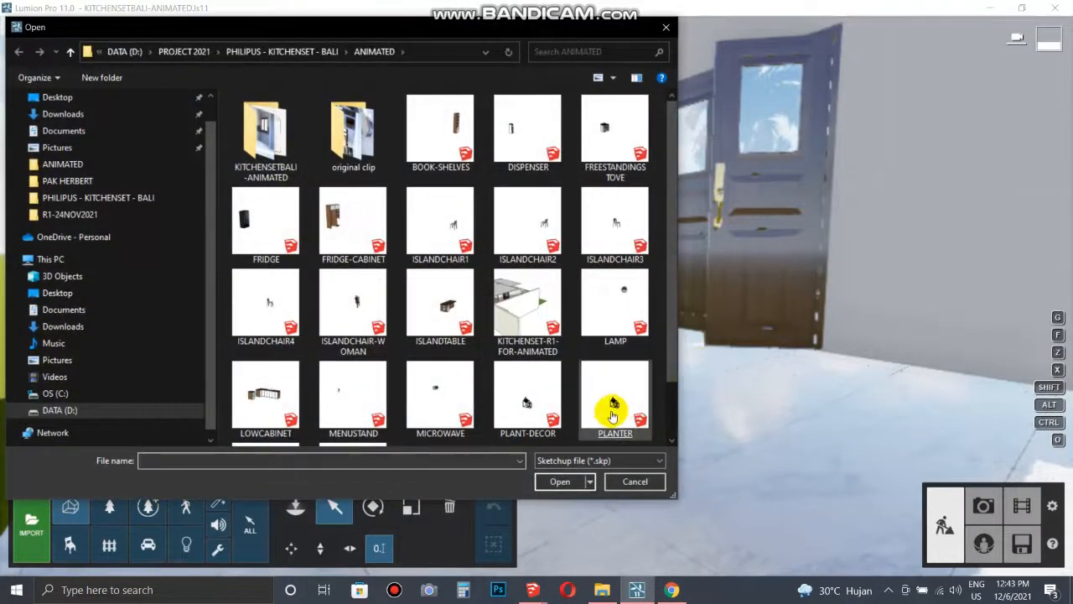
double_click(615, 403)
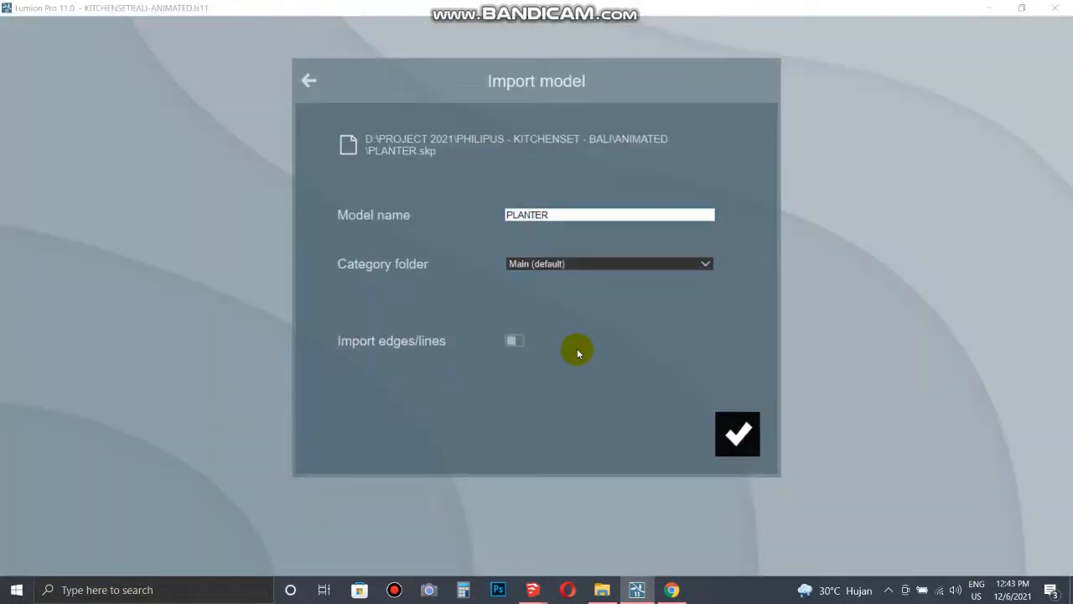
left_click(737, 435)
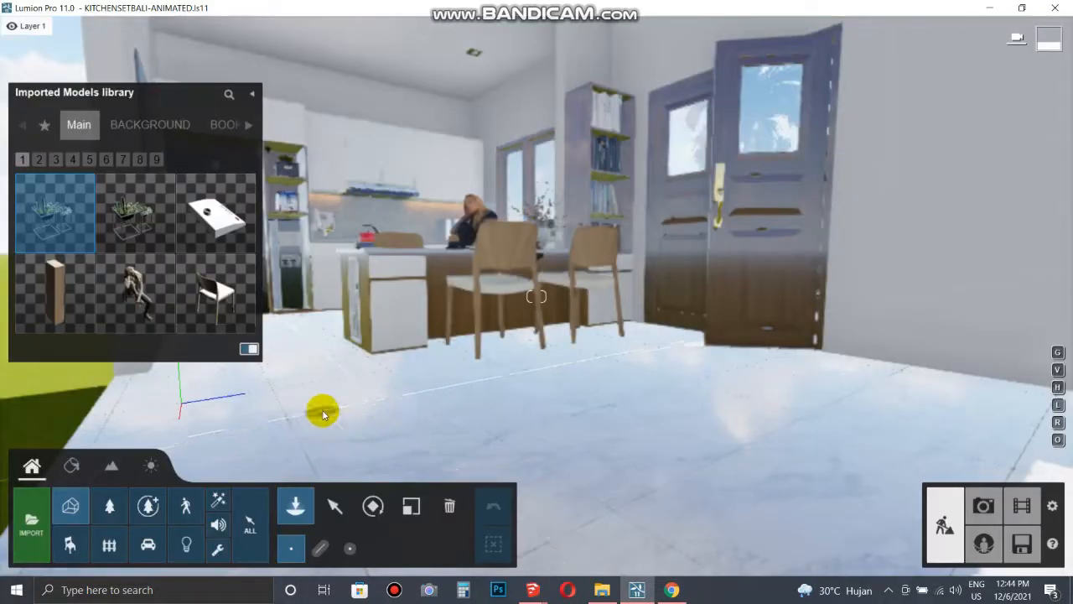
Place the PLANTER model on the kitchen floor and set its X and Z position to 0
left_click(509, 426)
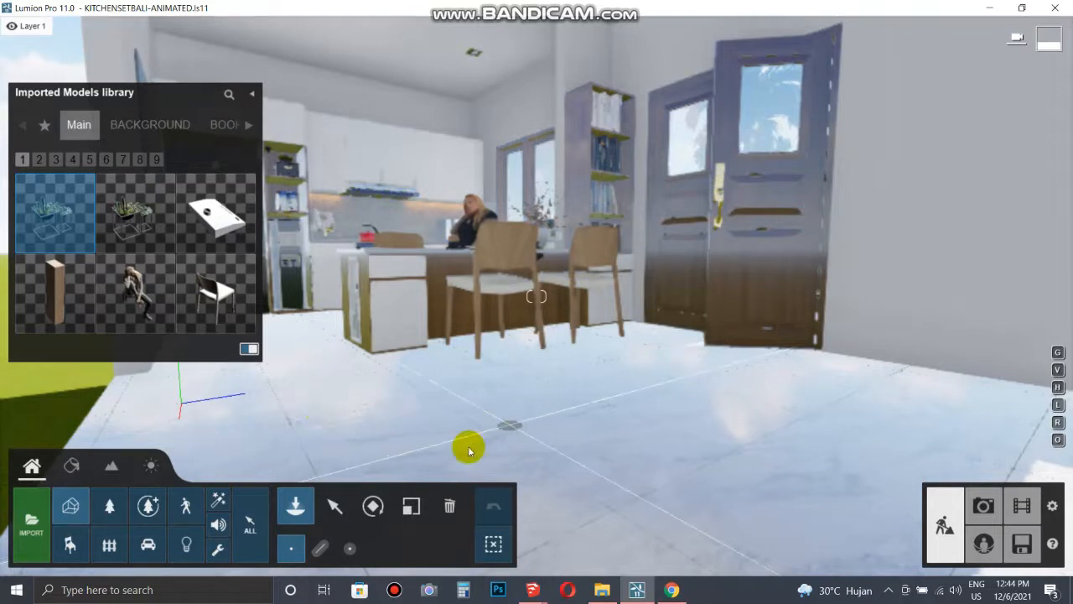
left_click(334, 506)
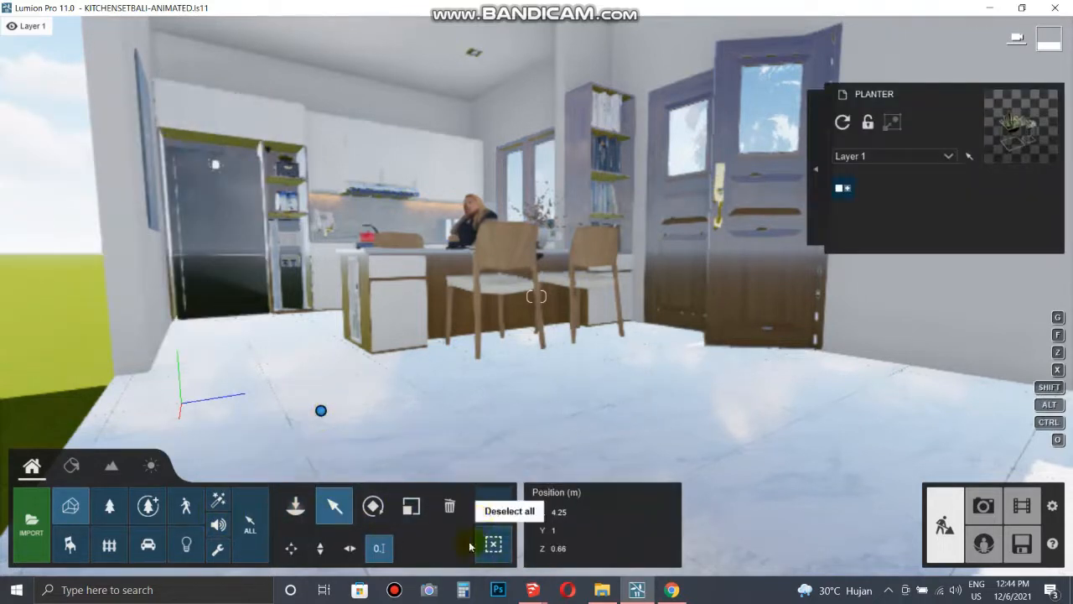
left_click(379, 548)
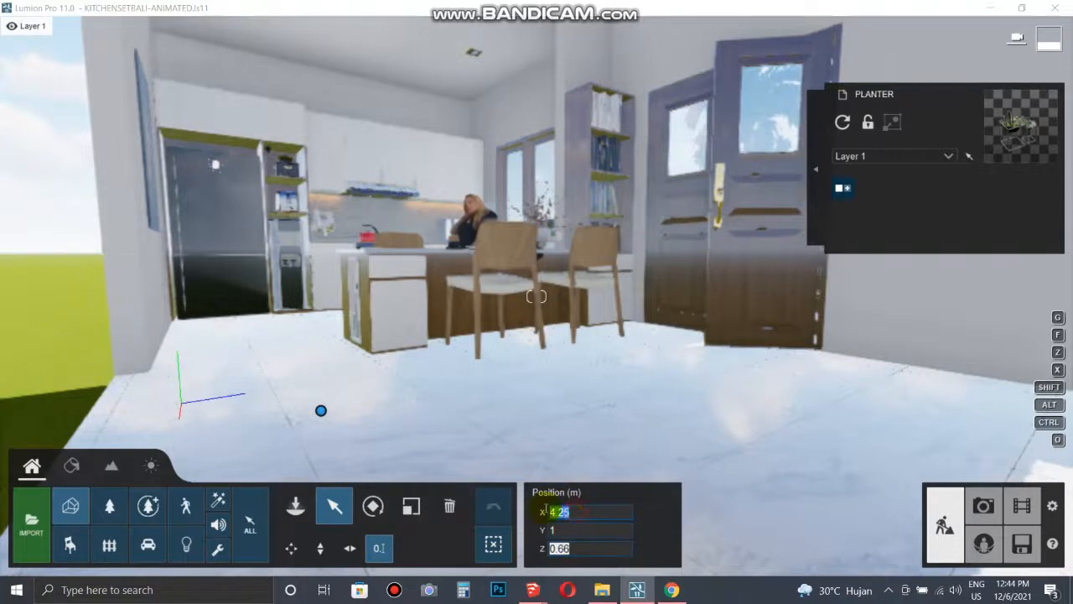
type("0")
left_click(560, 547)
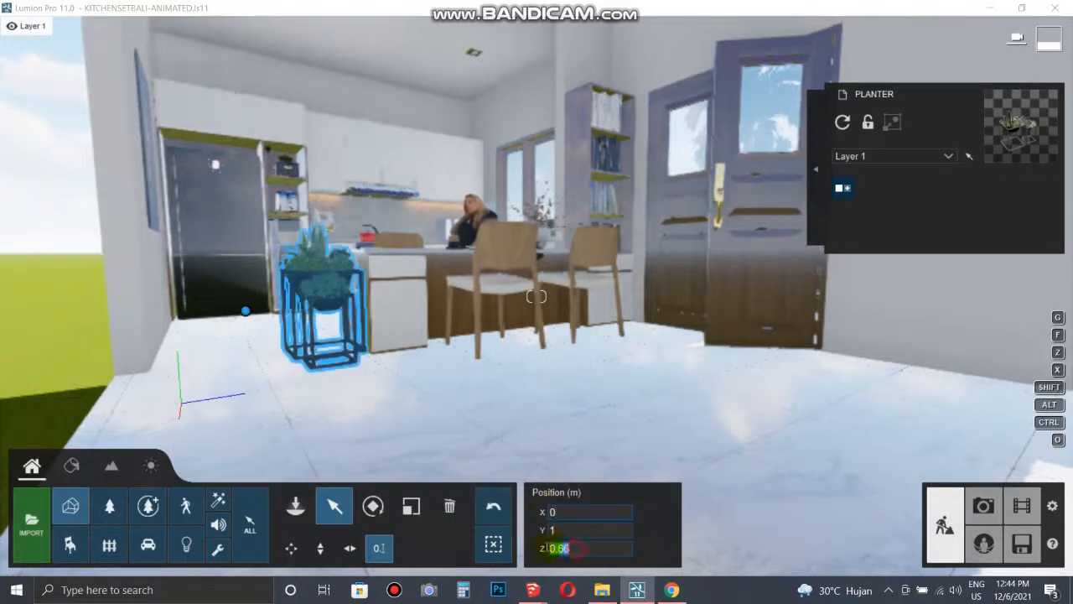
type("0")
key("Return")
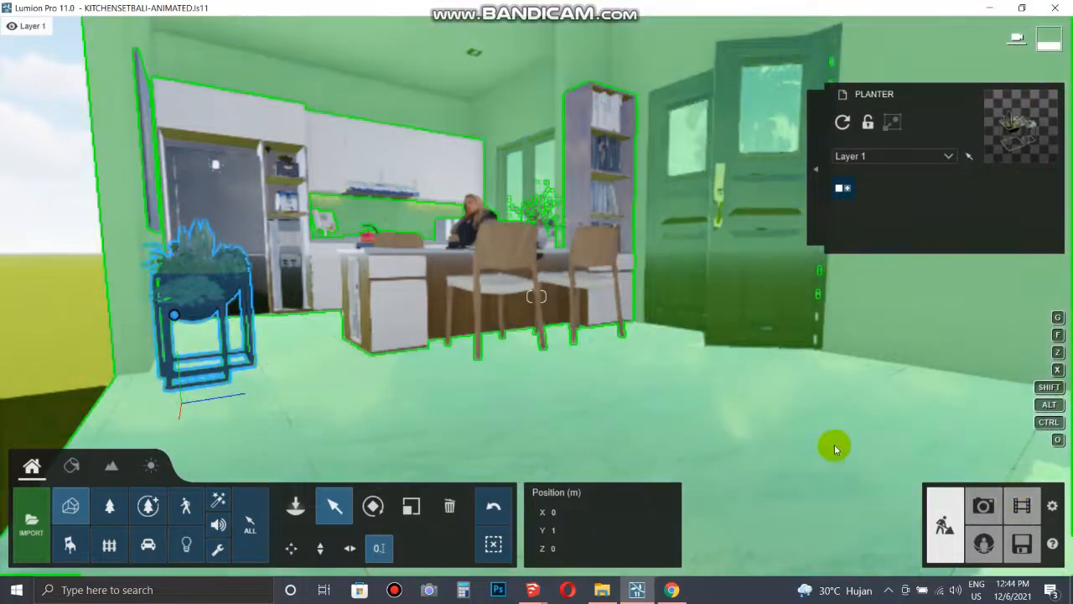
Create a movie clip in empty slot 11 and add a first camera keyframe framing the planters, island and chairs
right_click_drag(492, 440, 583, 444)
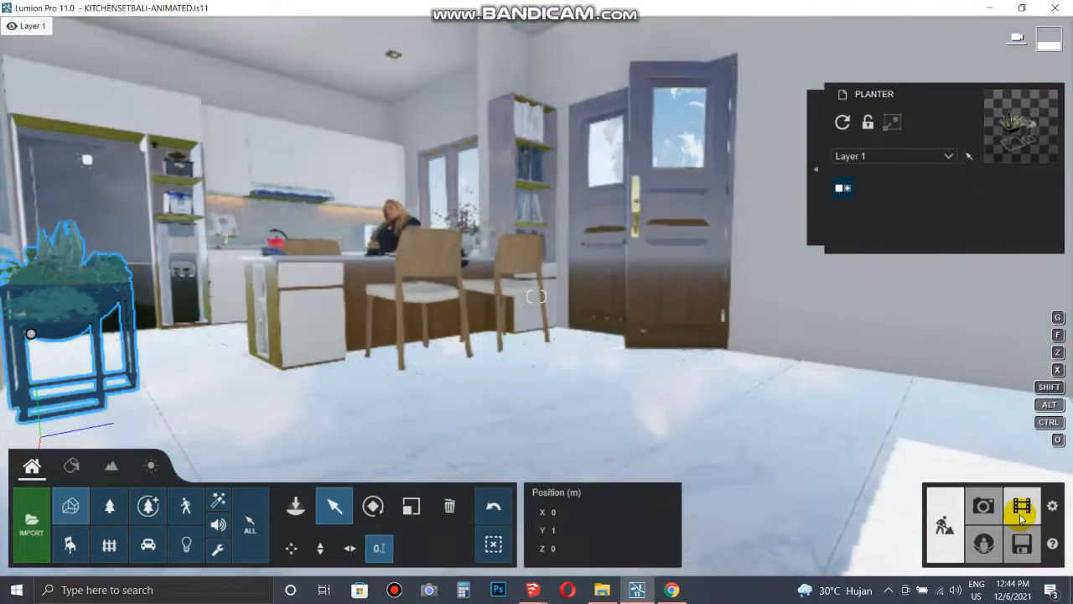
left_click(1021, 518)
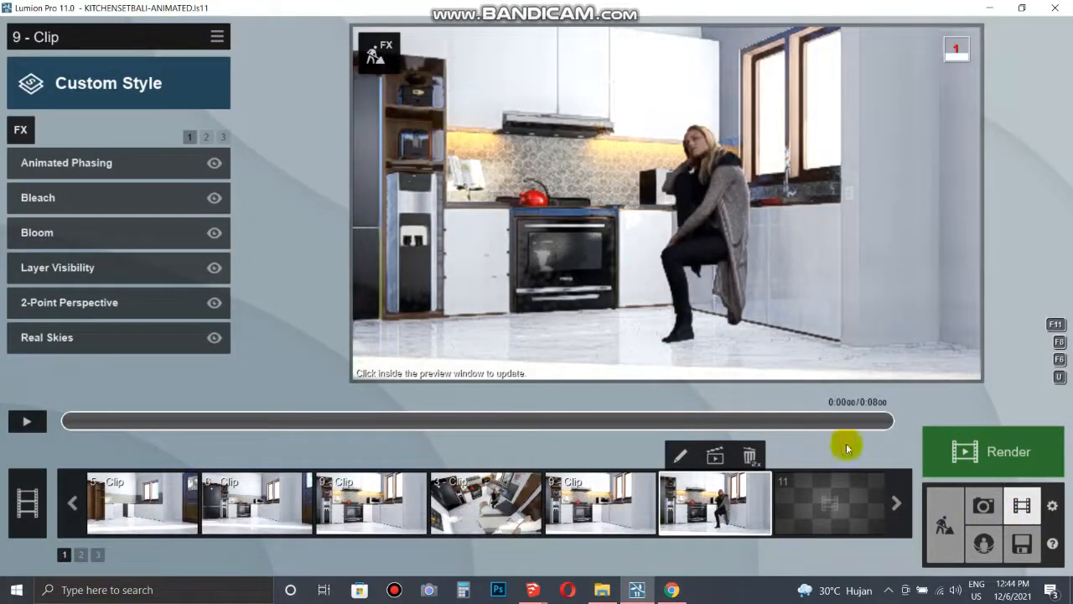
left_click(825, 505)
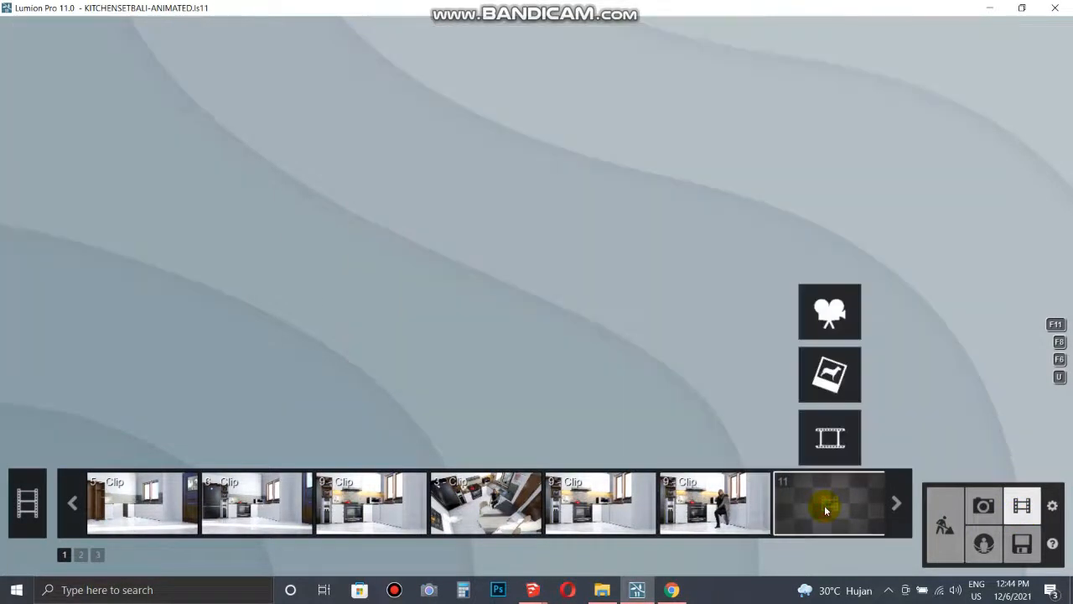
left_click(830, 319)
scroll(518, 273, "down", 6)
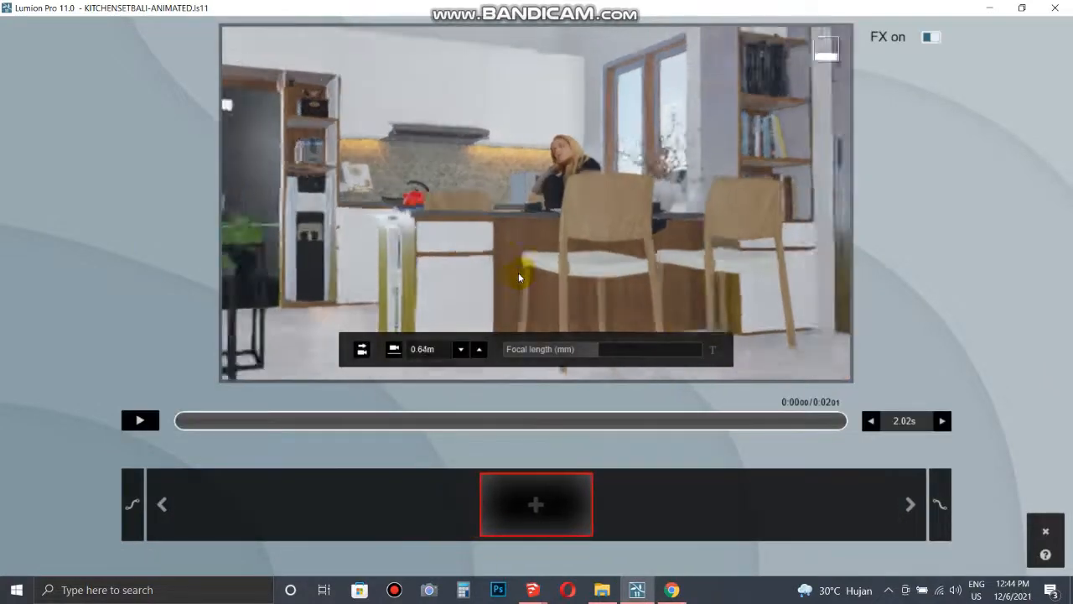
scroll(518, 273, "up", 6)
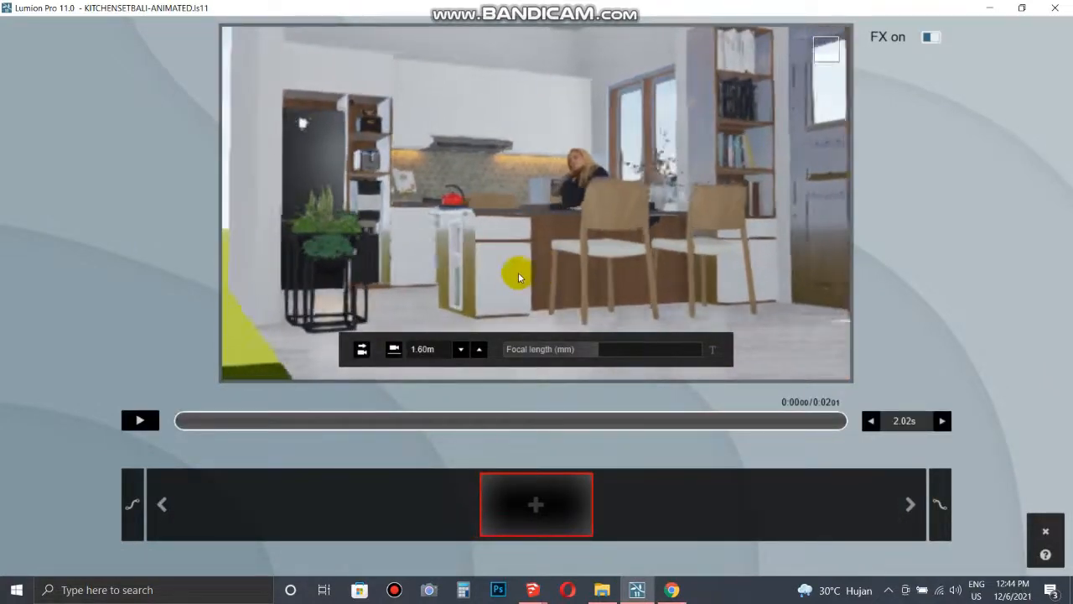
scroll(575, 277, "down", 6)
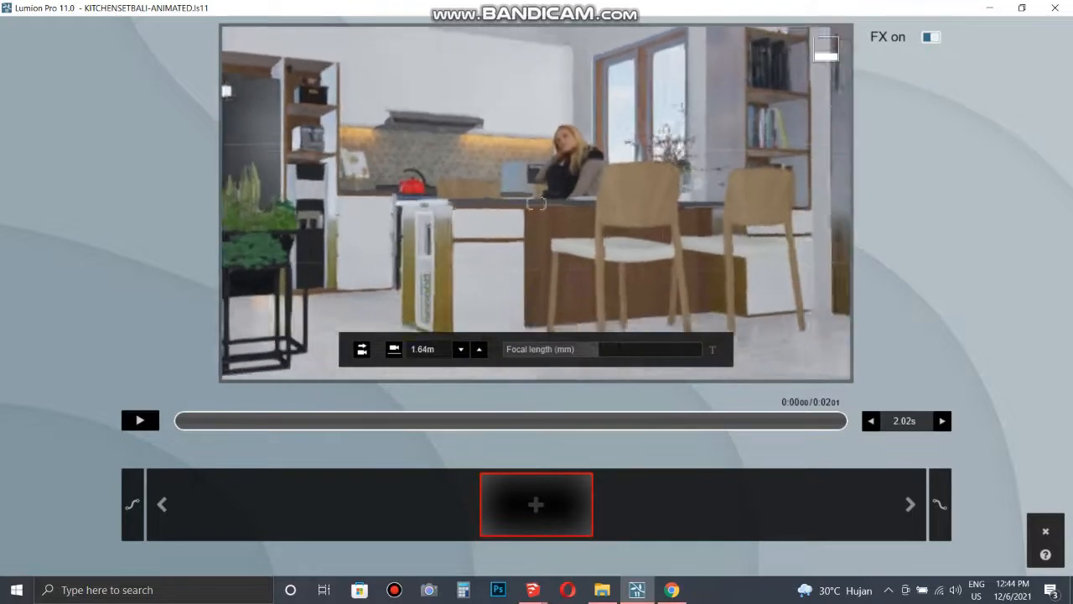
scroll(634, 303, "down", 3)
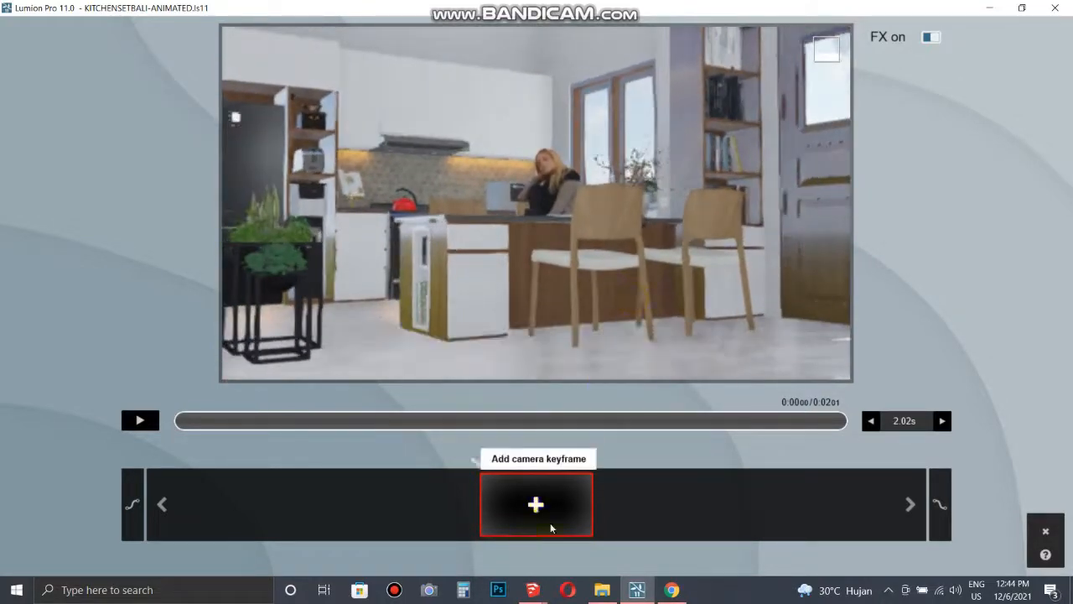
left_click(536, 505)
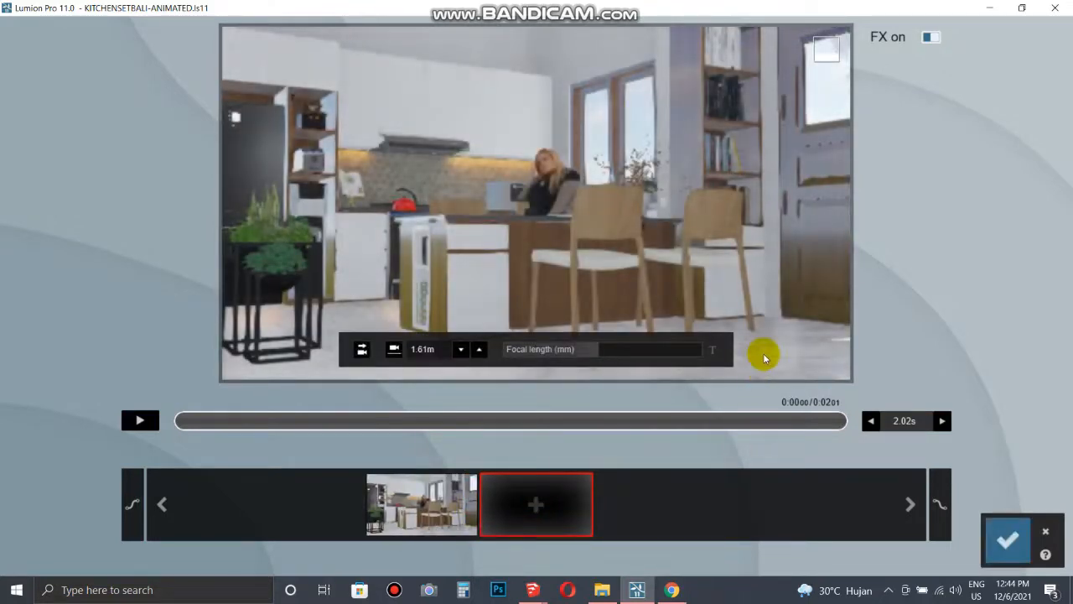
Add a second camera keyframe closer to the island, facing the chairs and fridge more frontally, and save the clip
key("d")
mouse_move(763, 353)
right_mouse_down()
mouse_move(612, 353)
mouse_move(757, 353)
right_mouse_up()
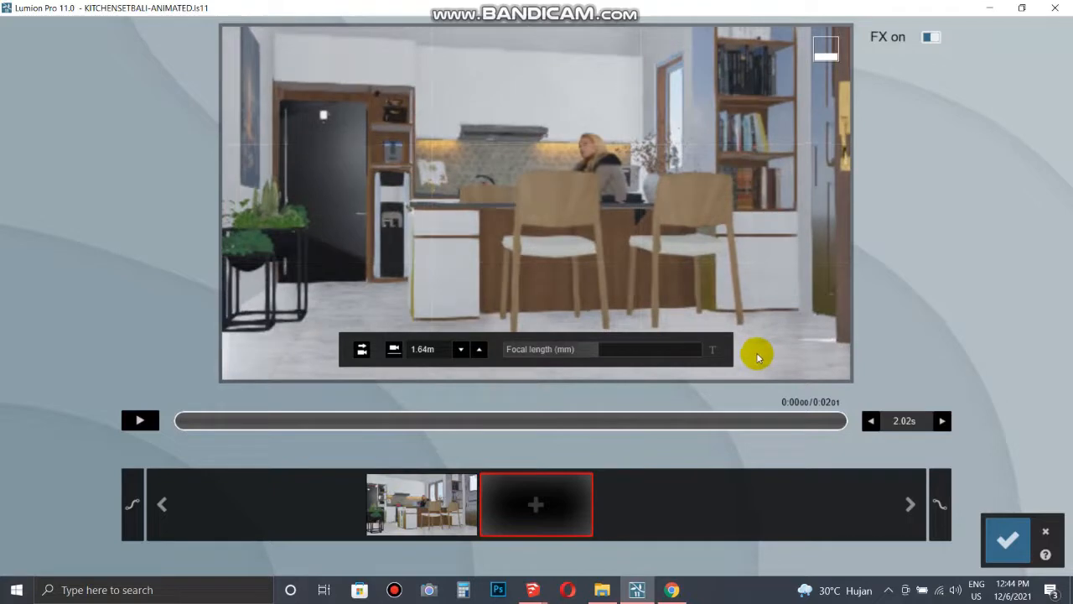
key("w")
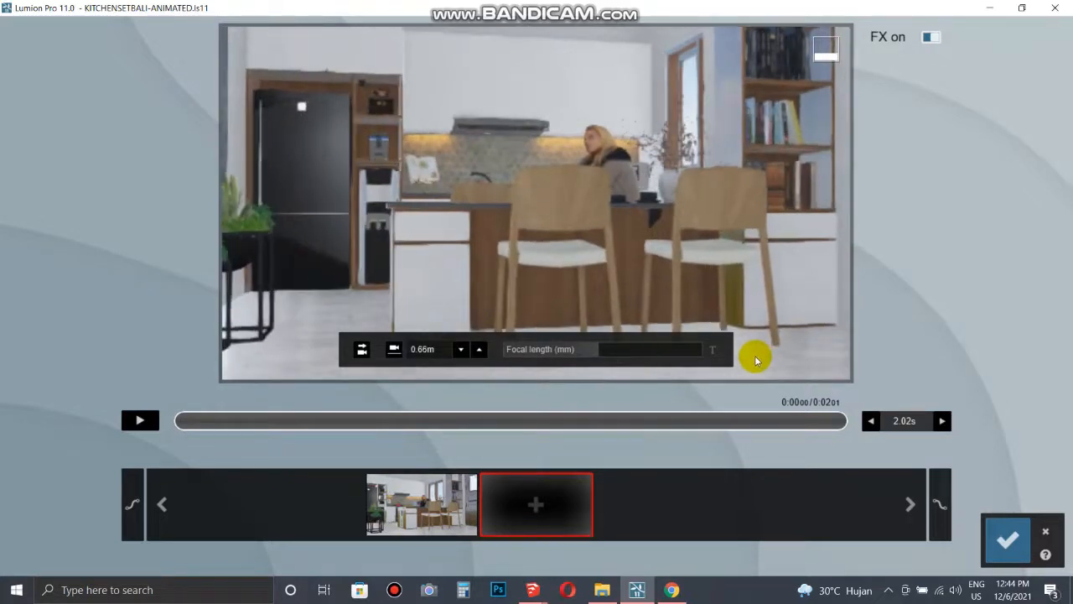
left_click(538, 507)
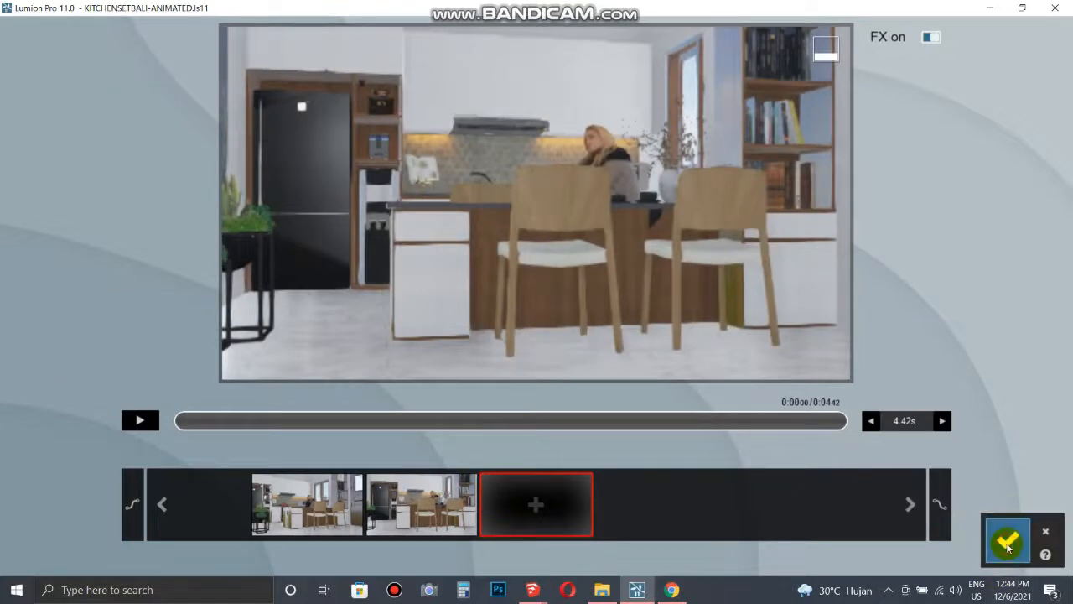
left_click(1006, 539)
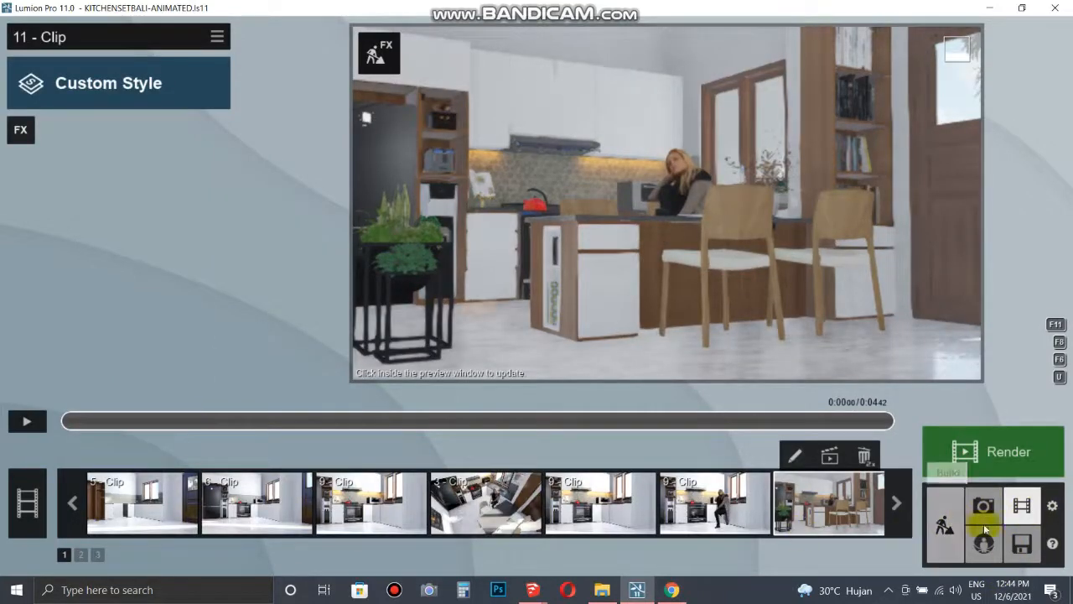
Edit clip 11 so its camera path starts and ends linearly, enter a length of 6 seconds, and accept the edit
left_click(793, 455)
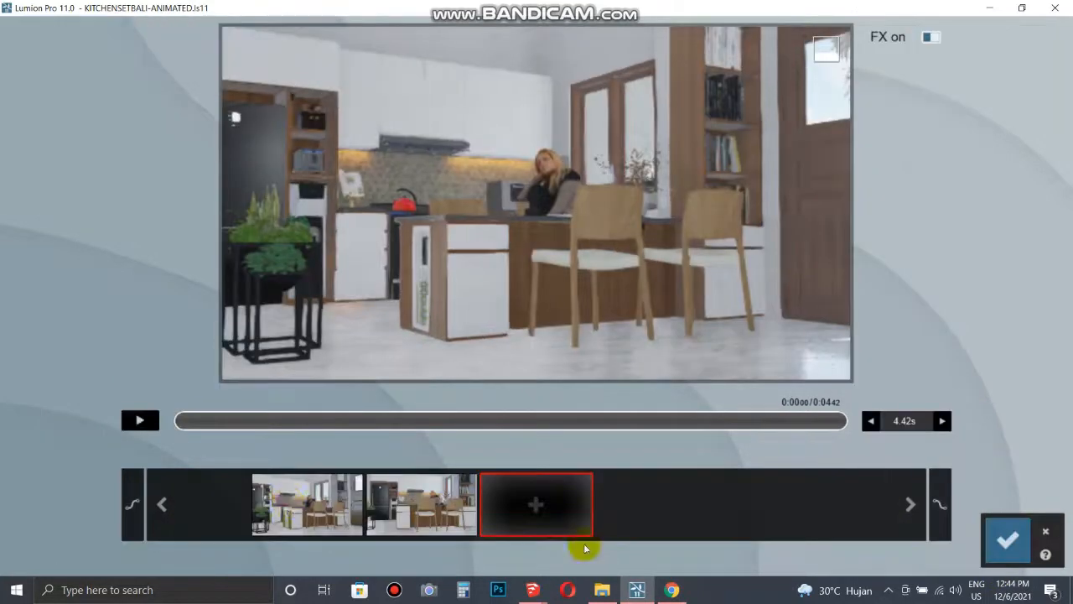
left_click(133, 504)
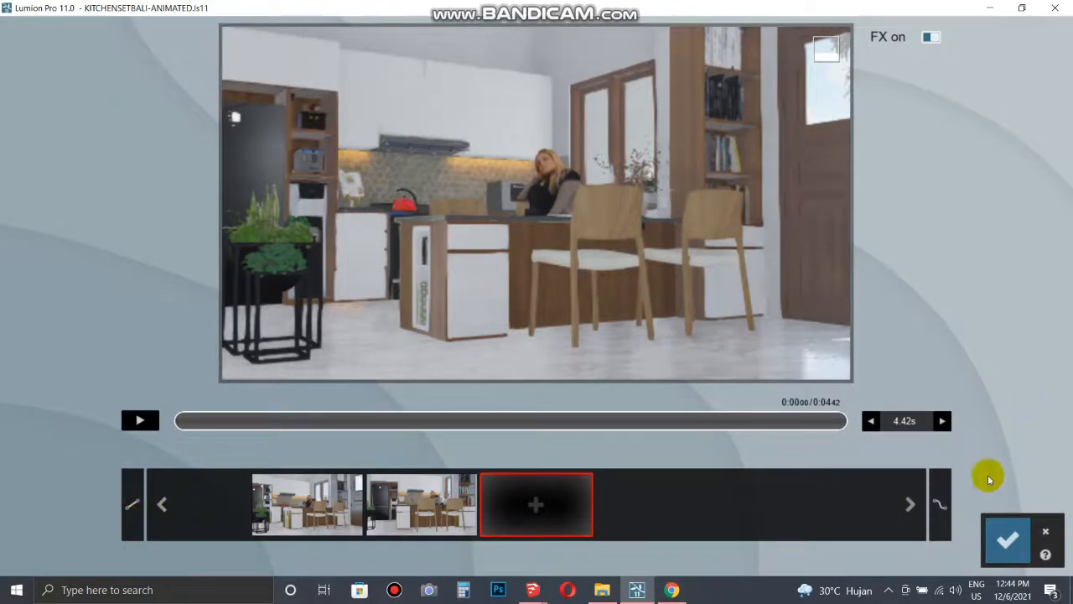
left_click(942, 506)
left_click(898, 421)
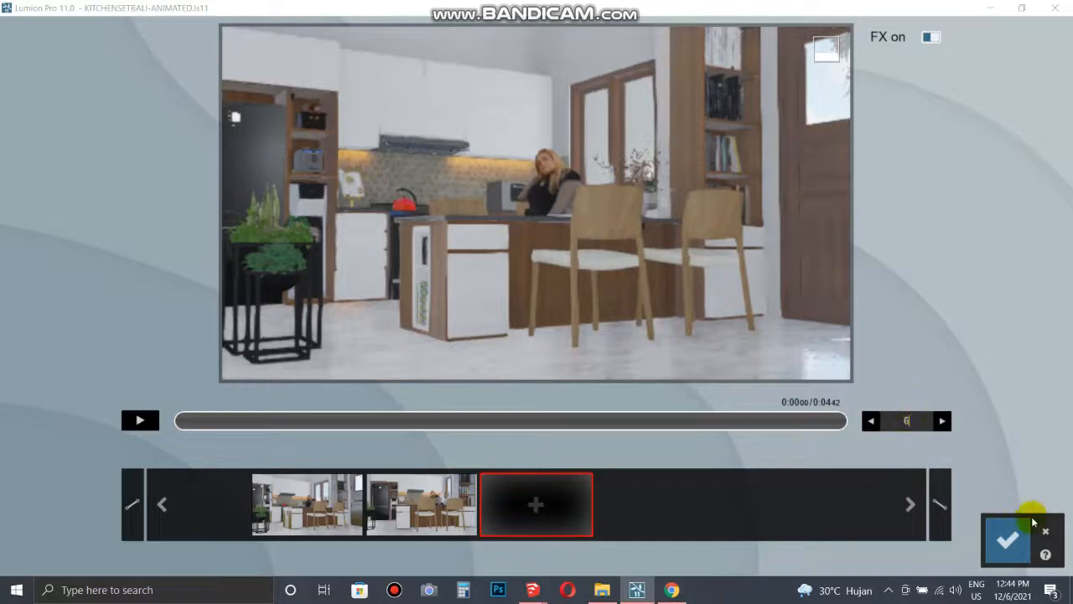
left_click(1000, 547)
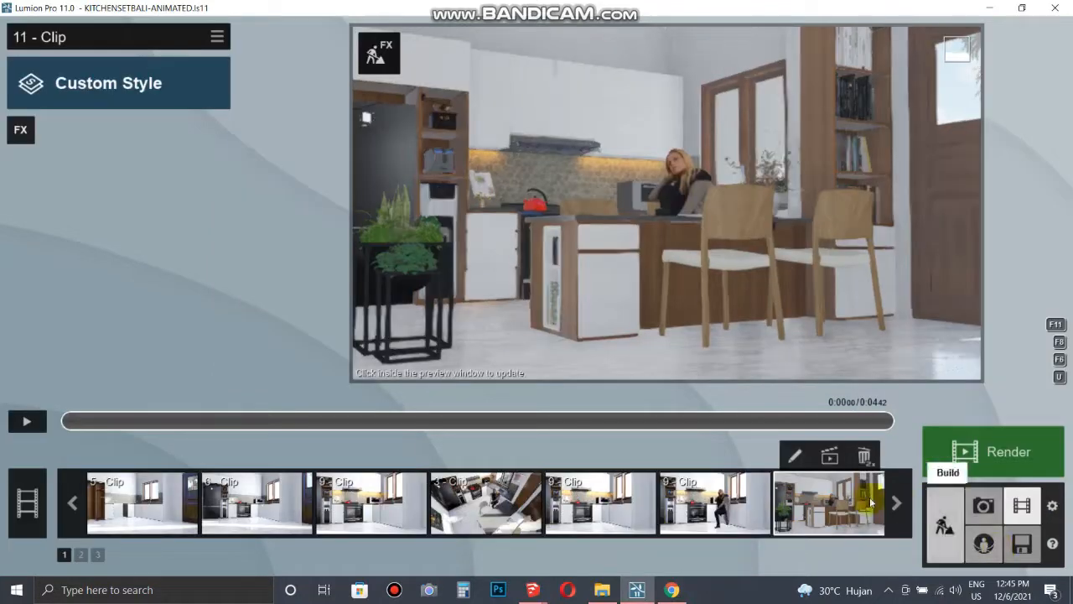
Reopen clip 11 for editing and save it with its 6-second length
left_click(796, 456)
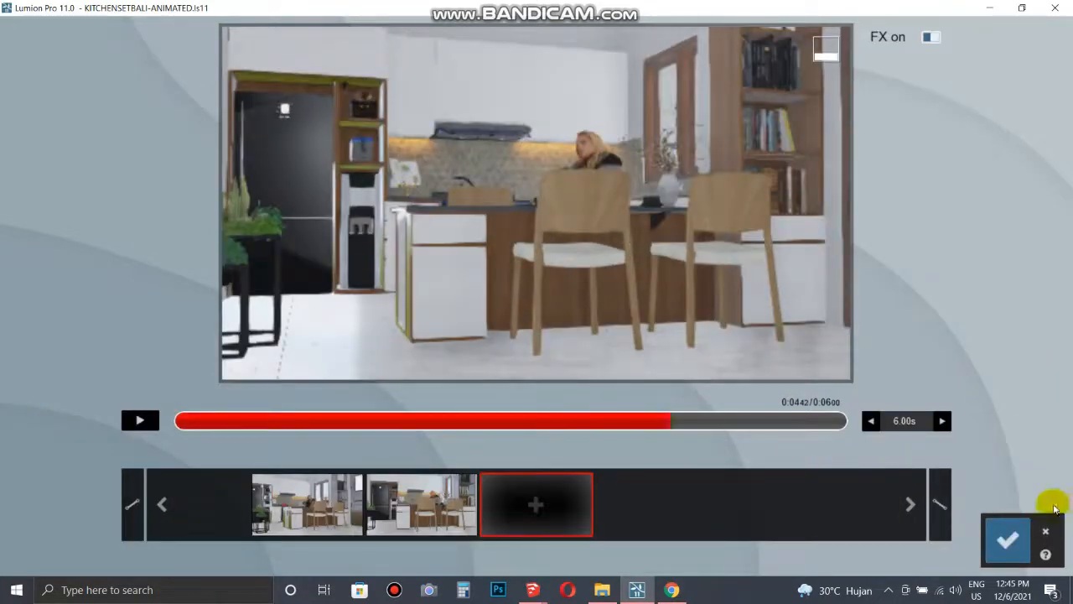
left_click(1008, 547)
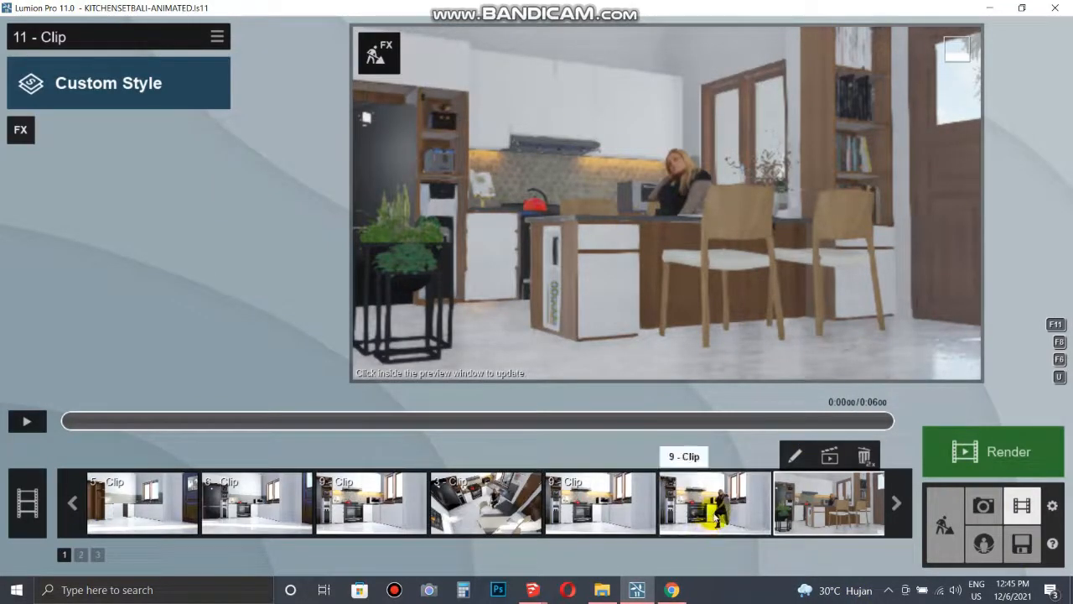
Copy the effects from the 9 - Clip that shows the seated woman and paste them into clip 11
left_click(715, 520)
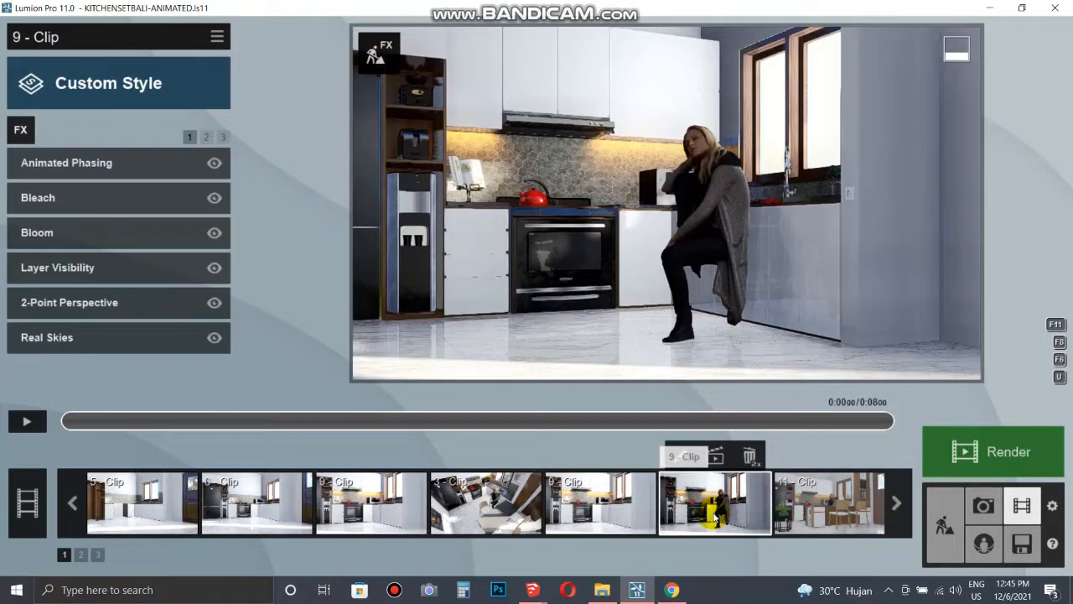
left_click(214, 38)
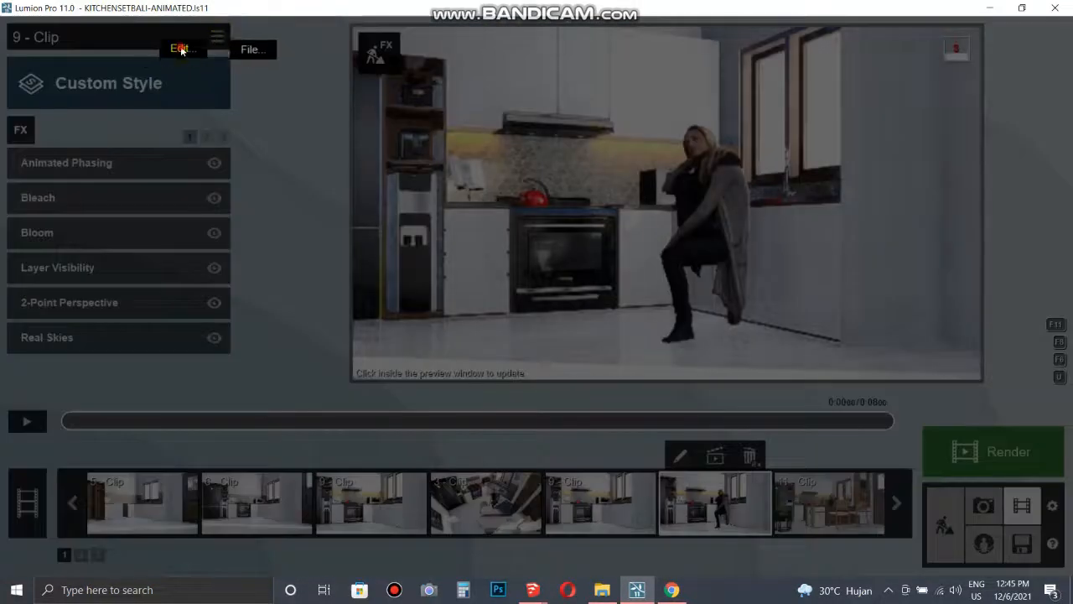
left_click(180, 49)
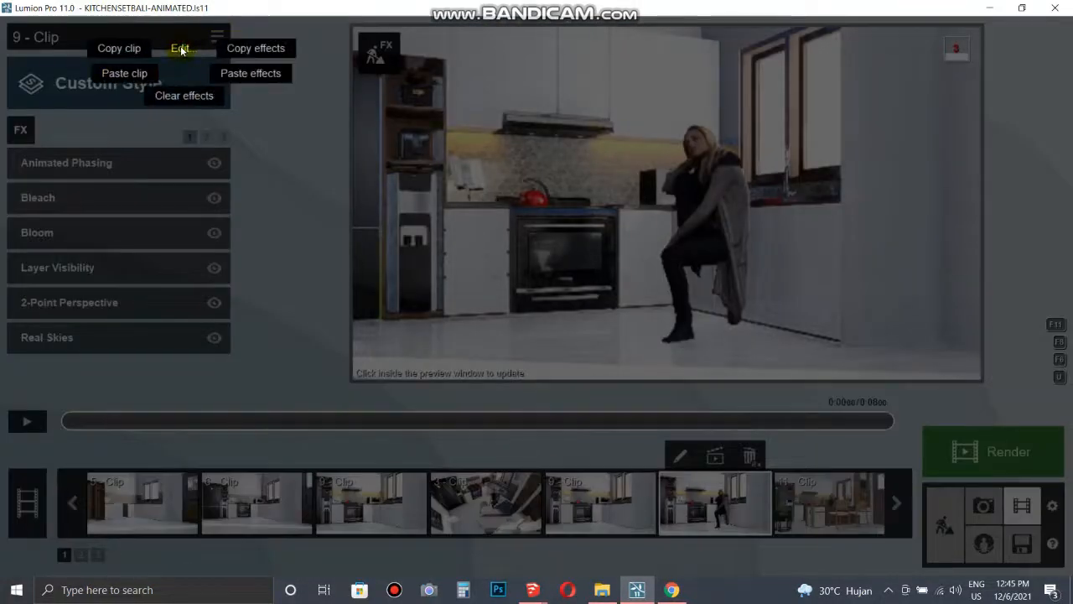
left_click(270, 52)
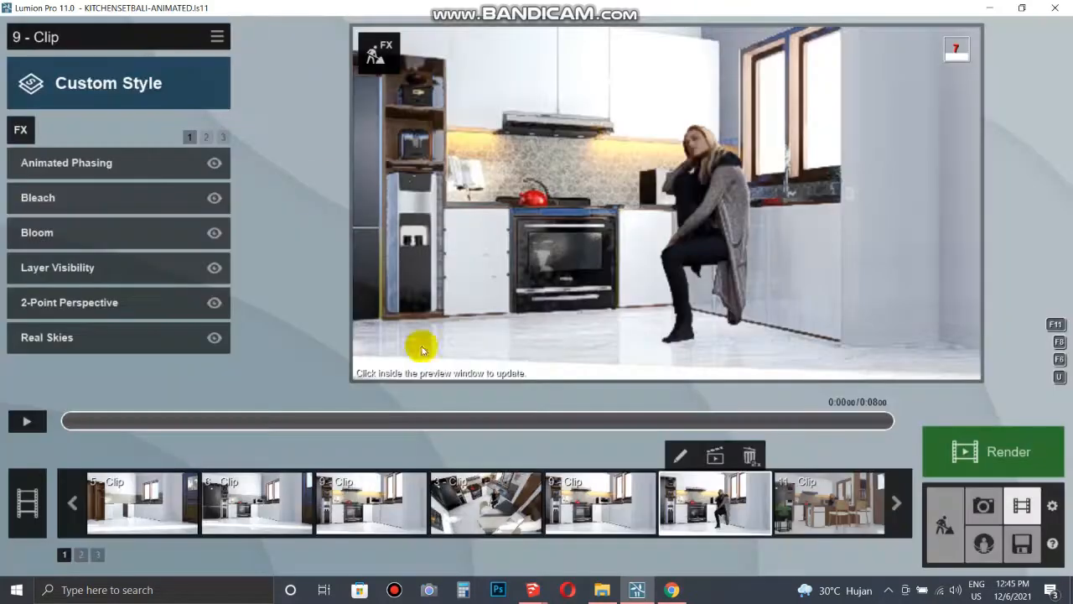
left_click(825, 507)
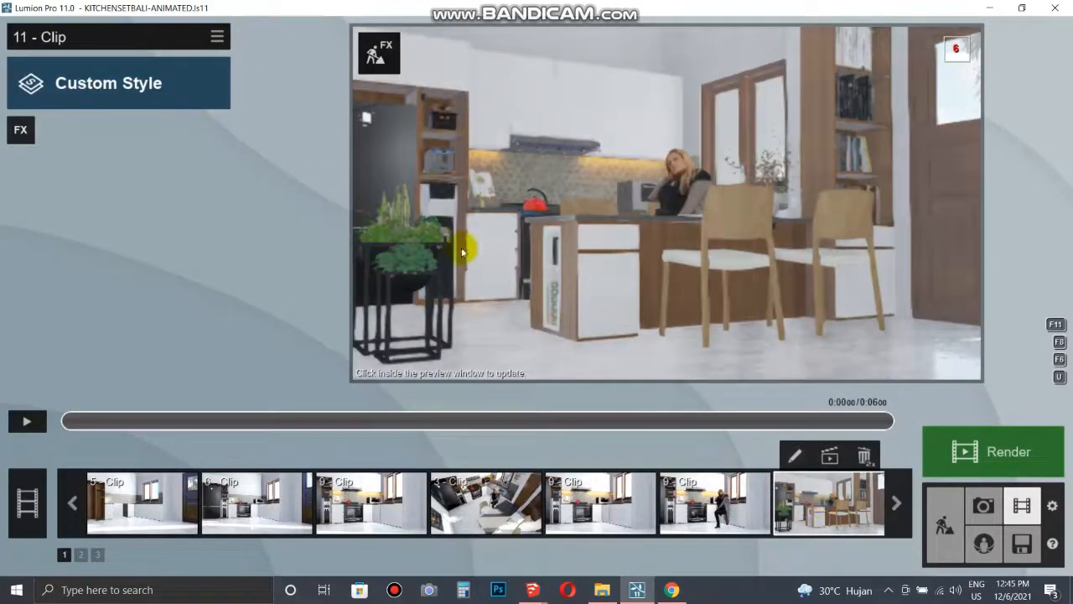
left_click(216, 36)
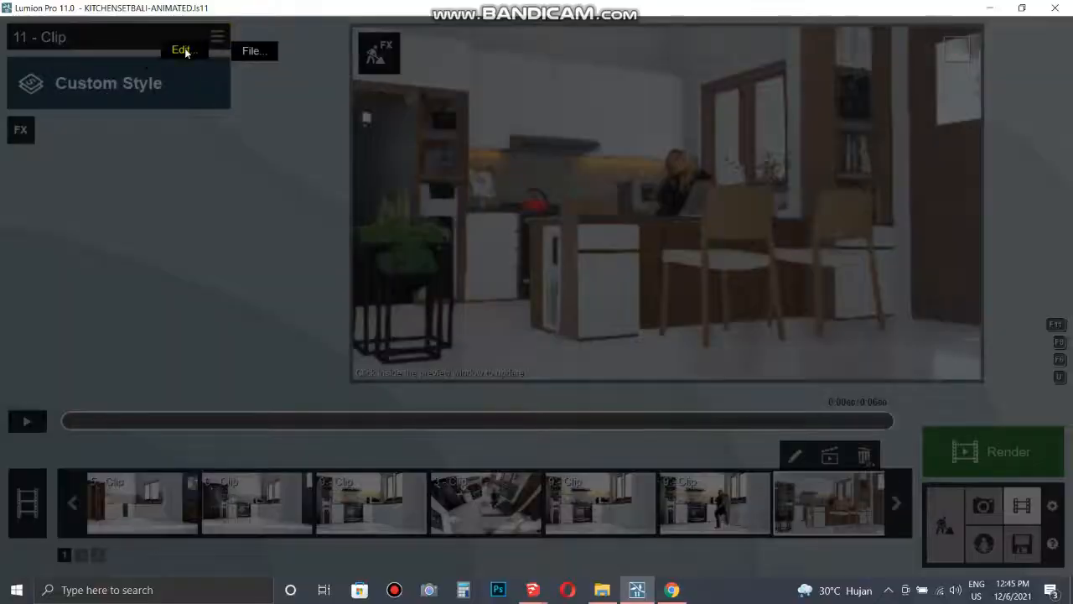
left_click(184, 48)
left_click(251, 75)
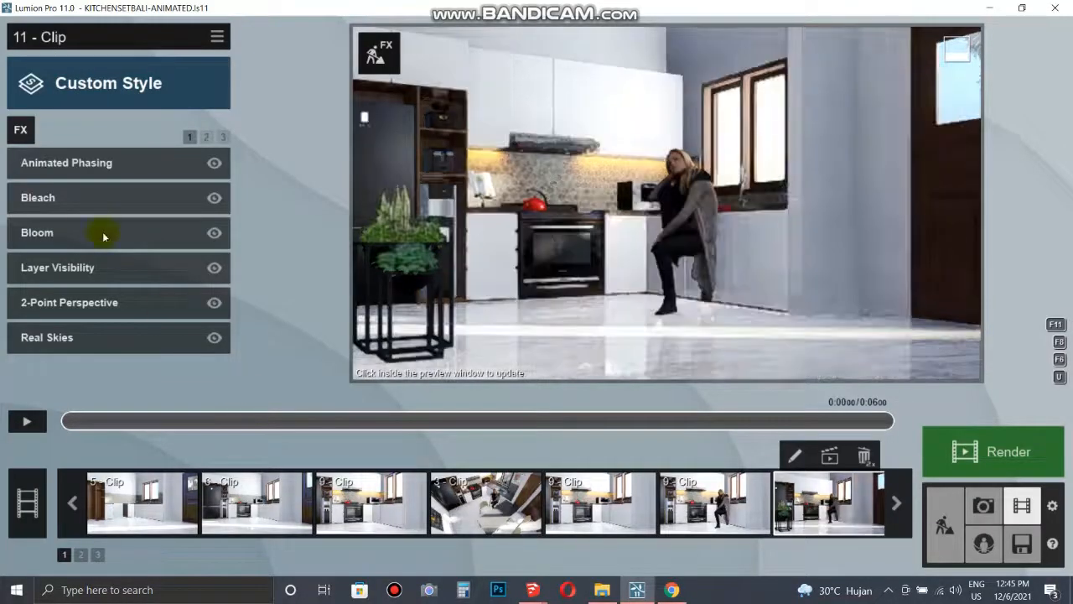
Remove the pasted Animated Phasing effect from clip 11 and add a new Animated Phasing effect
mouse_move(249, 165)
left_click(249, 169)
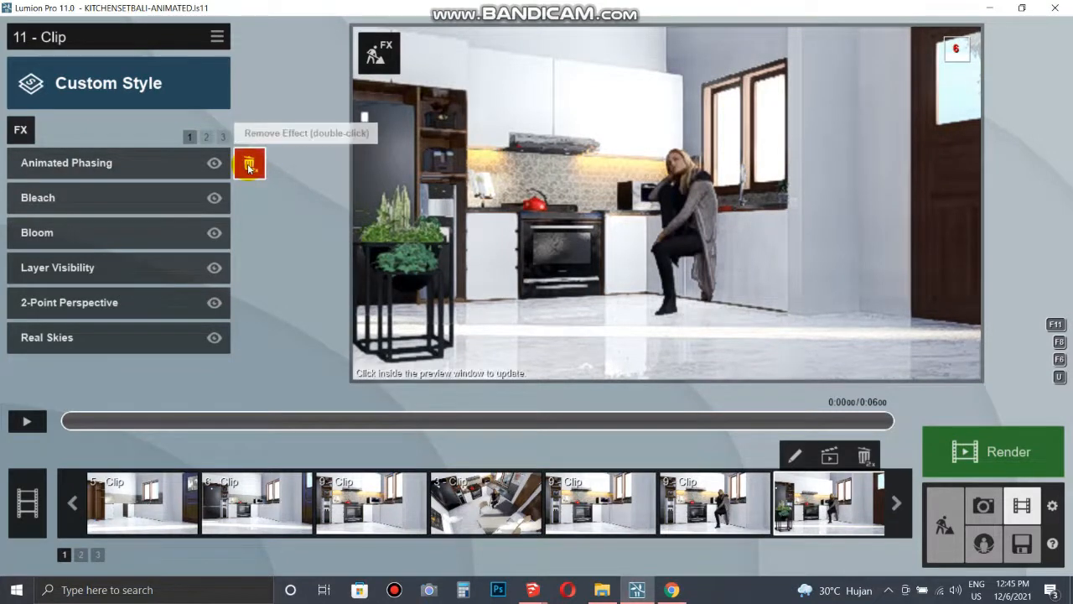
left_click(249, 166)
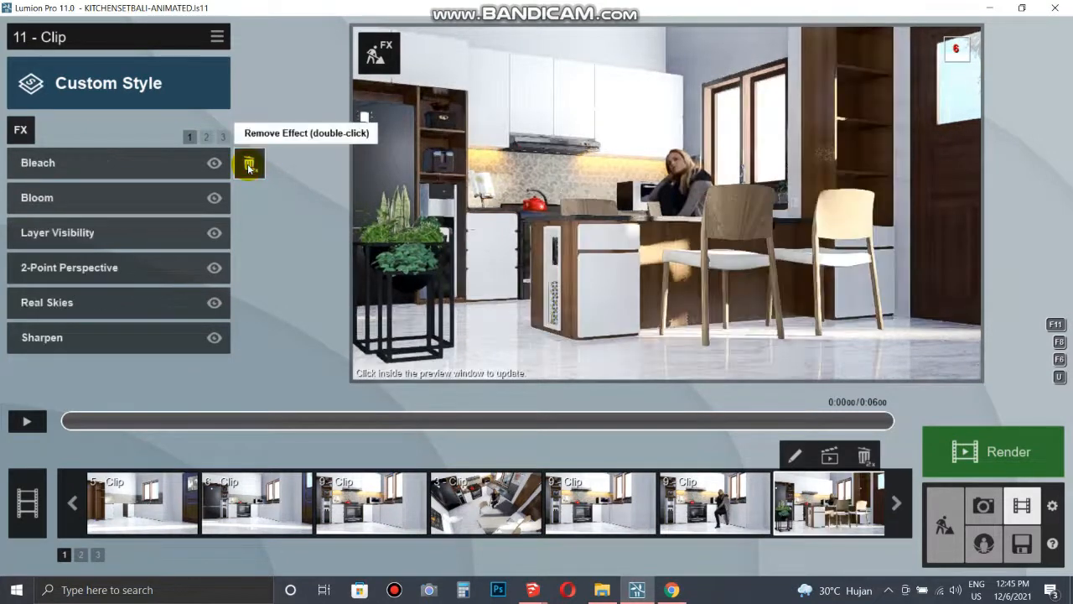
left_click(23, 132)
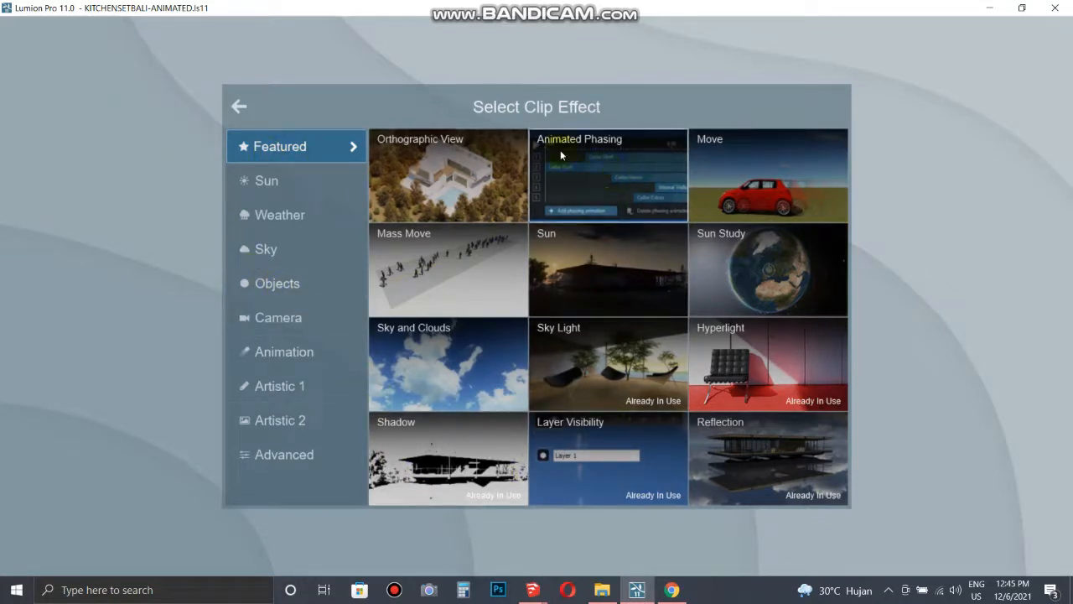
left_click(620, 187)
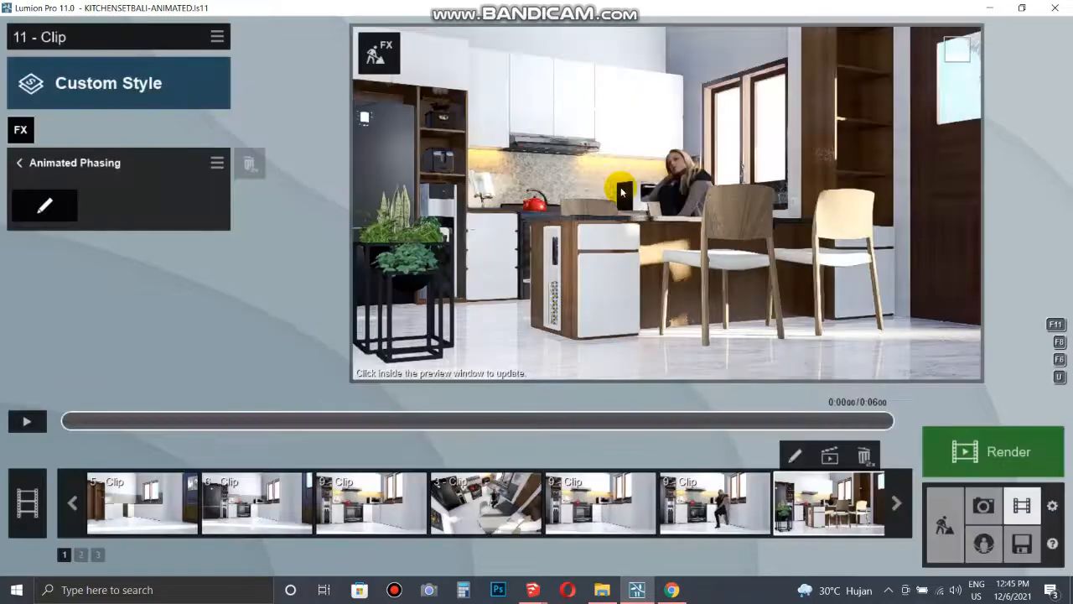
Open the phasing timeline for editing and rename the first phasing animation RAK BUKU
left_click(47, 210)
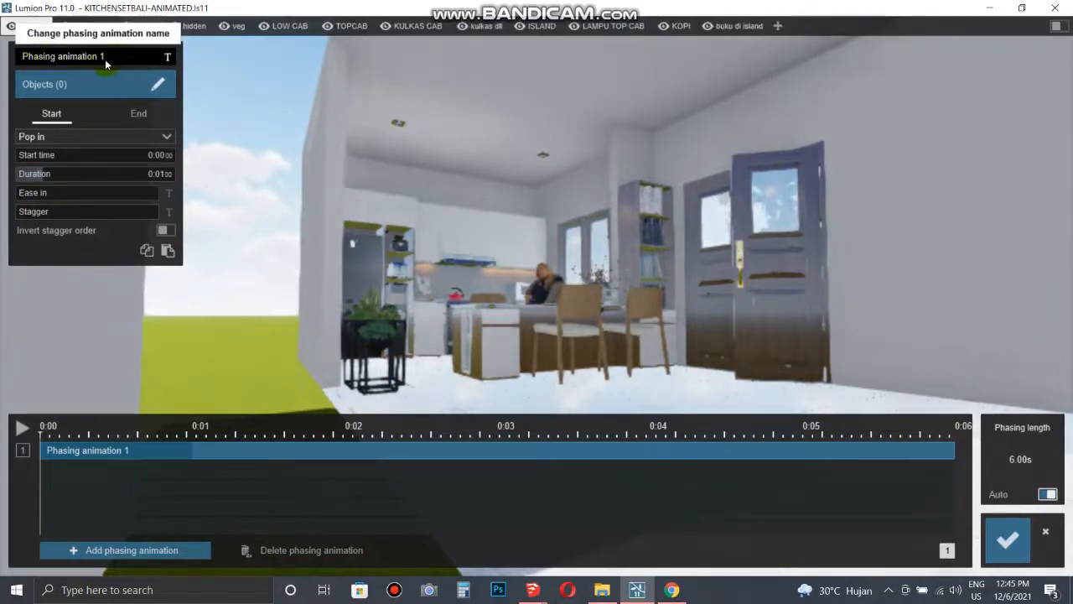
left_click(169, 57)
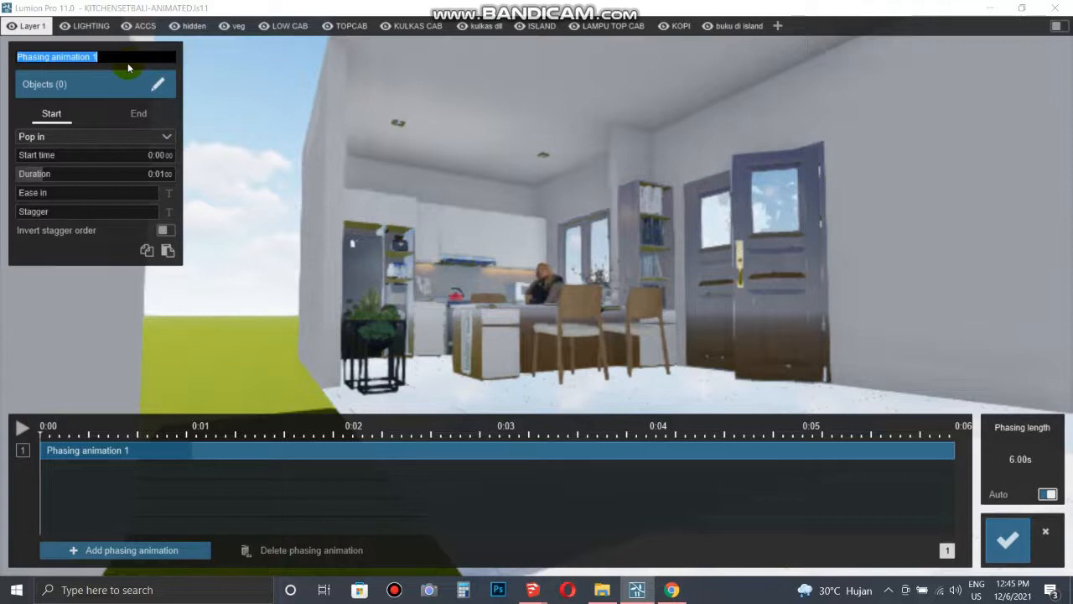
type("M")
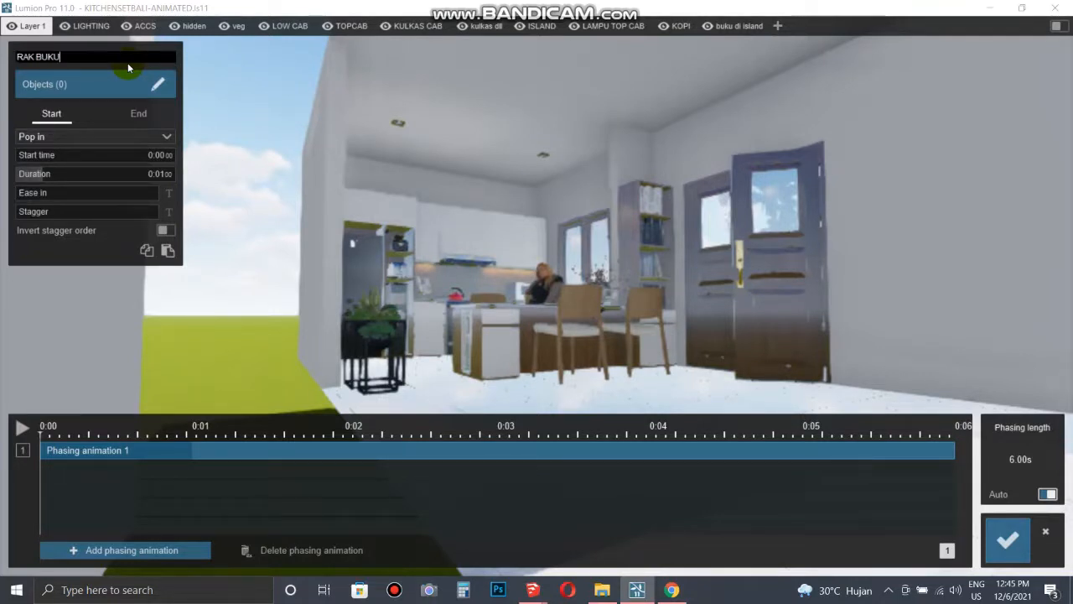
key("Return")
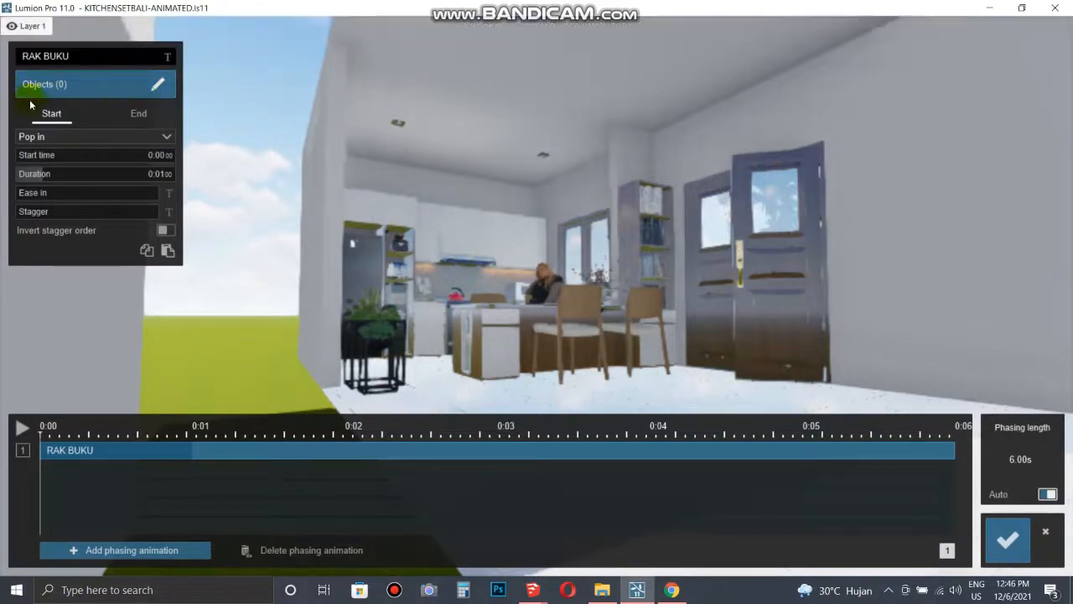
Assign the tall bookshelf and its four groups of books to RAK BUKU, selecting across all object categories, and save the selection
left_click(156, 85)
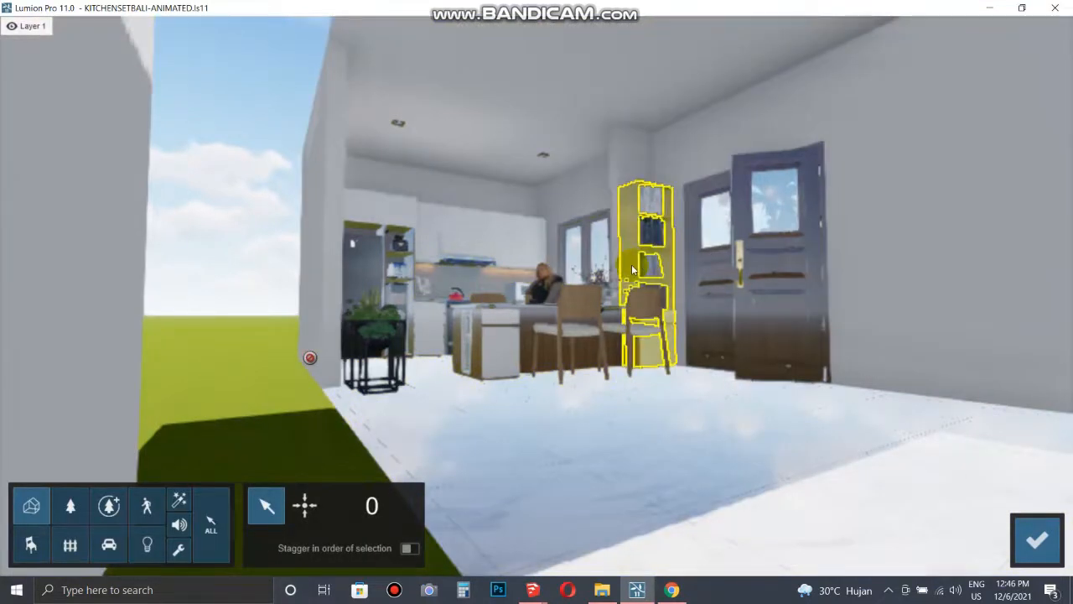
left_click(633, 268)
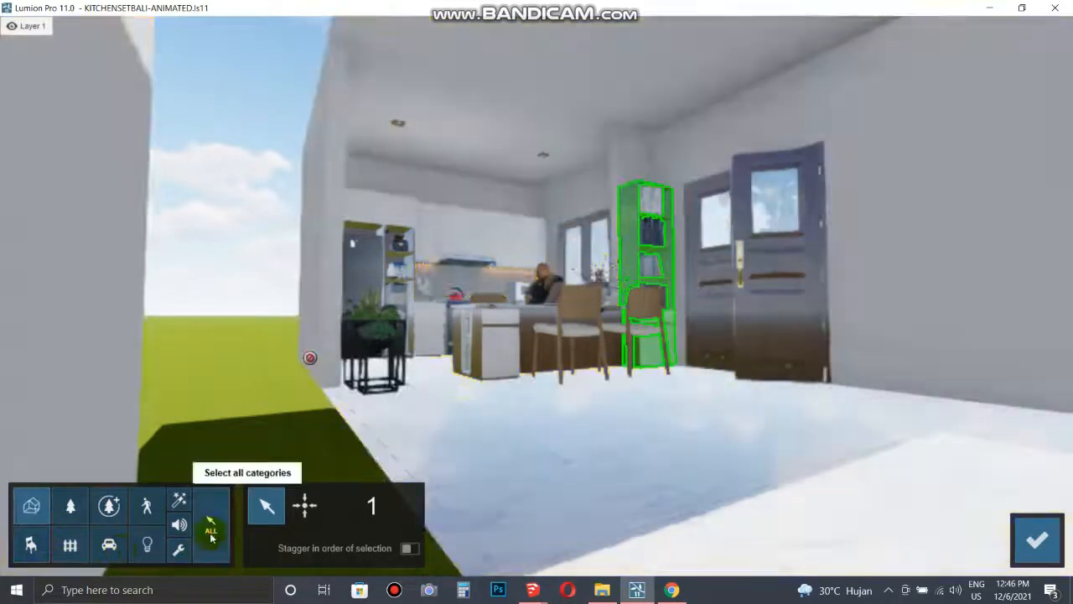
left_click(211, 535)
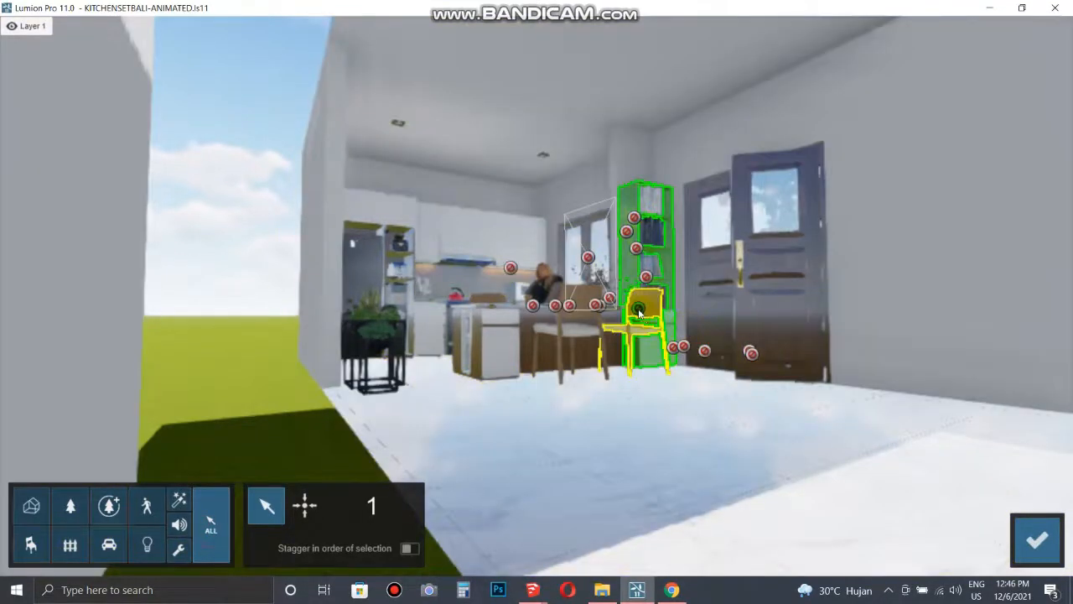
scroll(704, 297, "up", 5)
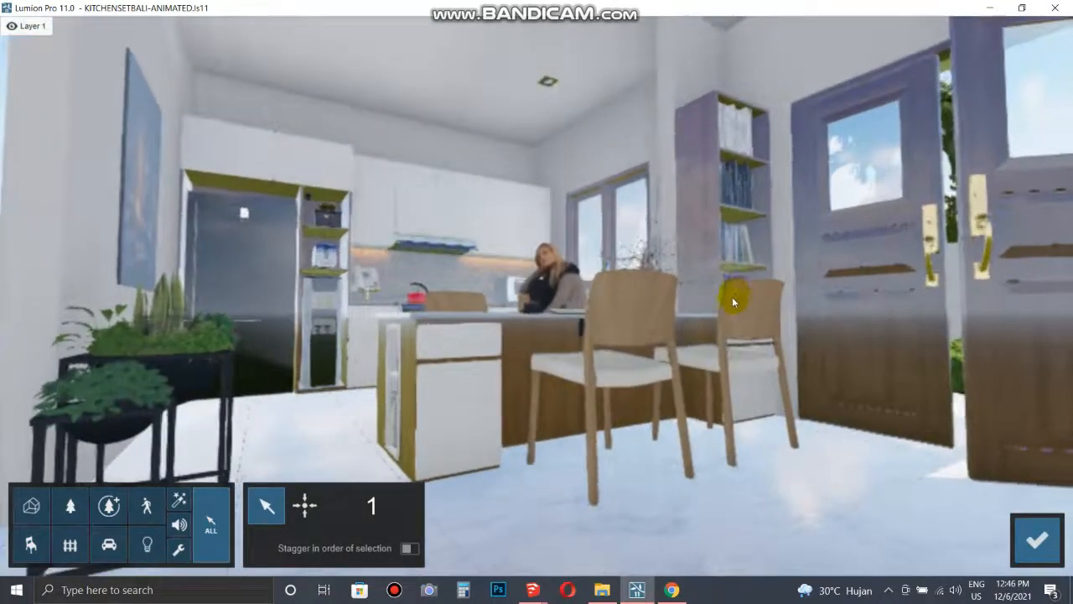
scroll(733, 302, "down", 5)
left_click(749, 360)
left_click(741, 318)
left_click(736, 252)
left_click(736, 195)
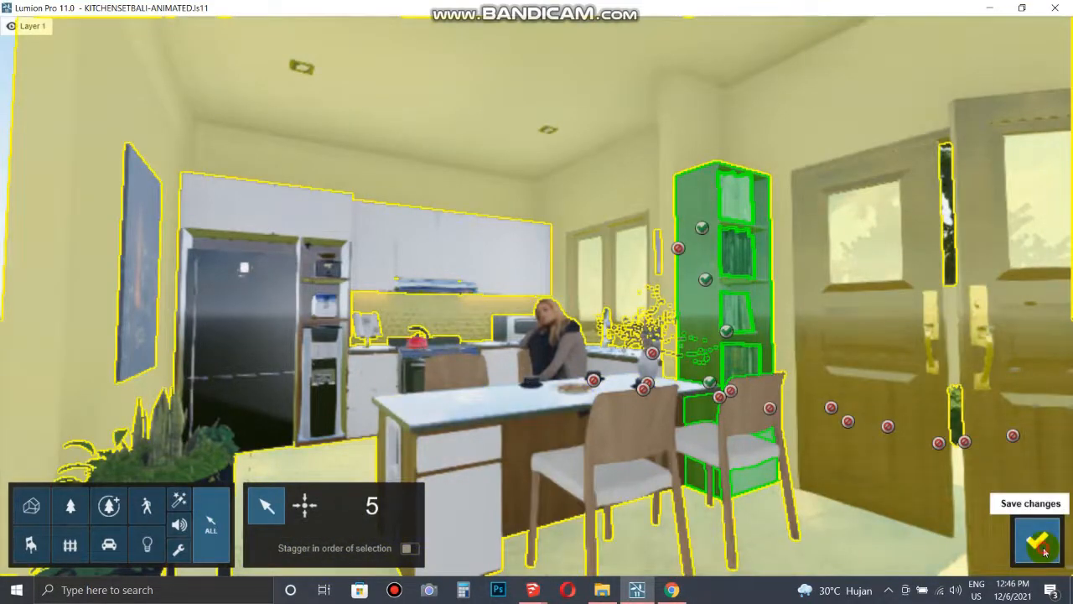
left_click(1040, 544)
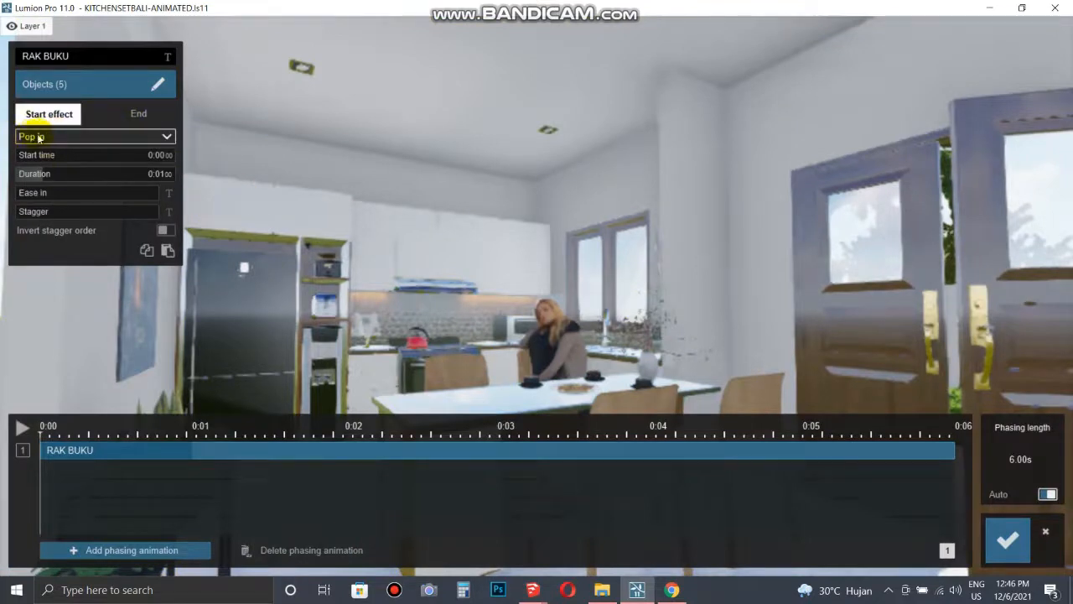
left_click(82, 138)
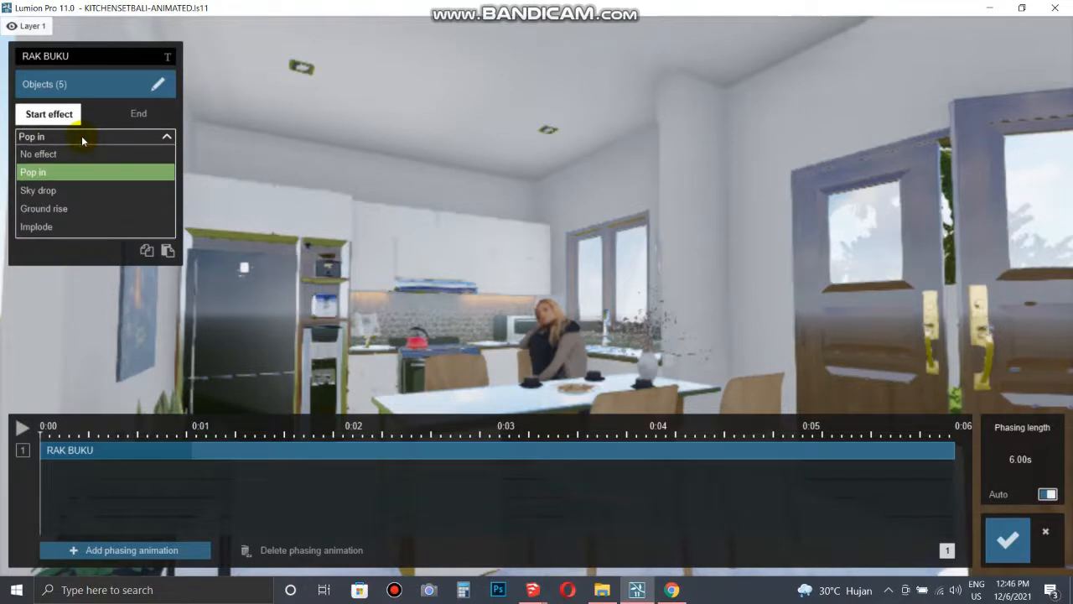
left_click(84, 137)
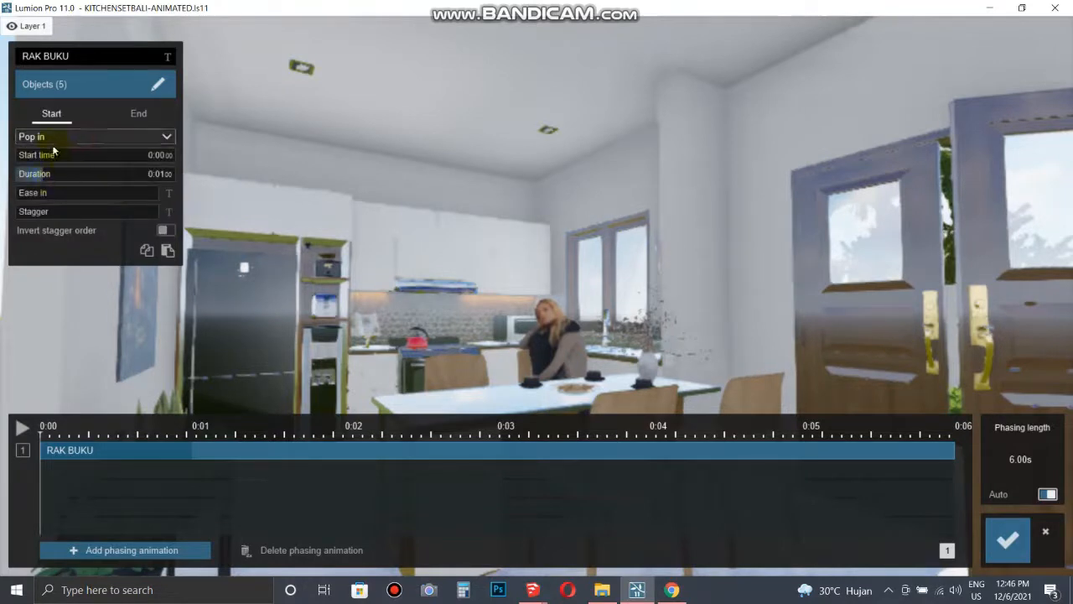
left_click(117, 141)
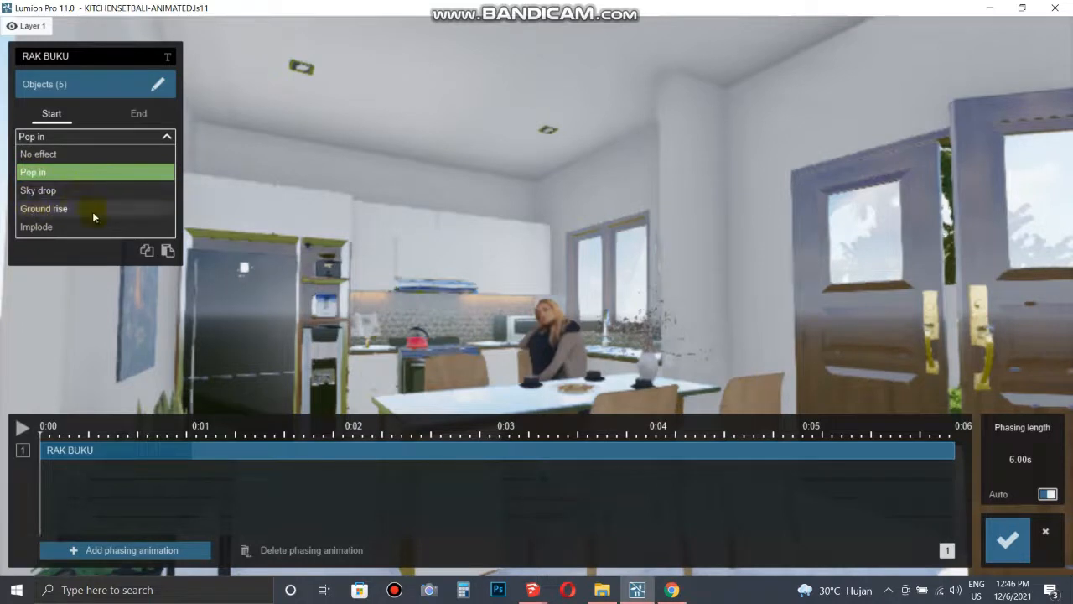
left_click(19, 428)
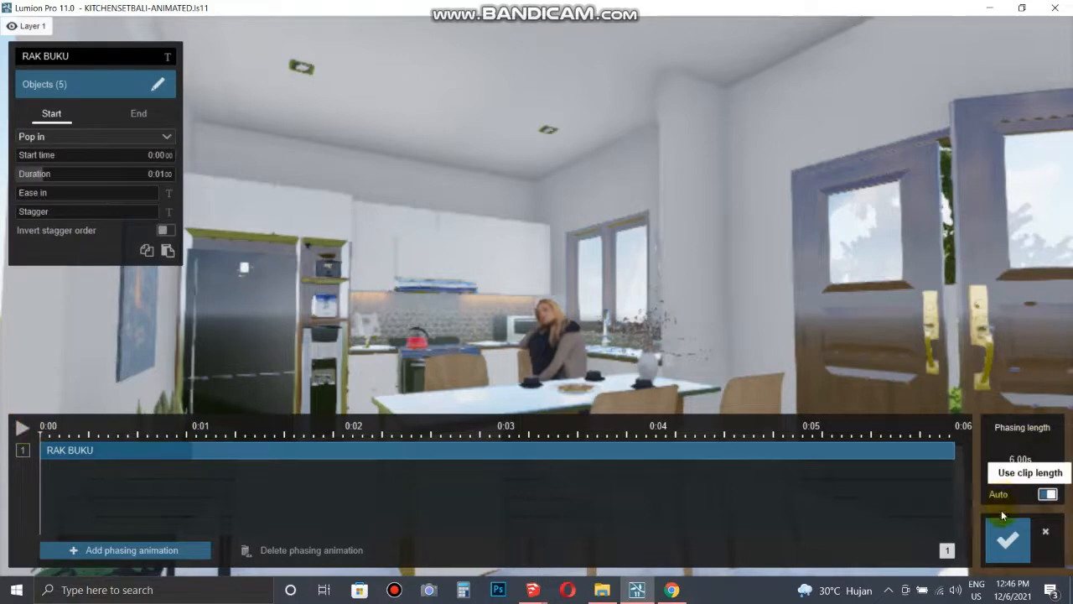
Set the RAK BUKU pop-in duration to about 4 seconds and play the phasing animation
key("s")
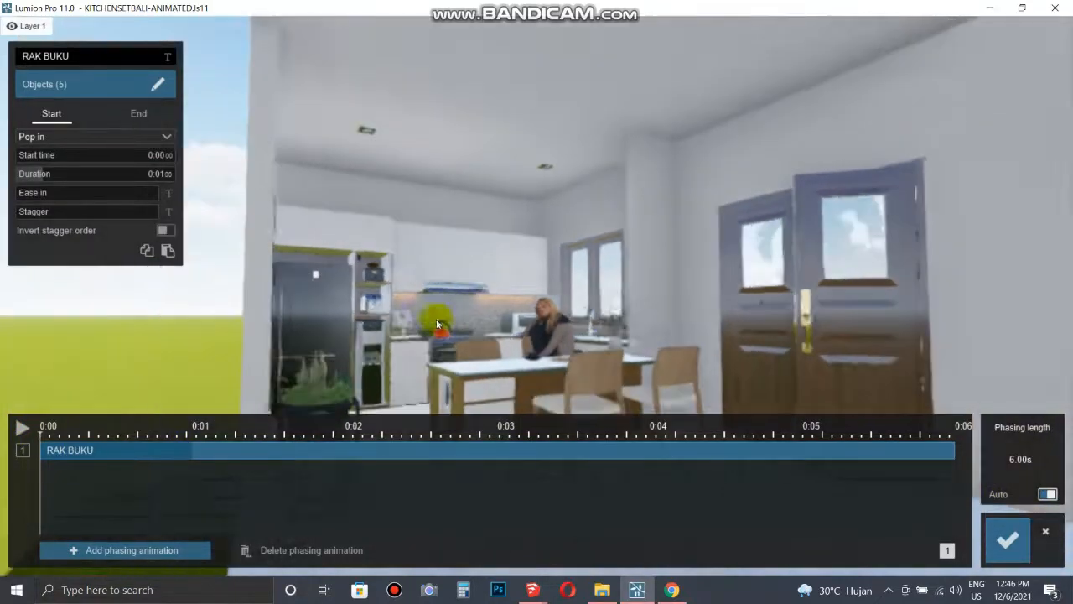
right_click_drag(438, 324, 676, 325)
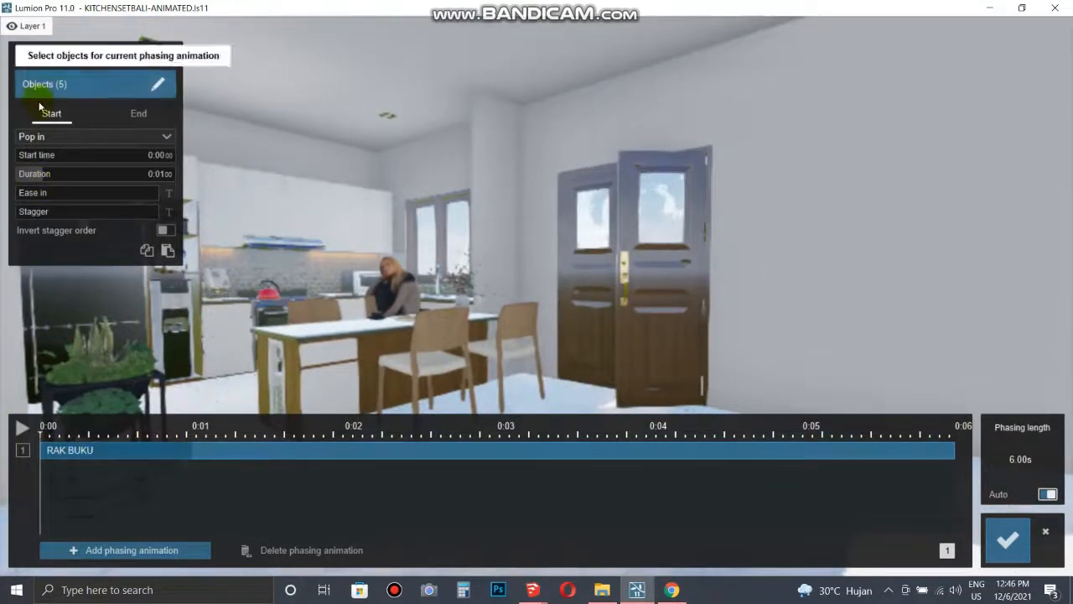
left_click_drag(43, 177, 101, 184)
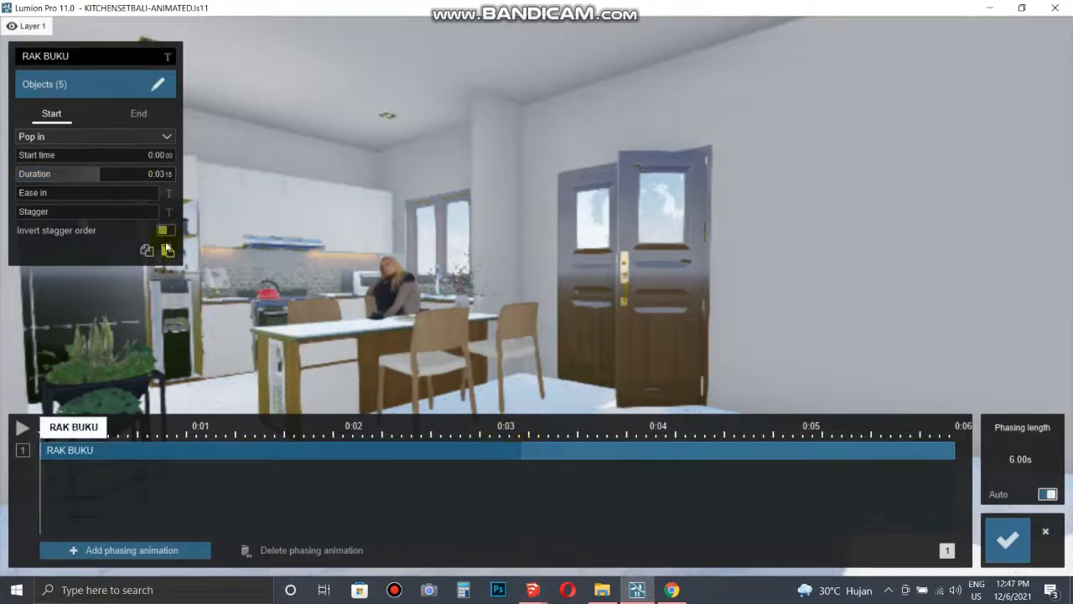
mouse_move(145, 183)
left_mouse_down()
mouse_move(164, 185)
mouse_move(29, 183)
mouse_move(125, 185)
left_mouse_up()
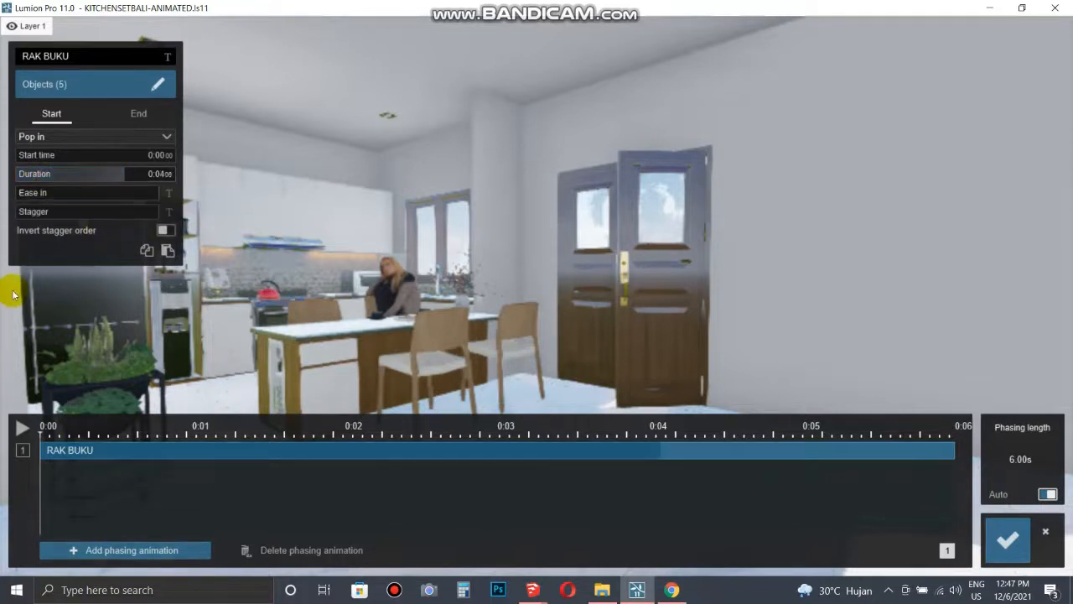
left_click(18, 428)
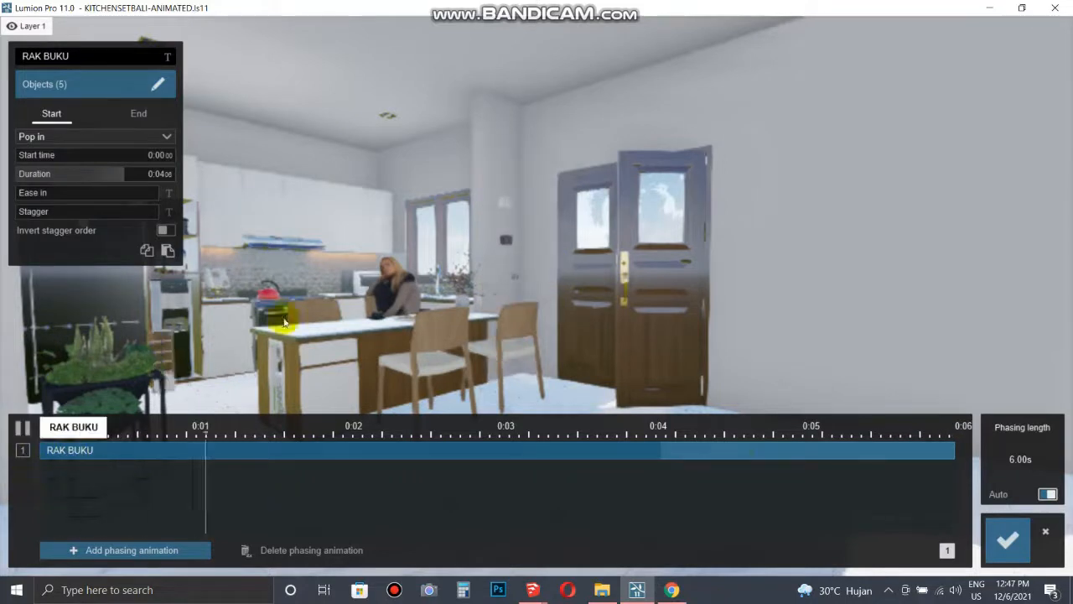
Shorten the RAK BUKU duration to about 1.33 seconds and change its start effect to Sky drop
left_click_drag(124, 171, 66, 176)
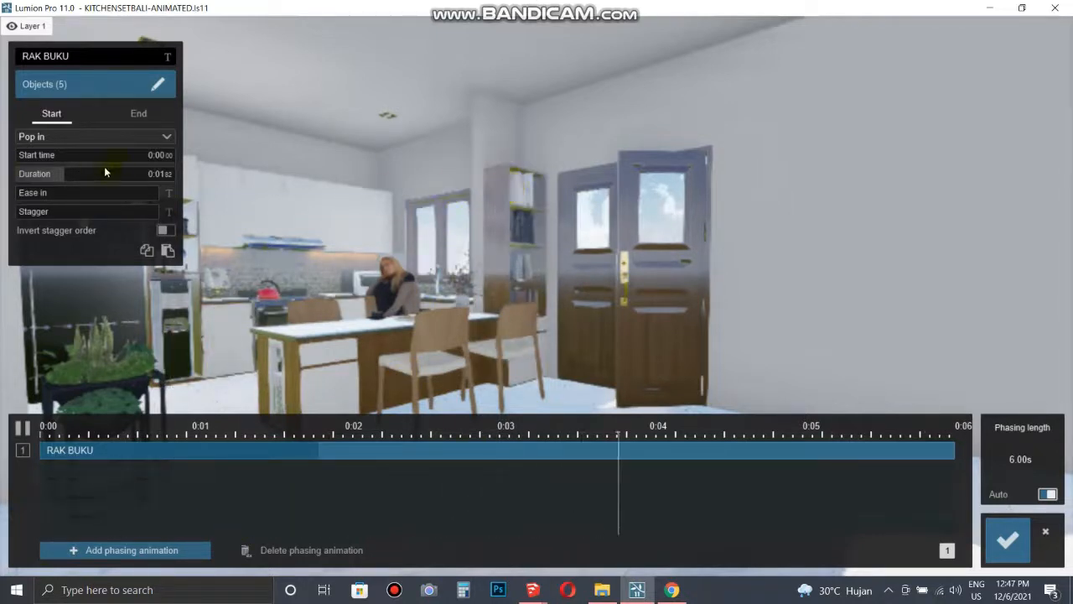
left_click_drag(60, 180, 4, 384)
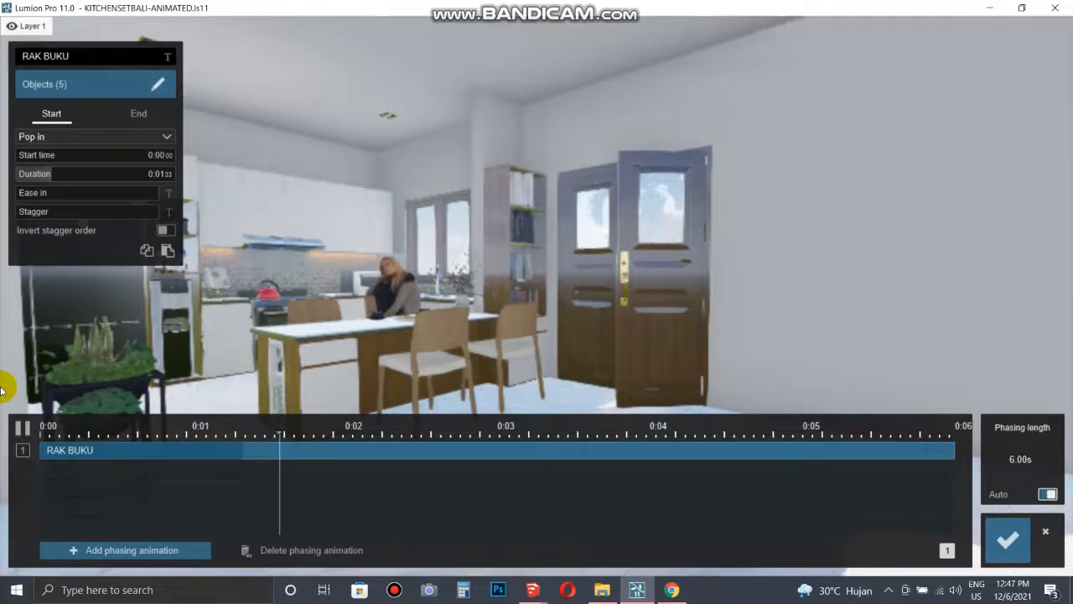
left_click(122, 136)
left_click(88, 188)
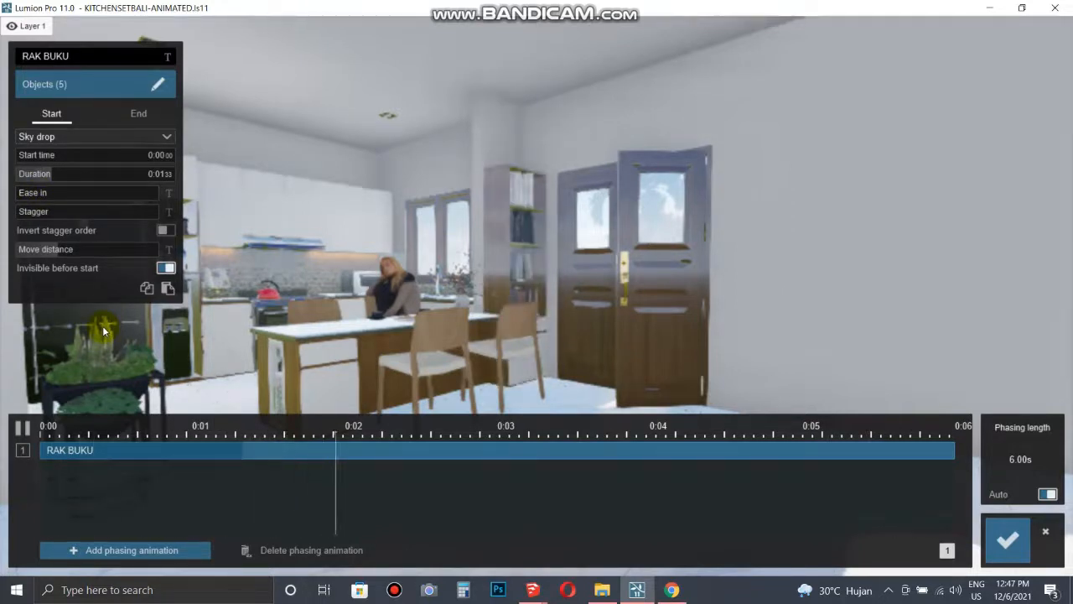
Extend the RAK BUKU duration to about 2.08 seconds and change its start effect to Ground rise
left_click_drag(64, 172, 70, 174)
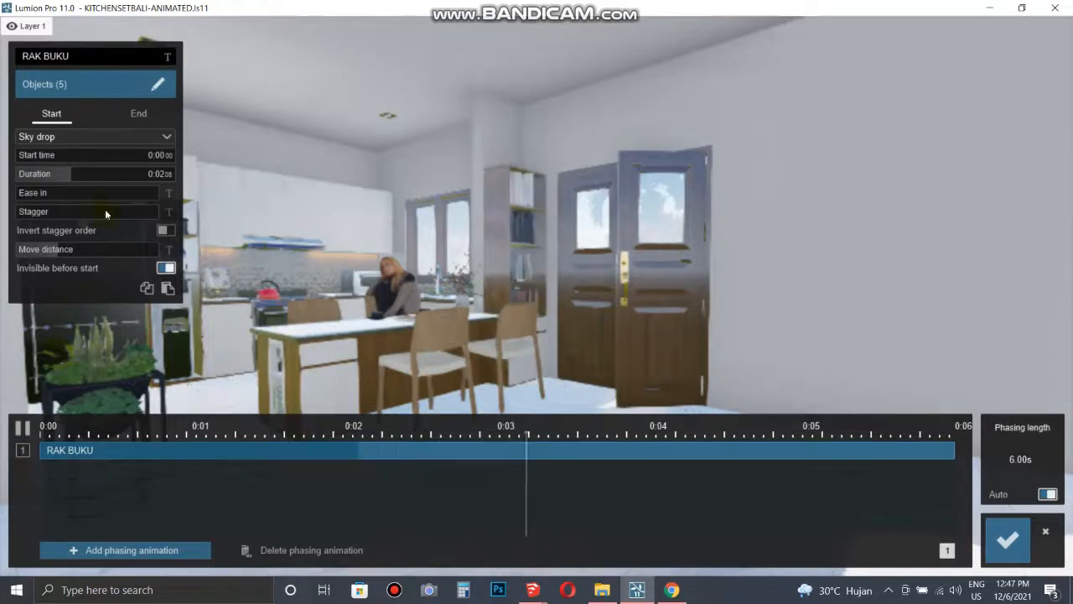
left_click(34, 136)
left_click(42, 207)
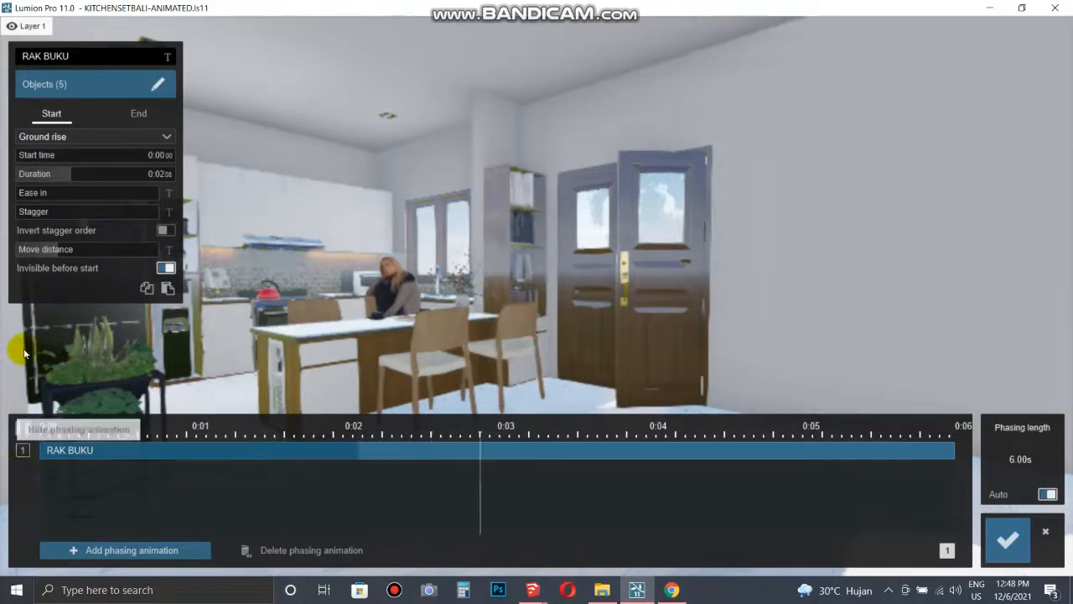
Try the Implode start effect on RAK BUKU with a duration of about 3.31 seconds
left_click(76, 138)
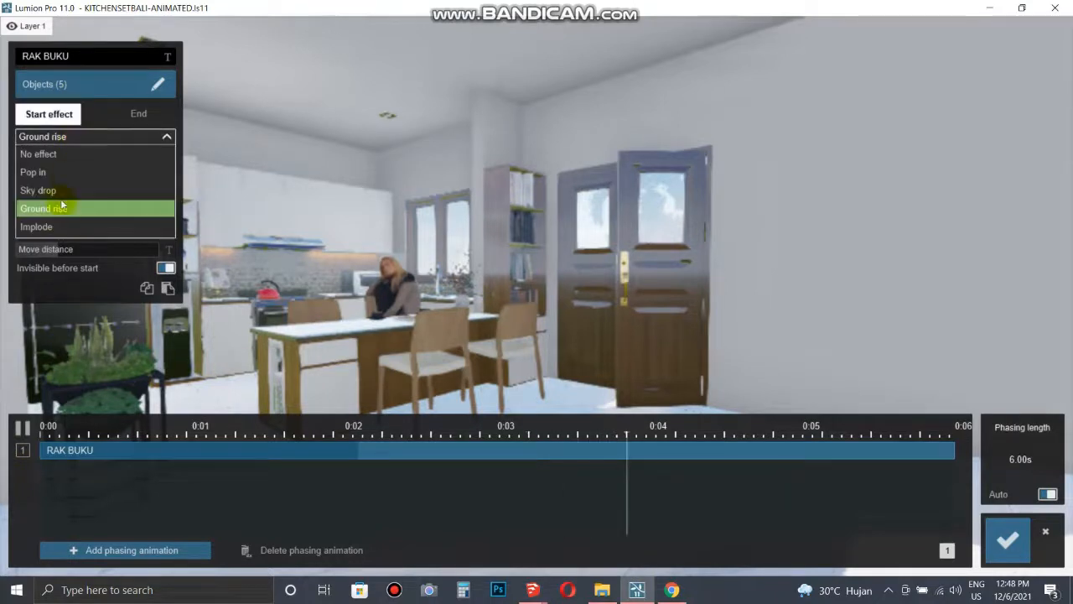
left_click(36, 228)
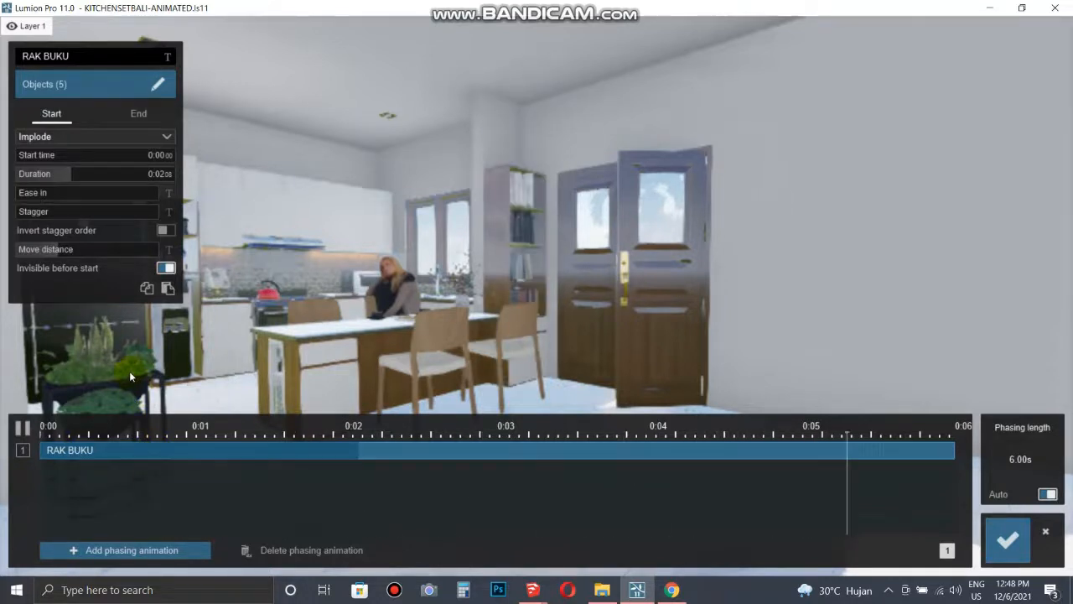
left_click_drag(73, 176, 104, 176)
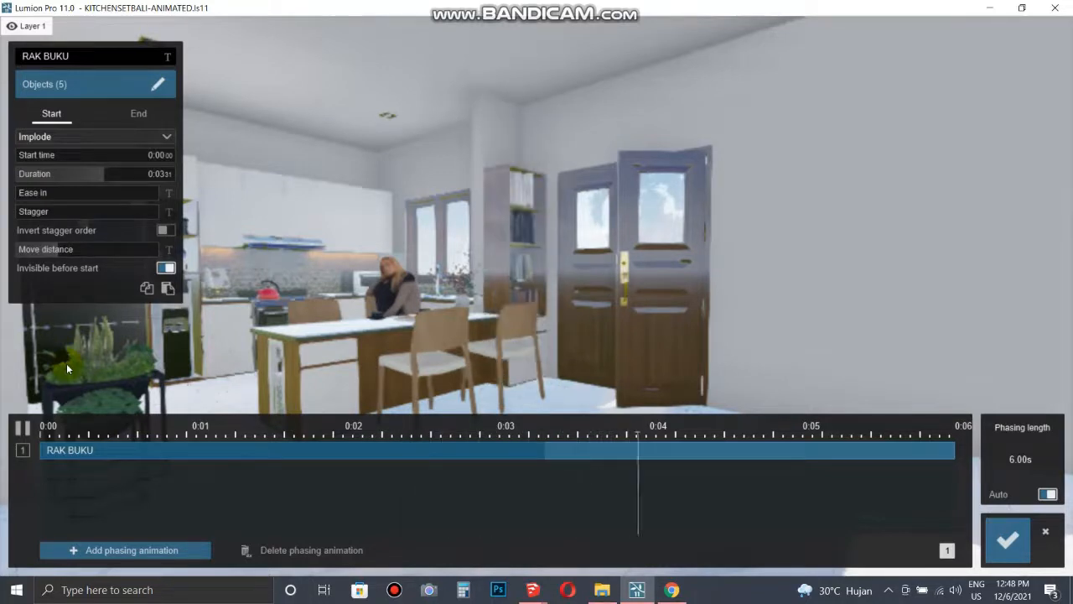
Switch the RAK BUKU start effect back to Ground rise and shorten its duration to about 2.13 seconds
left_click(69, 136)
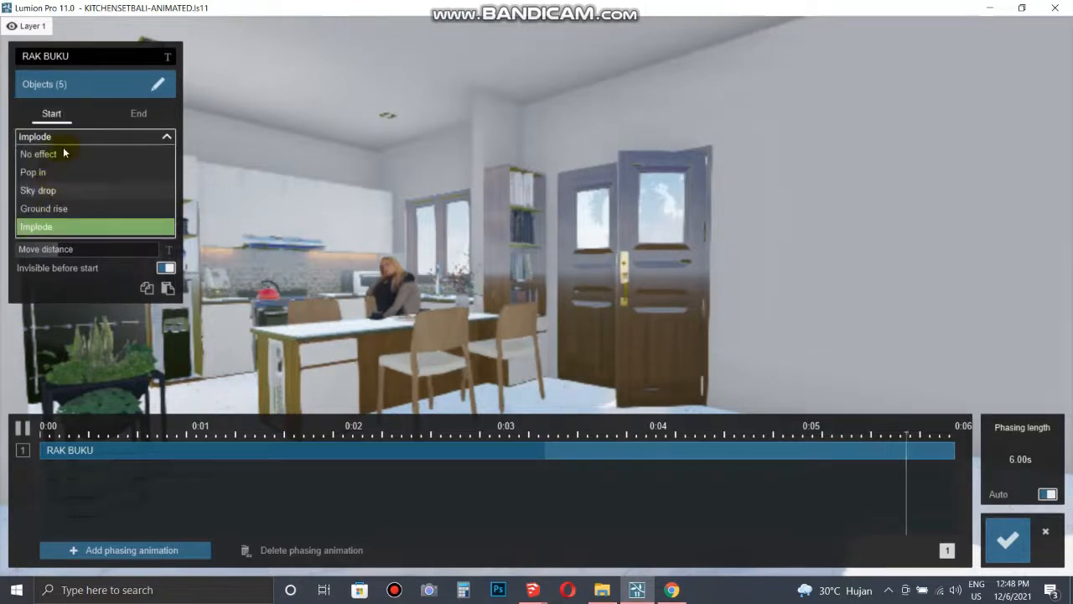
left_click(51, 209)
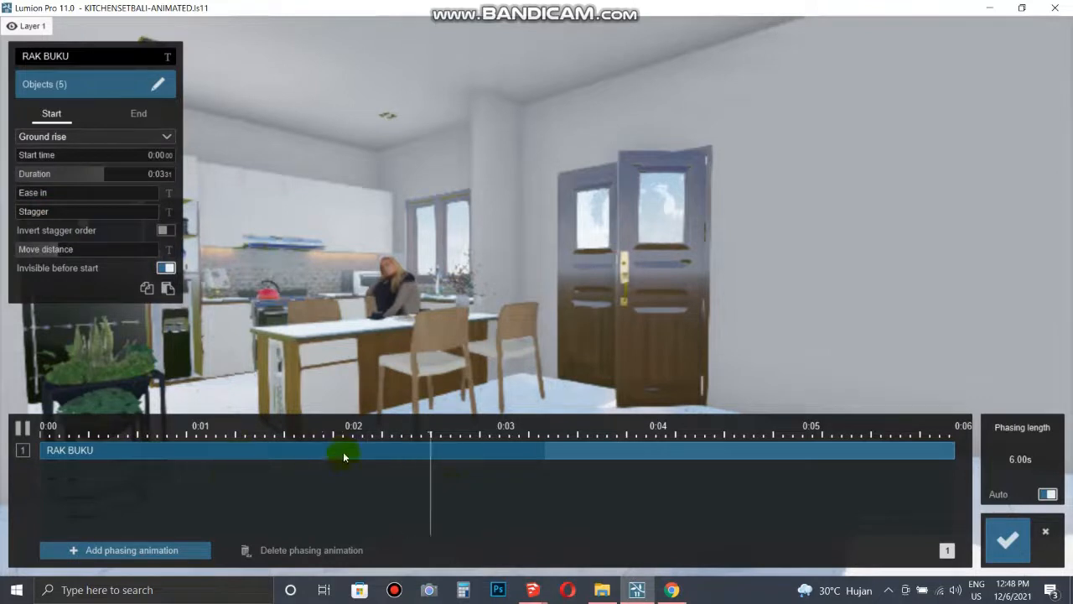
left_click_drag(98, 176, 73, 182)
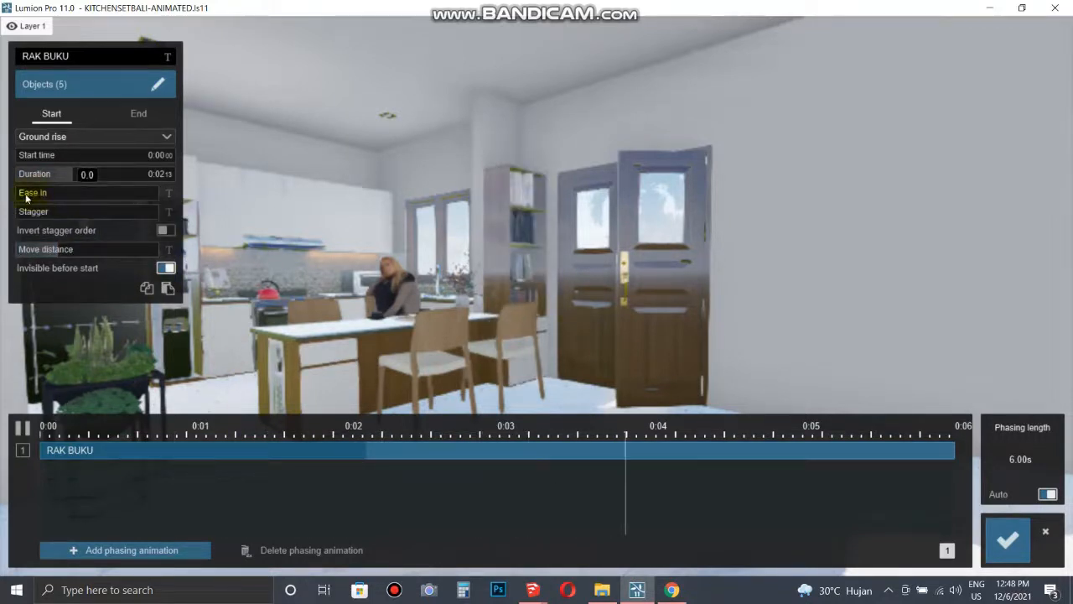
Raise RAK BUKU's ease in and stagger to their maximum and set its duration to about 3.26 seconds
left_click_drag(58, 194, 200, 242)
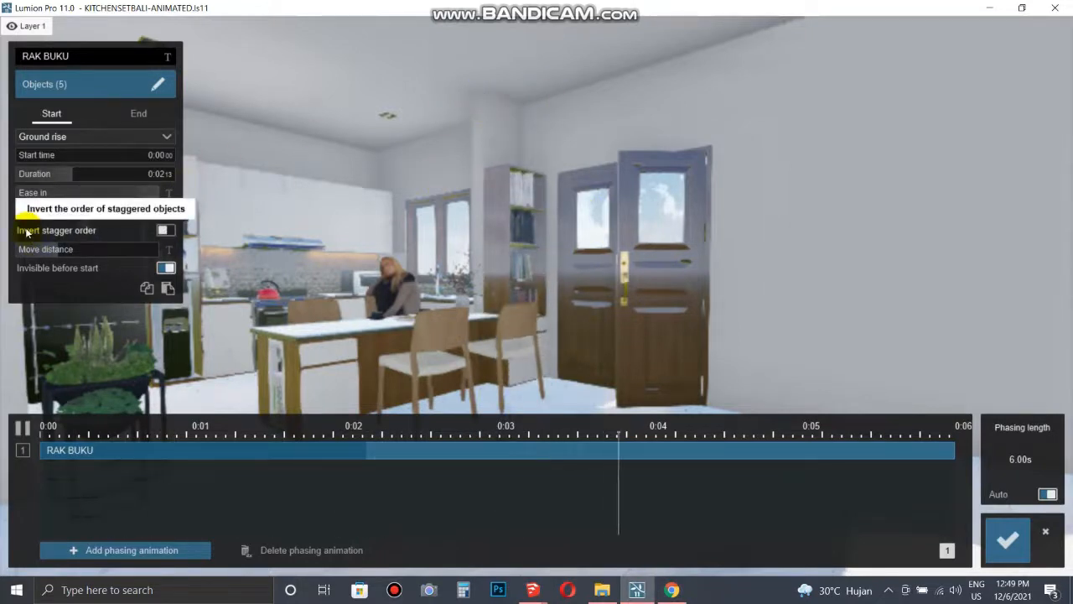
mouse_move(28, 216)
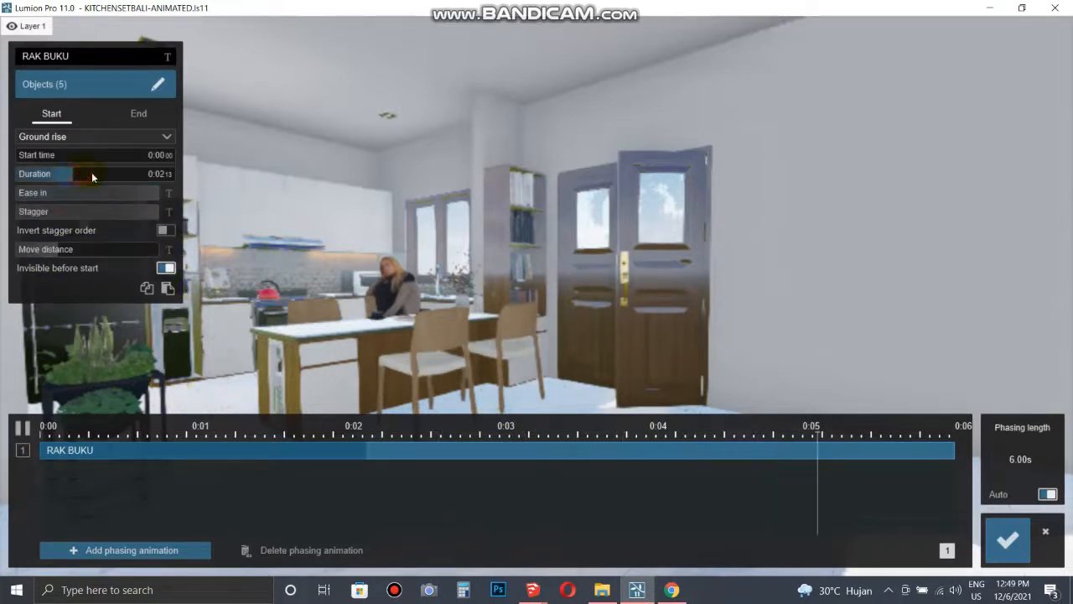
left_click_drag(91, 172, 103, 172)
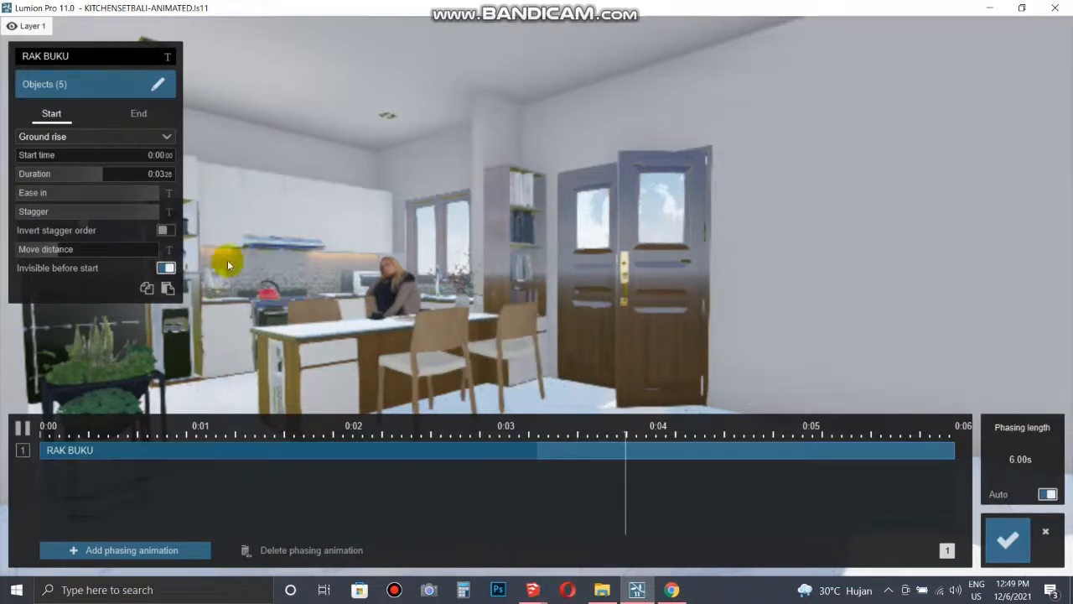
Pause the animation, review the objects and selection order assigned to RAK BUKU, save, and resume playback
left_click(22, 429)
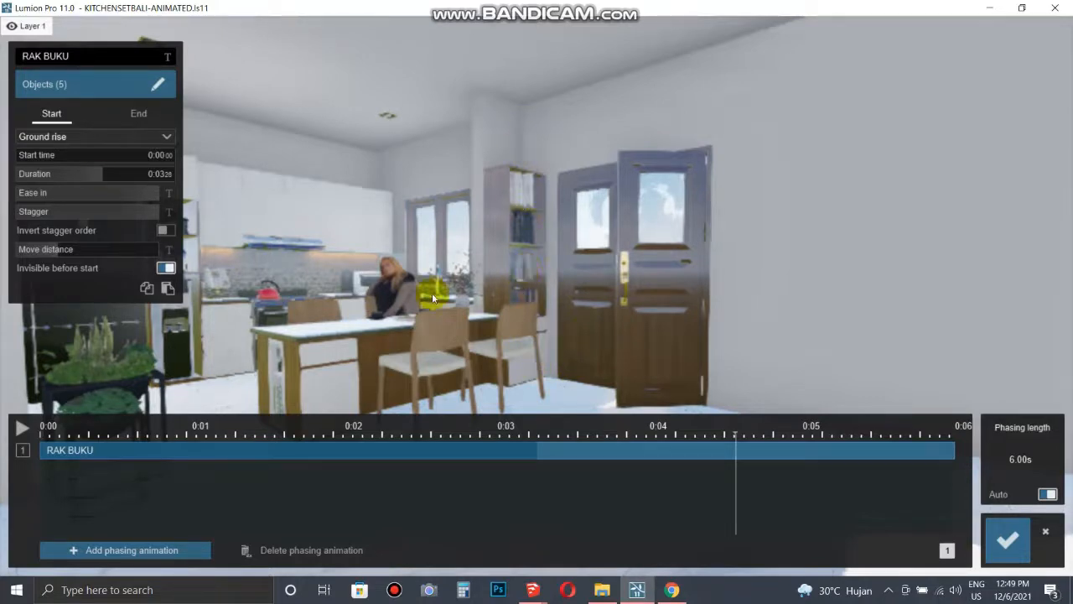
left_click(158, 85)
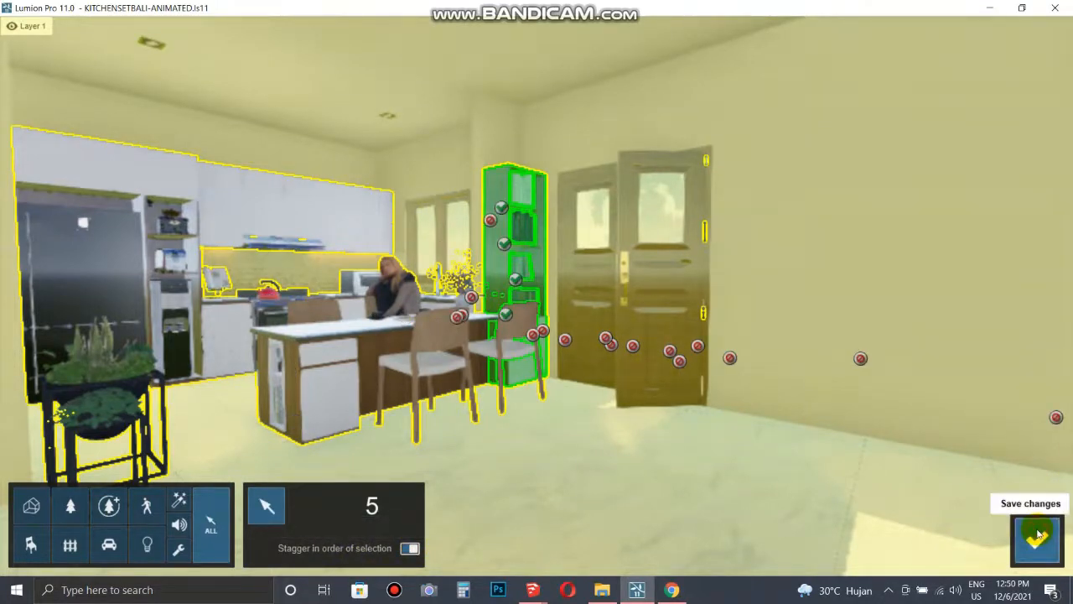
left_click(1038, 534)
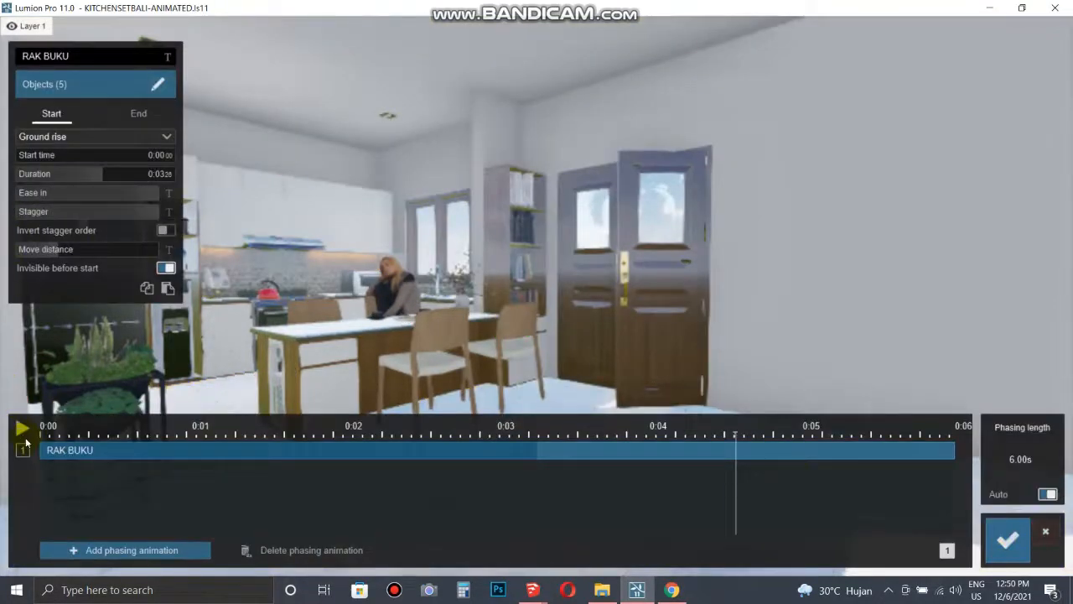
left_click(22, 427)
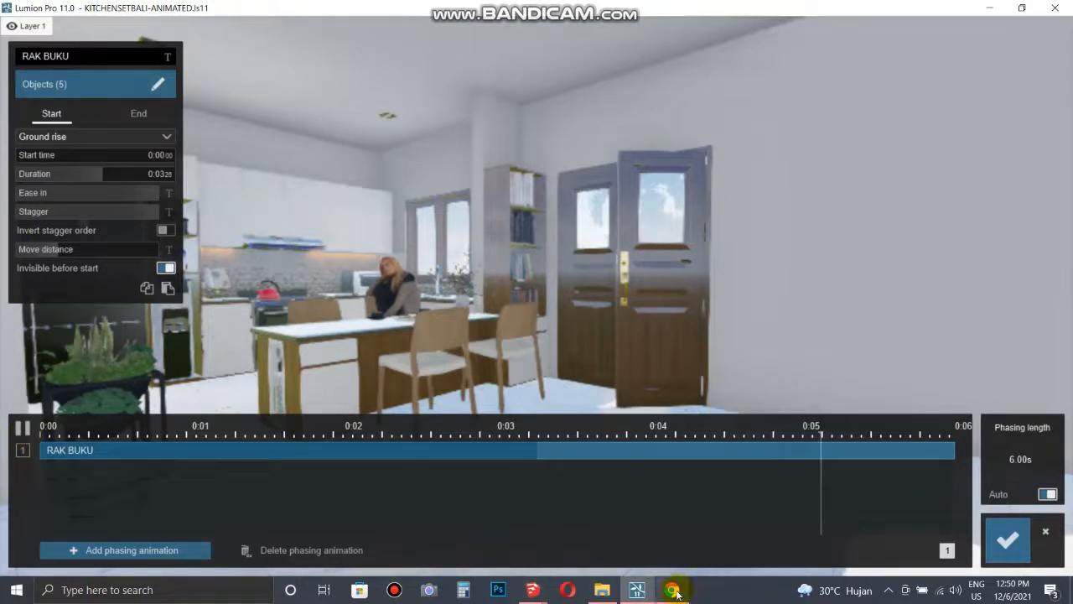
Turn off Invisible before start for RAK BUKU and reduce its move distance to about 2, checking it at the timeline's start
mouse_move(676, 591)
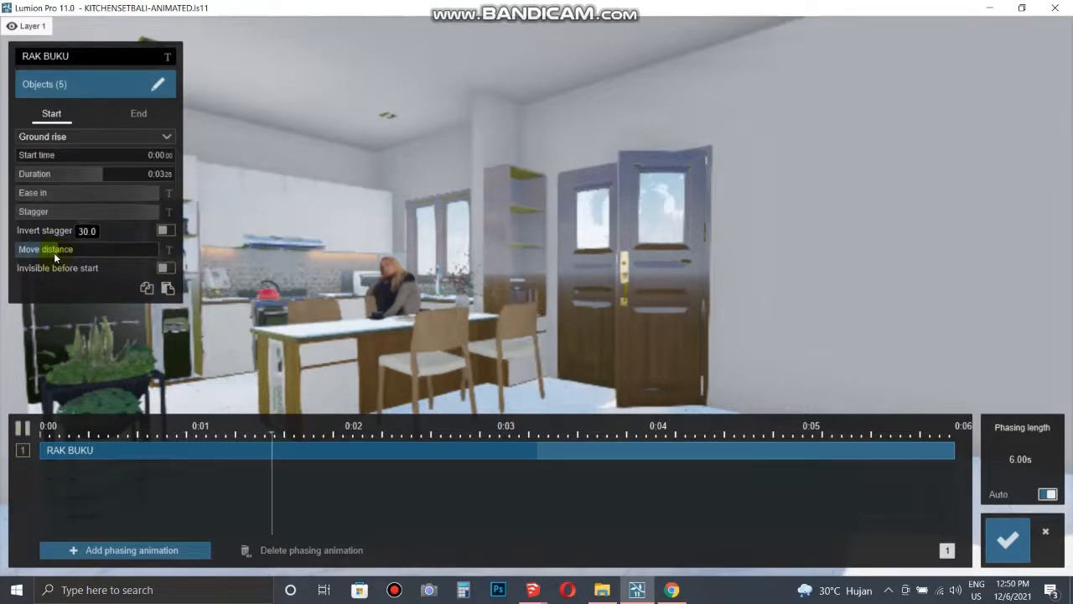
left_click_drag(53, 253, 15, 261)
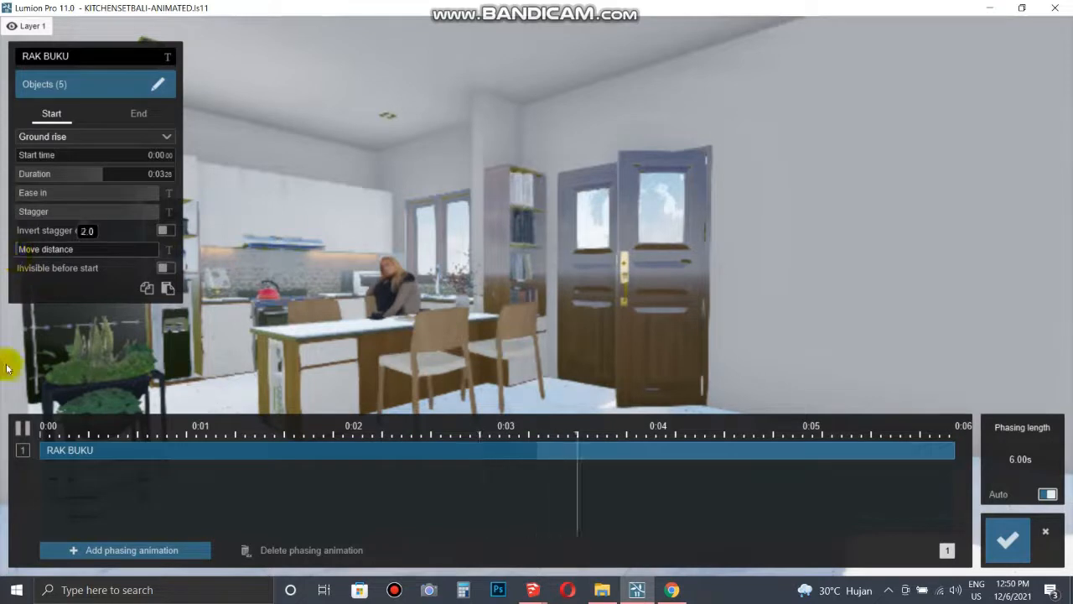
left_click(651, 444)
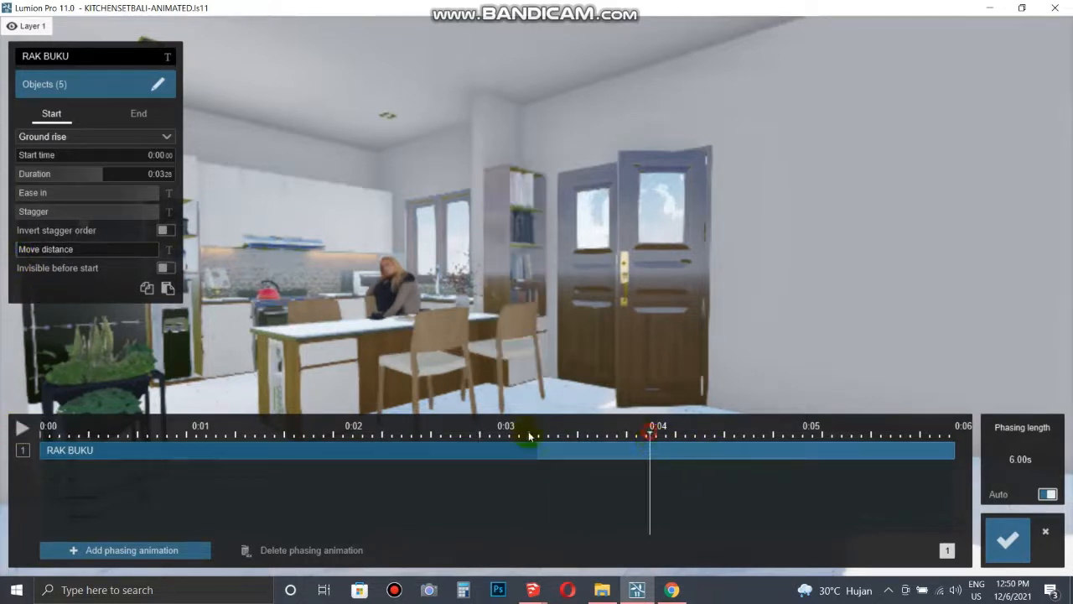
left_click_drag(48, 445, 4, 443)
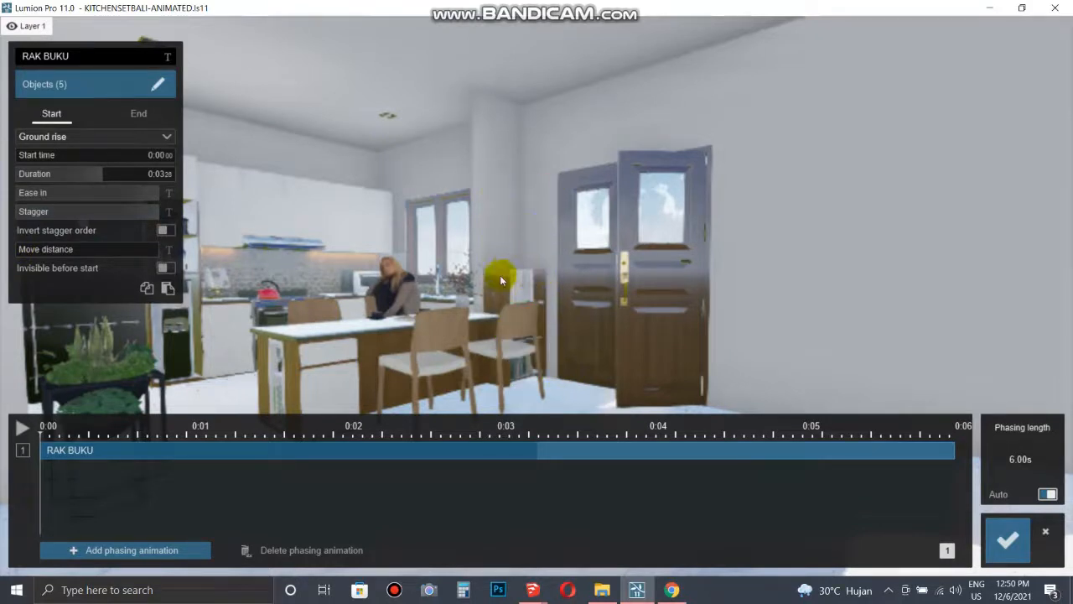
left_click_drag(21, 257, 18, 256)
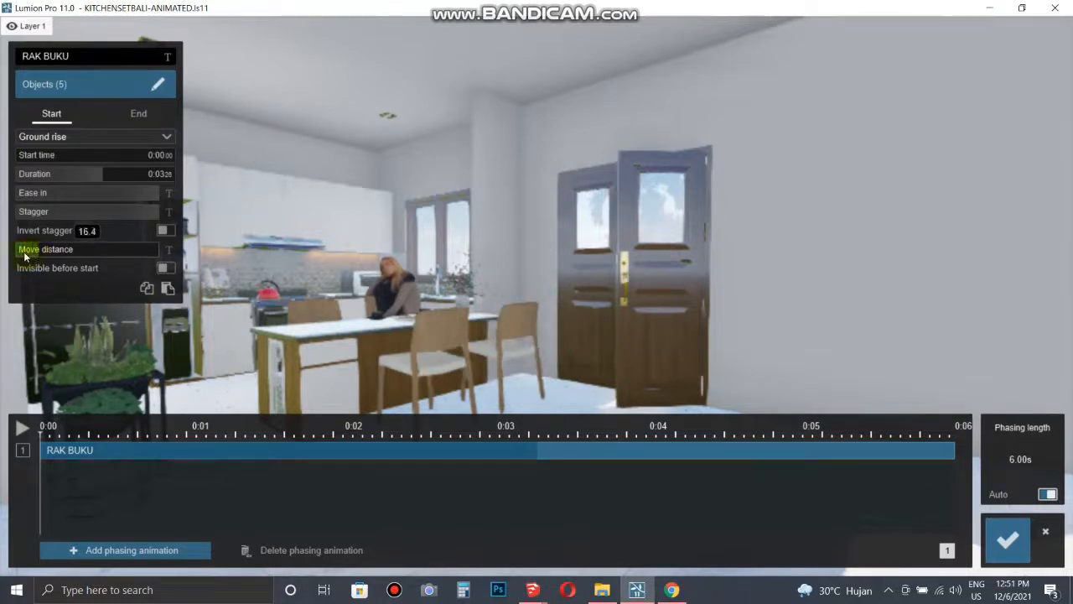
Add the lower kitchen cabinets to the RAK BUKU objects, save the selection, and set the move distance to about 1
left_click(158, 84)
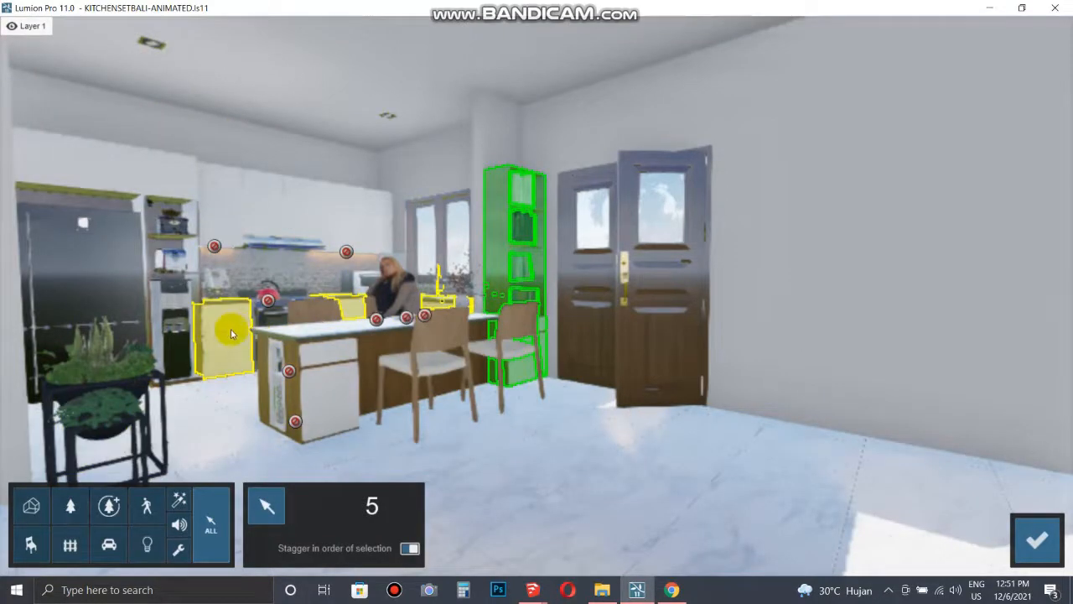
left_click(232, 335)
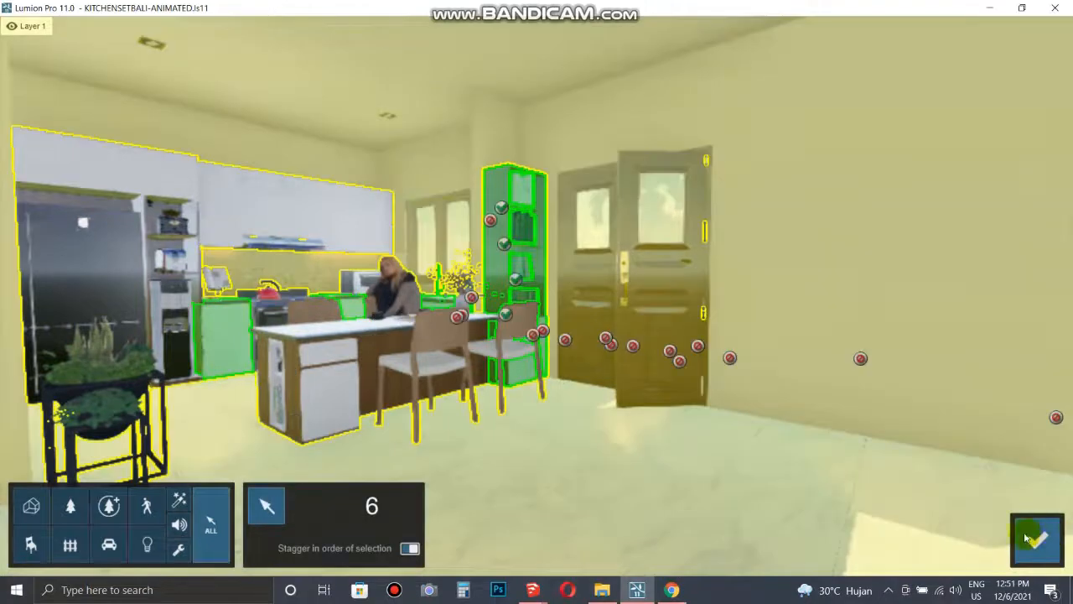
left_click(1028, 537)
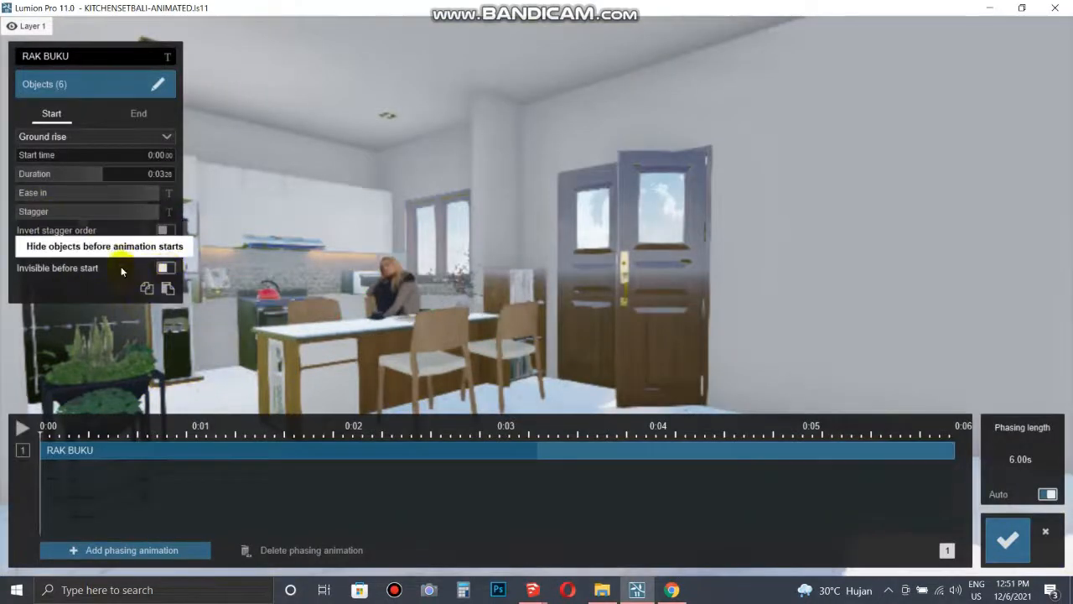
left_click_drag(25, 253, 64, 265)
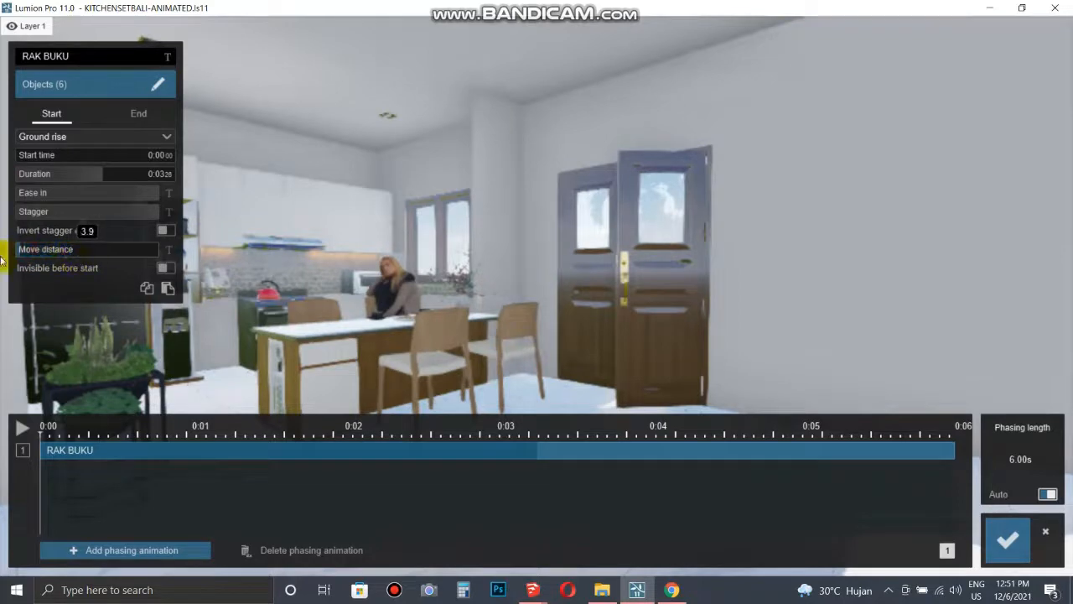
left_click(158, 84)
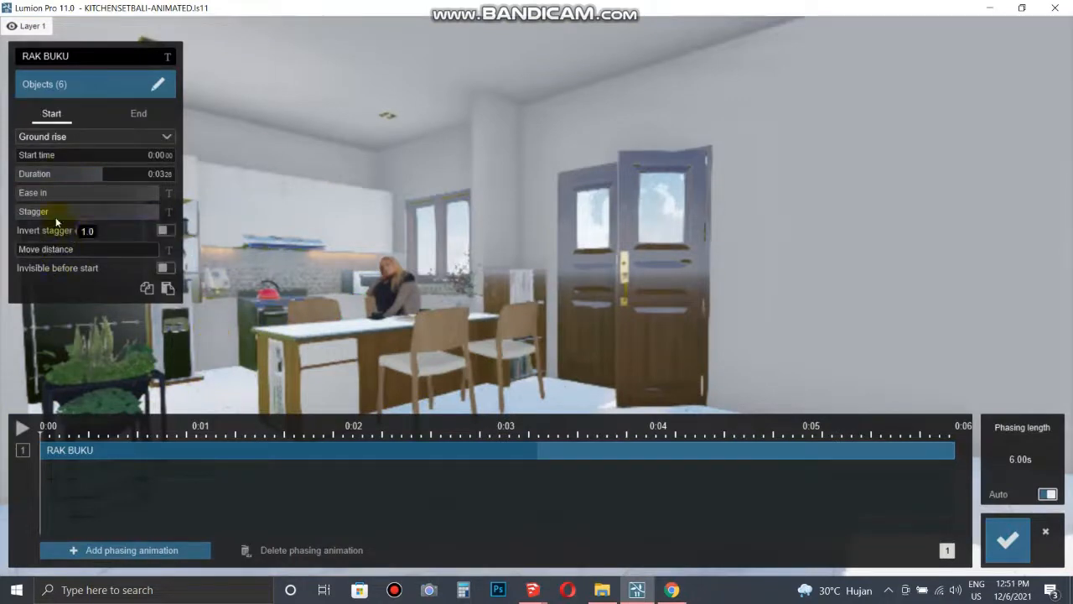
Try the Sky drop start effect on RAK BUKU with a small move distance
left_click(165, 139)
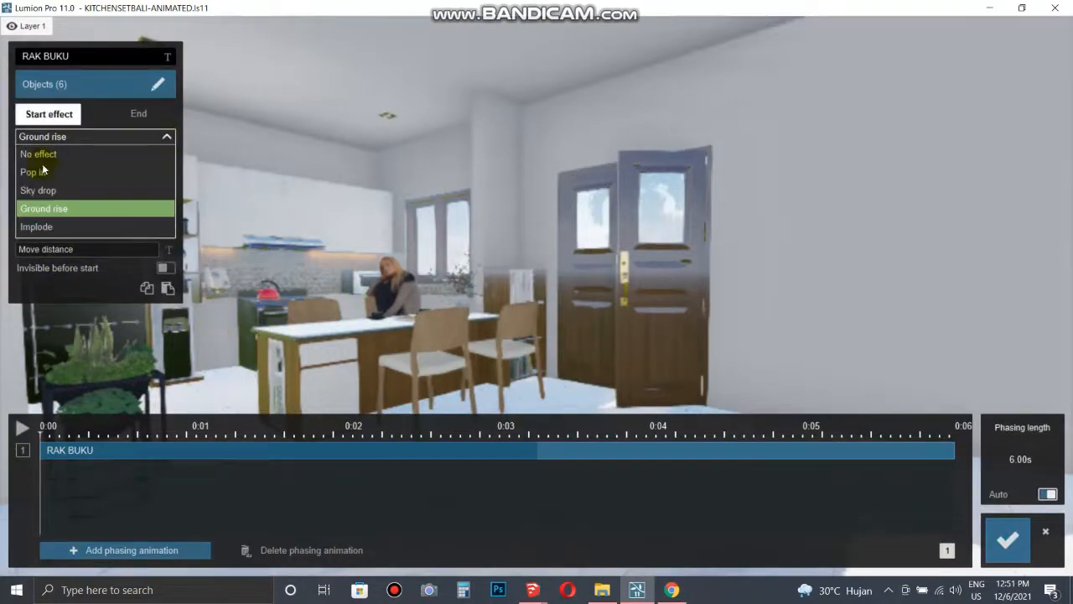
left_click(34, 192)
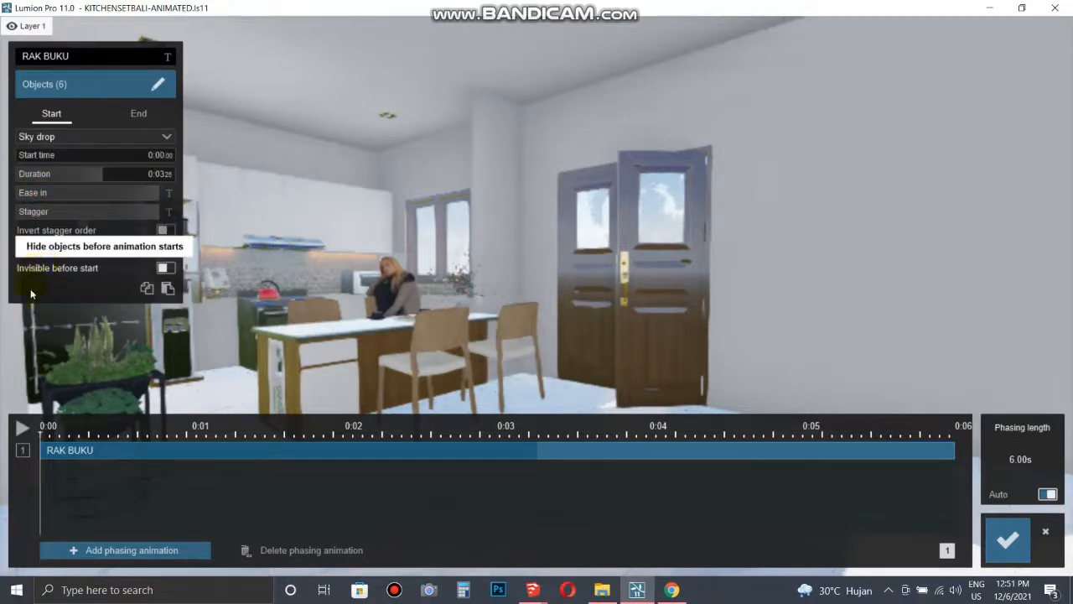
mouse_move(55, 249)
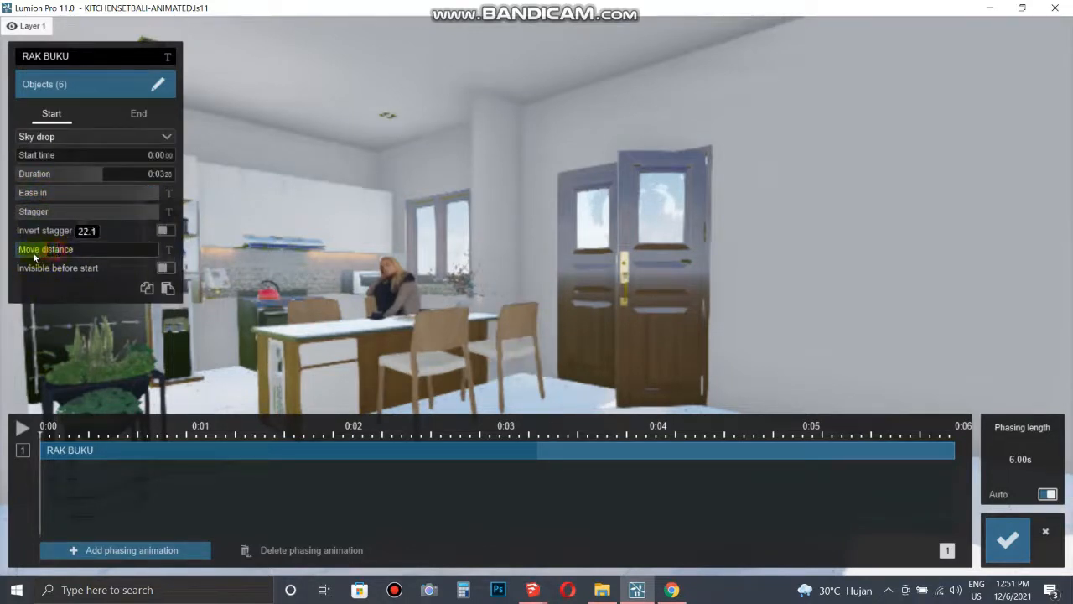
mouse_move(7, 264)
left_mouse_down()
mouse_move(35, 262)
mouse_move(18, 263)
left_mouse_up()
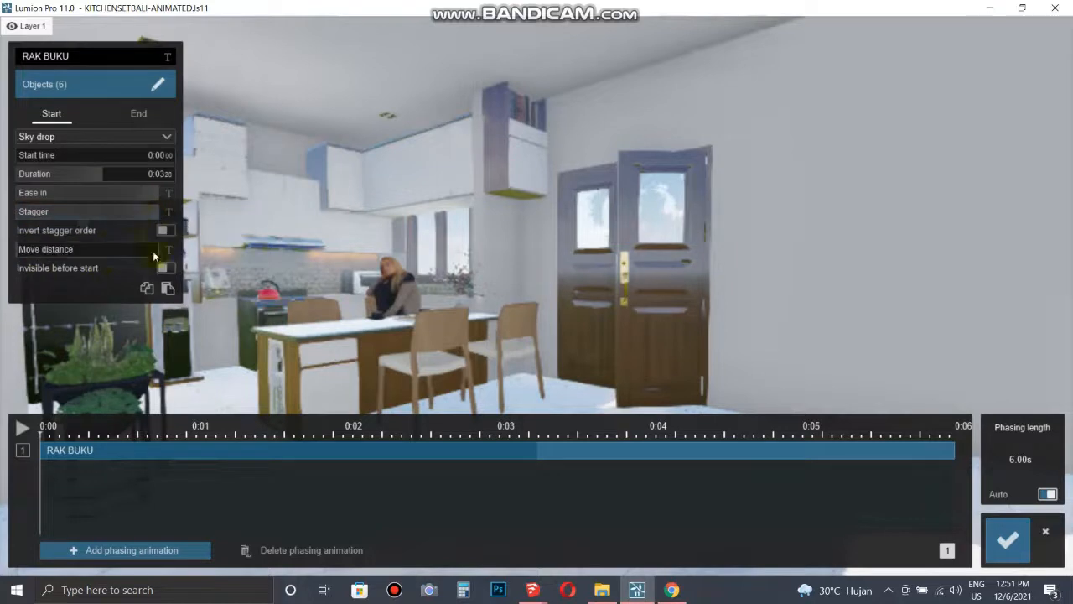
Restore the Ground rise start effect with a small move distance and turn Invisible before start back on
left_click(109, 136)
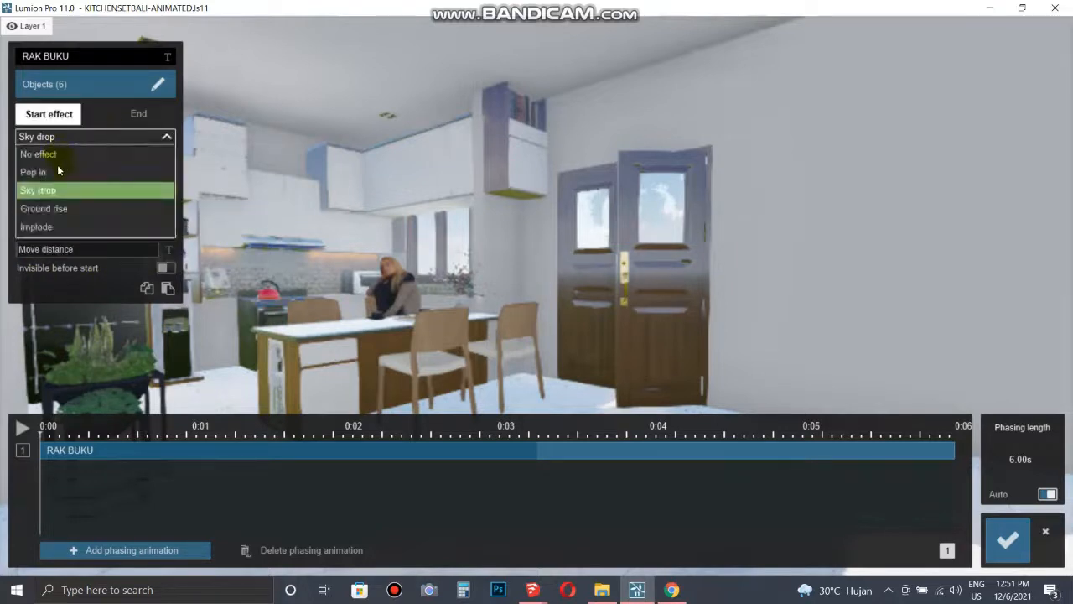
left_click(50, 209)
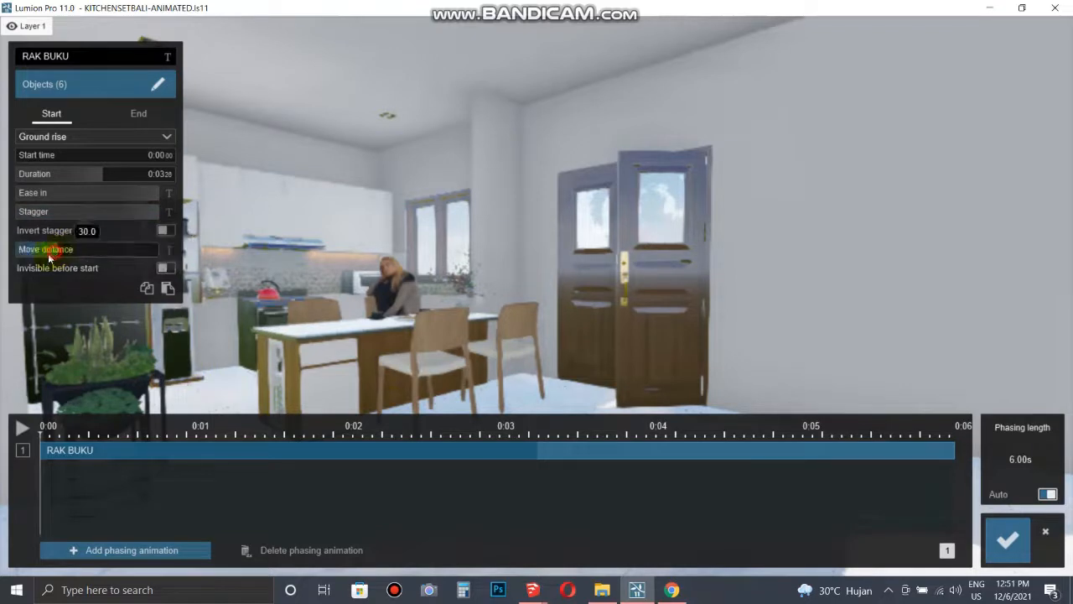
left_click_drag(18, 255, 20, 260)
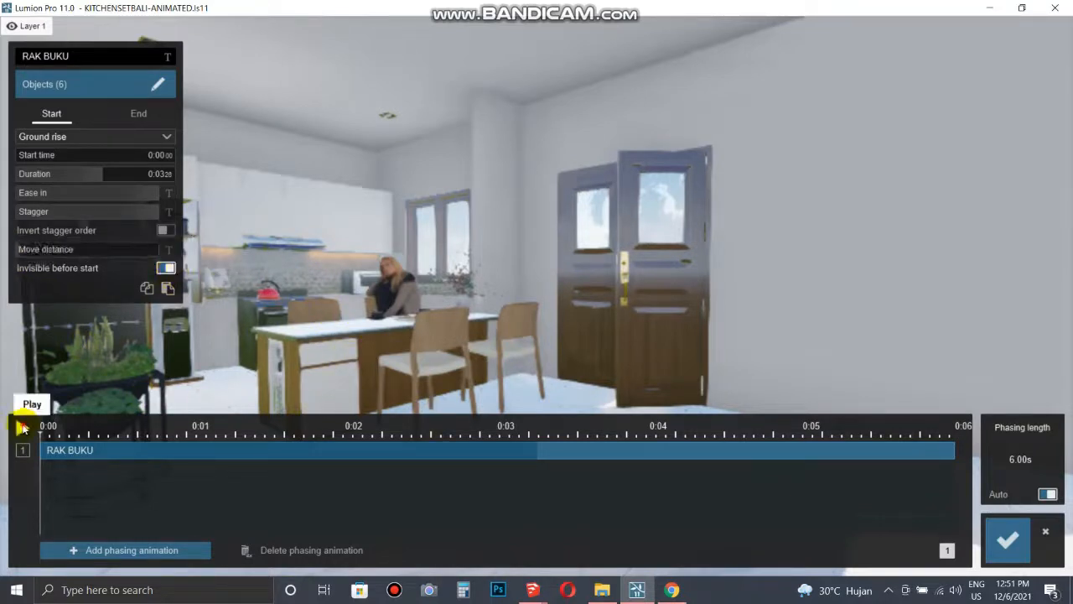
Play the RAK BUKU animation and increase its move distance to roughly three quarters of its range
left_click(21, 428)
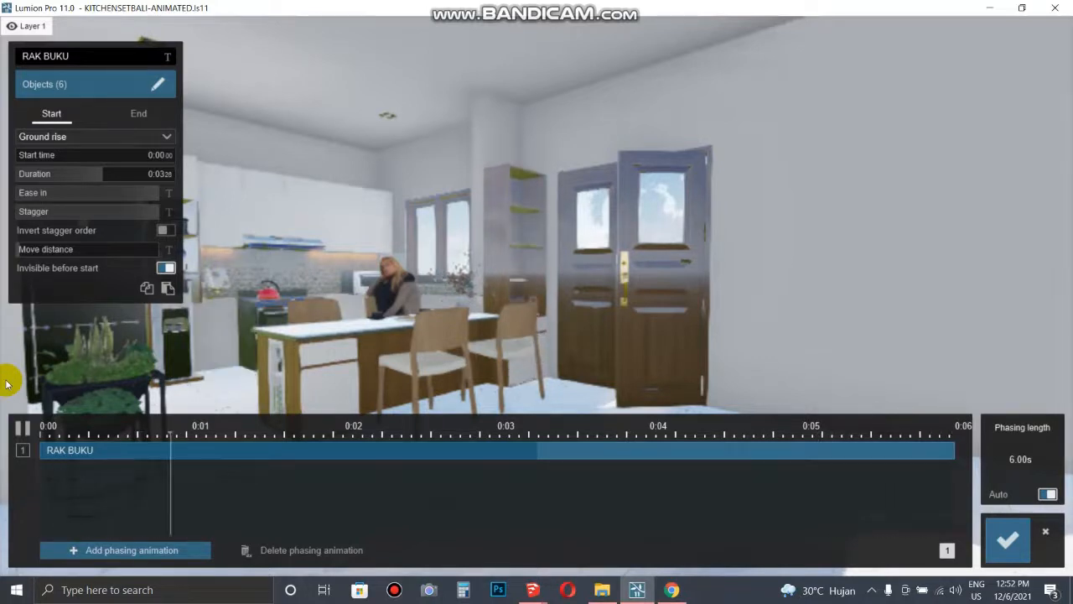
left_click_drag(20, 253, 25, 262)
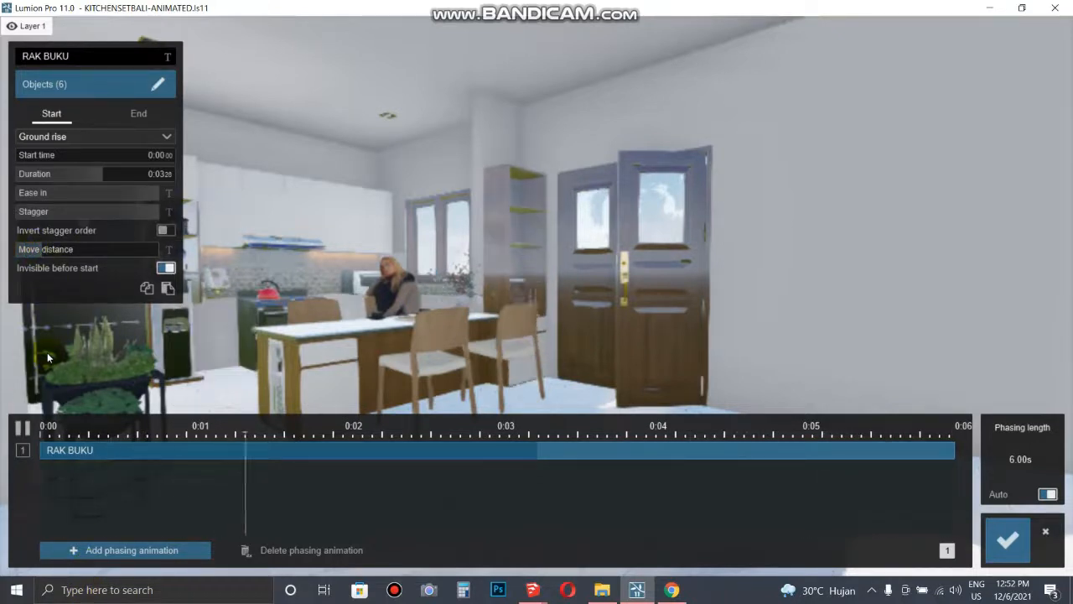
mouse_move(56, 254)
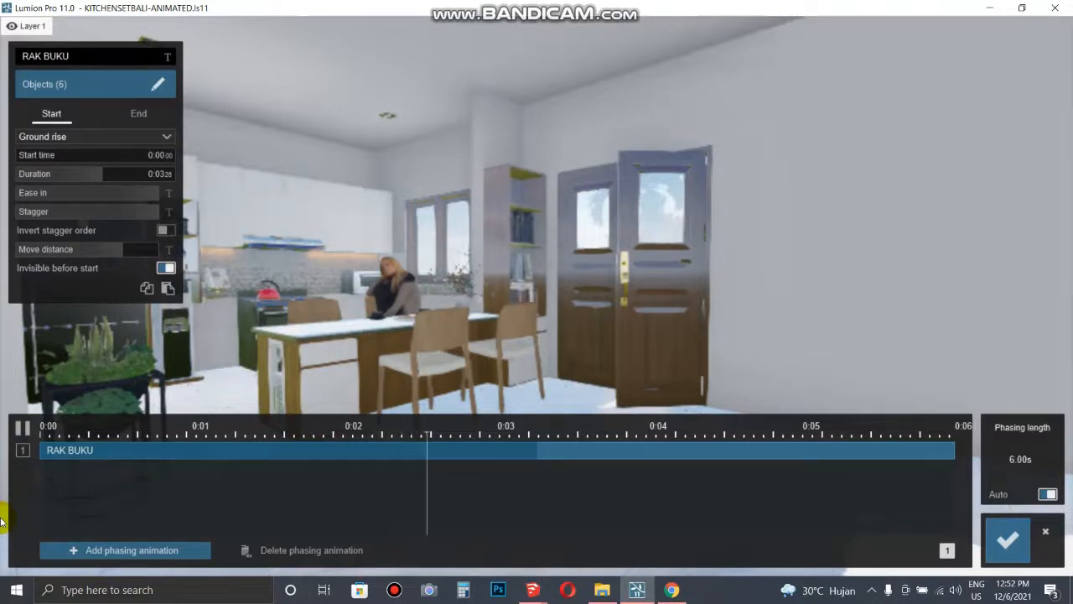
Reduce RAK BUKU's move distance to near its minimum and remove the lower kitchen cabinets from its objects
left_click_drag(109, 249, 23, 263)
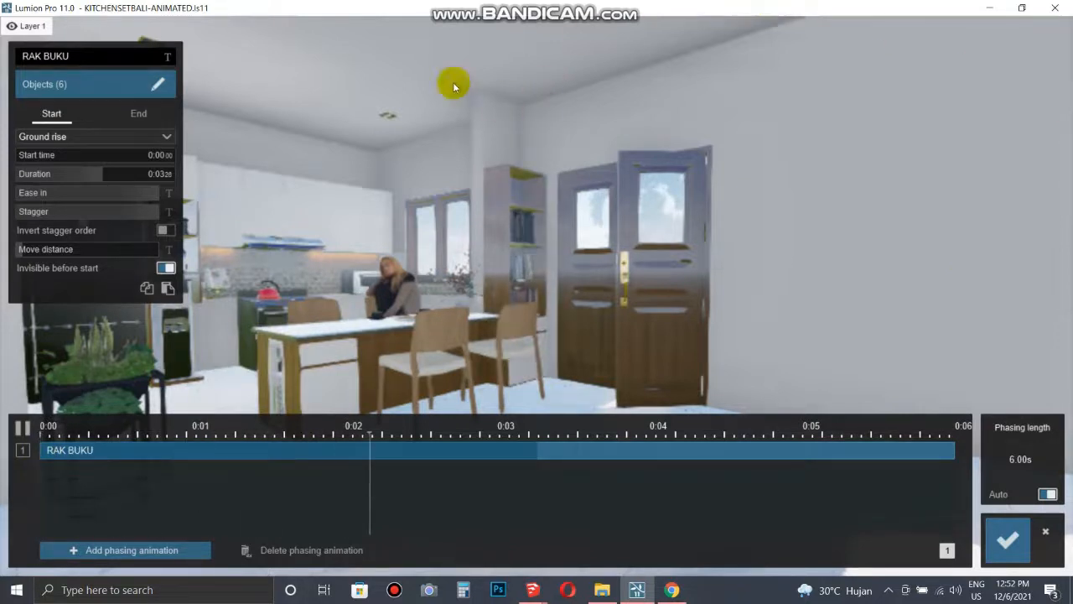
left_click(144, 90)
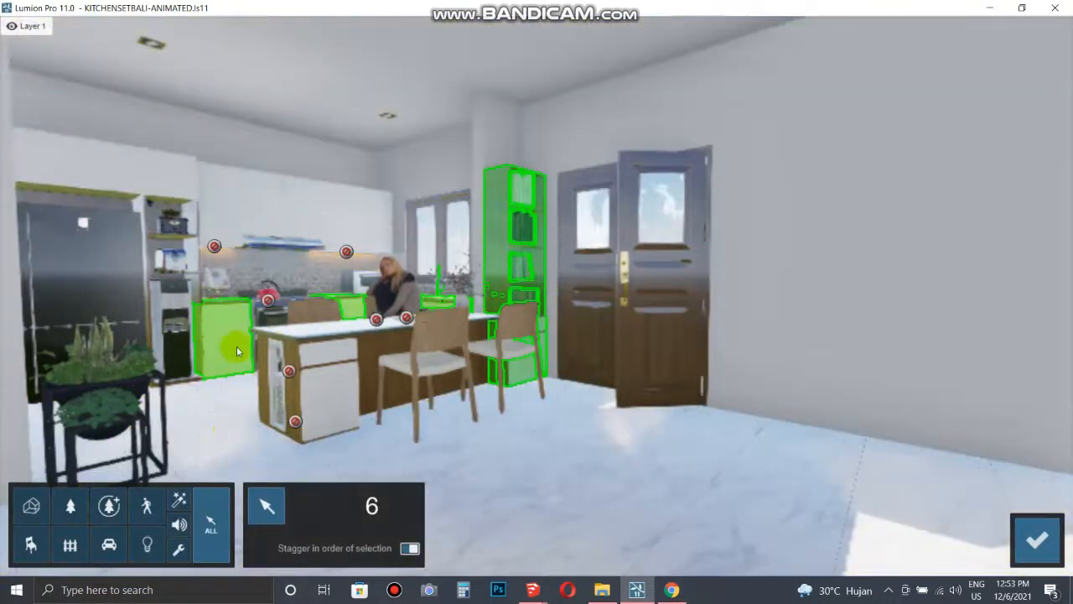
left_click(236, 350)
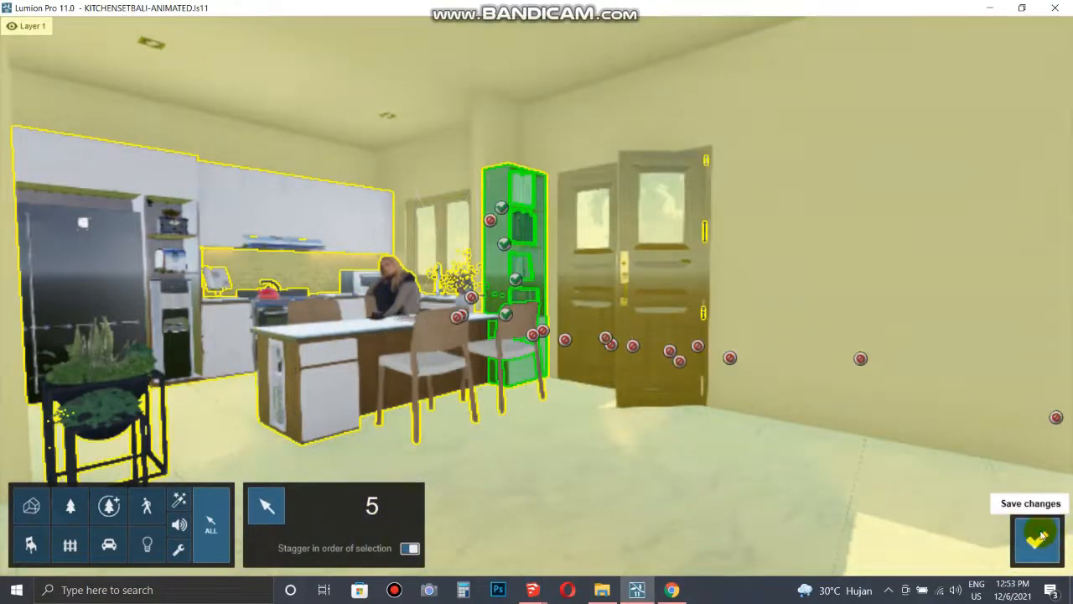
left_click(1036, 535)
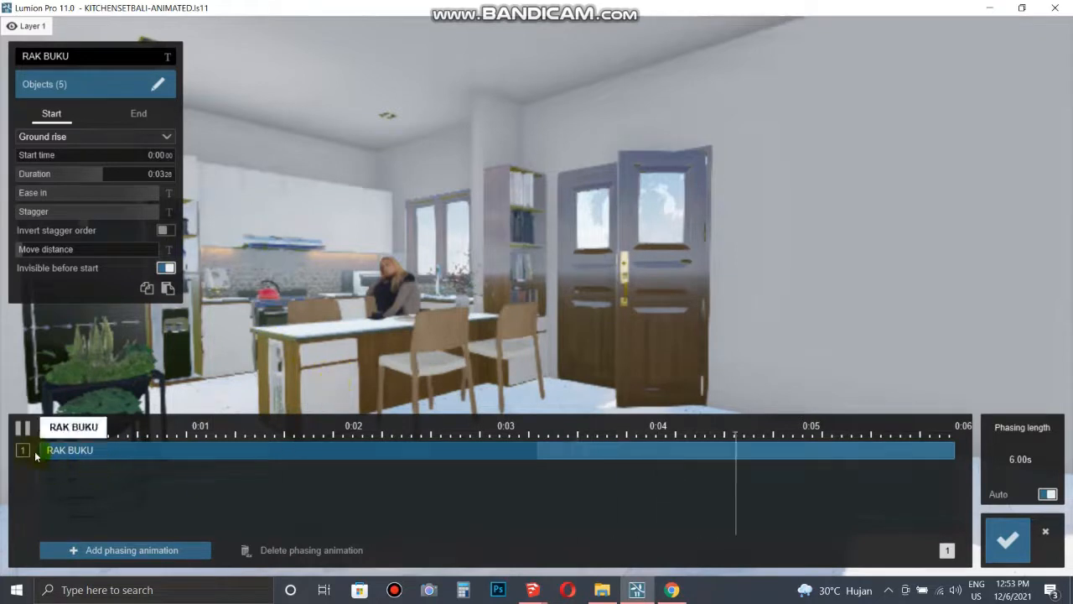
Add a second phasing animation and name it MEJA ISLAND
left_click(139, 558)
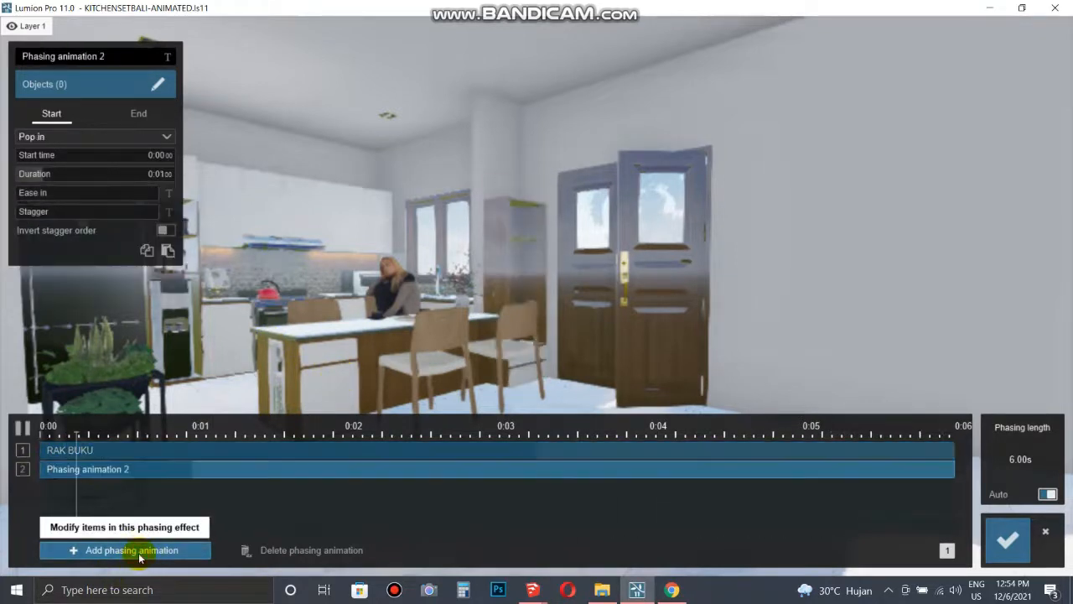
left_click(168, 56)
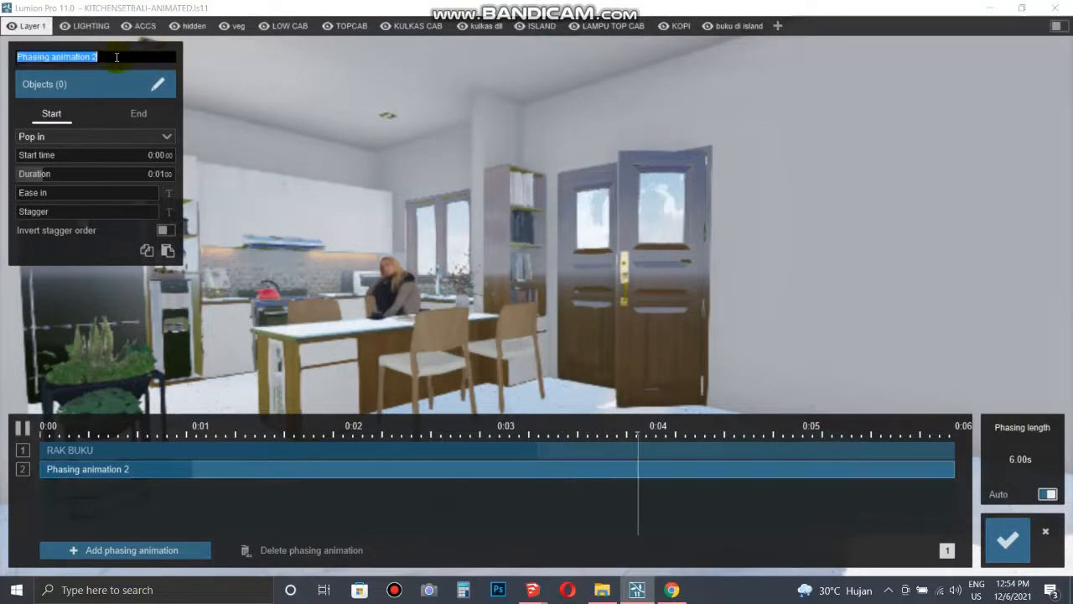
type("MEJA")
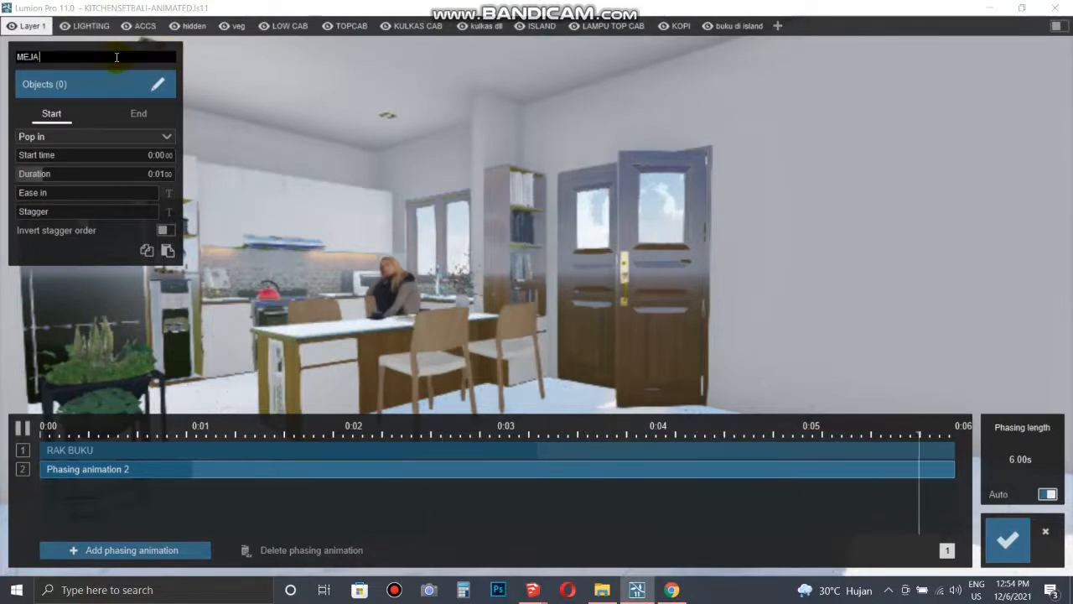
type(" ISLAND")
key("Return")
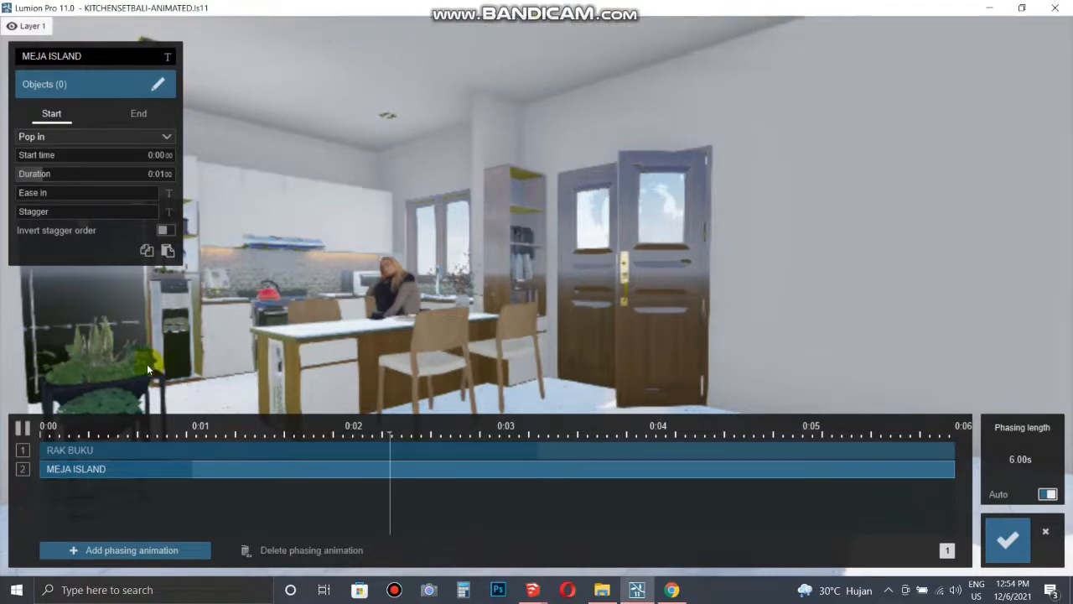
Set the RAK BUKU duration to 0:03.07, and make MEJA ISLAND start at about 0:03.06 with a duration of 0:01.65
left_click(139, 449)
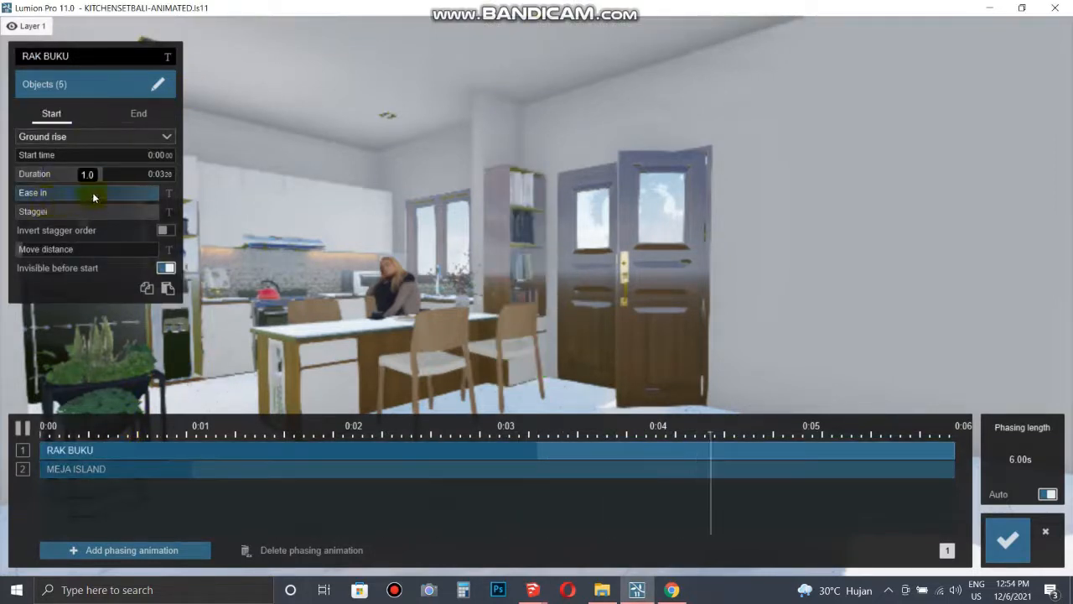
left_click_drag(100, 174, 85, 171)
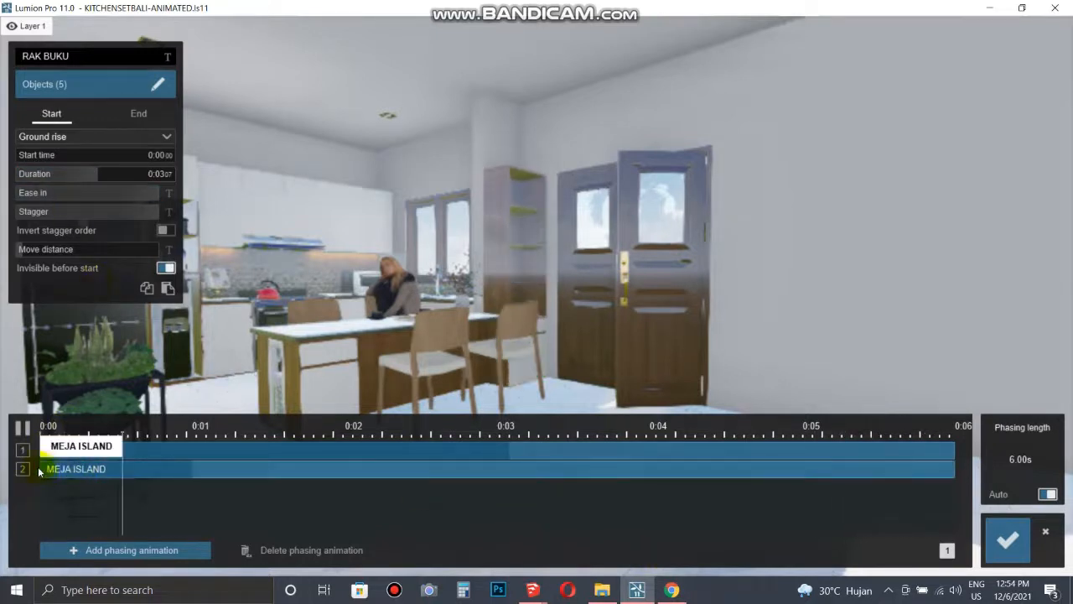
left_click_drag(83, 471, 509, 474)
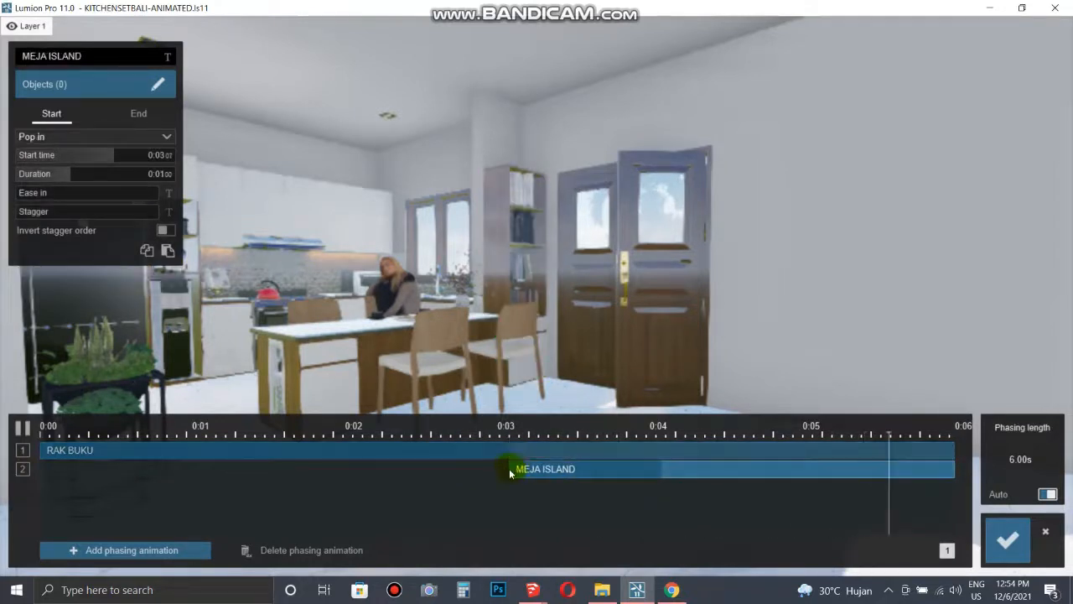
left_click_drag(120, 484, 35, 485)
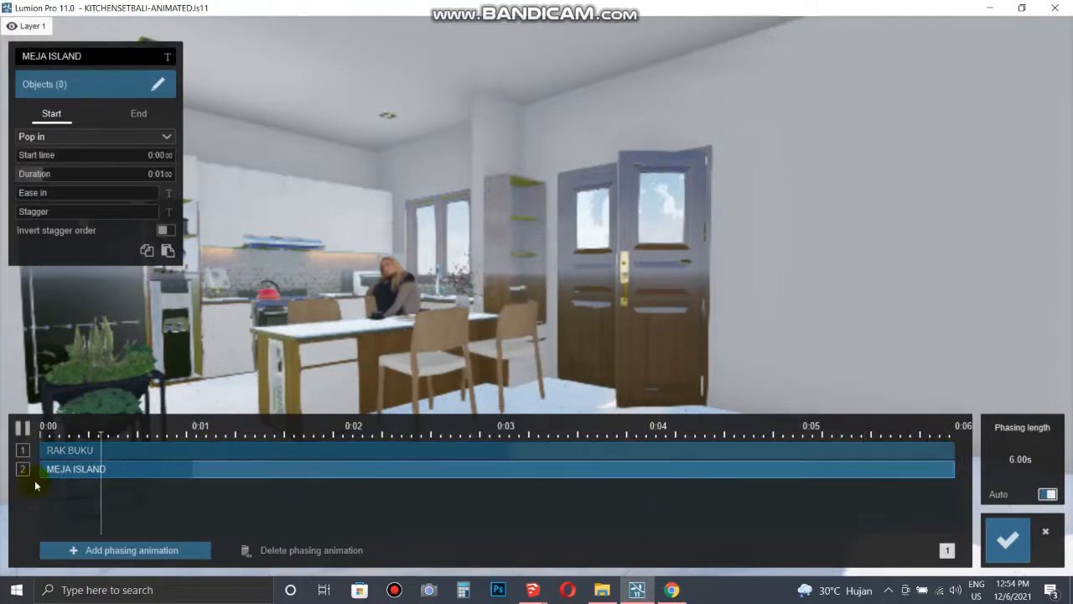
left_click_drag(27, 158, 114, 178)
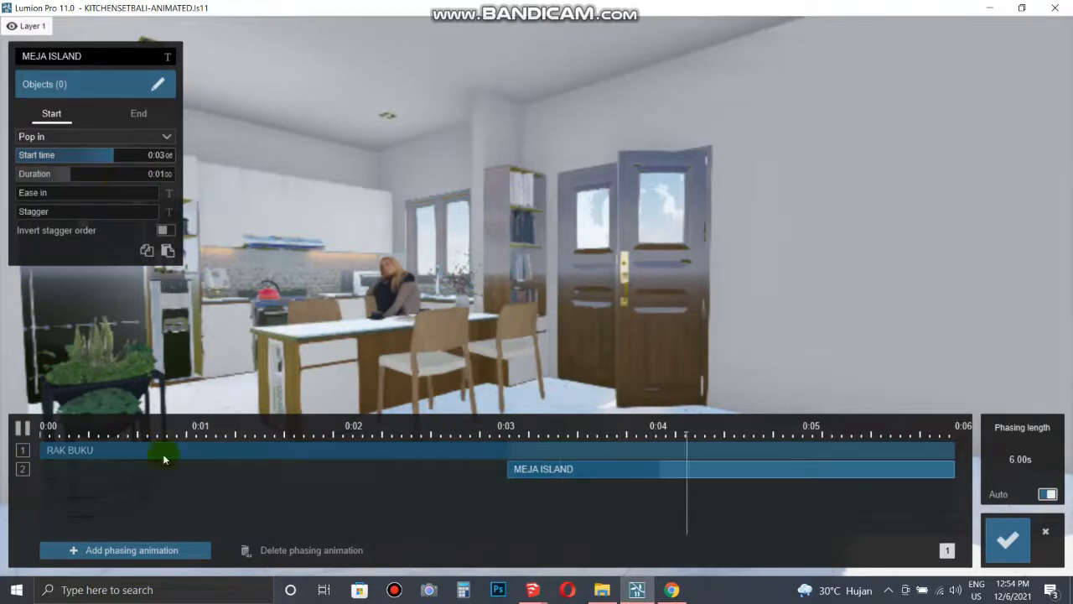
left_click_drag(71, 177, 106, 167)
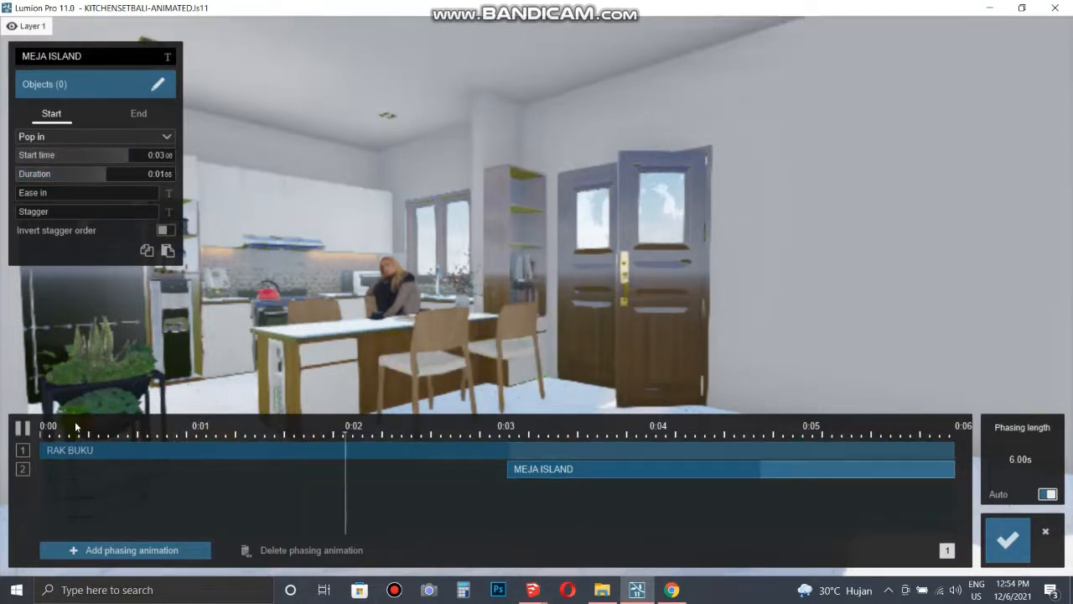
Add the kitchen island table and its chairs to the MEJA ISLAND objects and save the selection
left_click(166, 88)
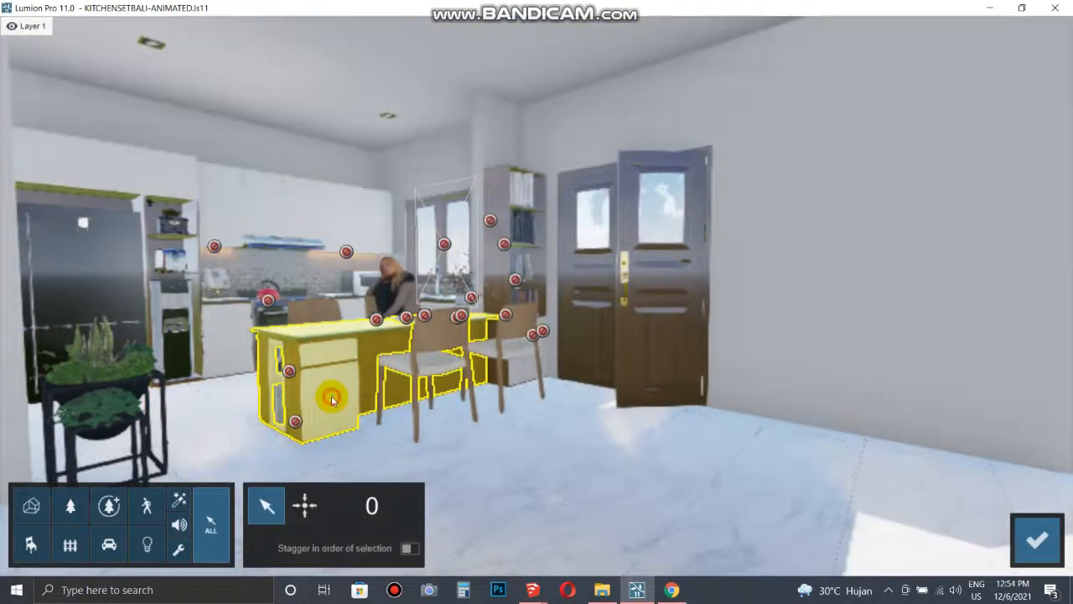
left_click(331, 396)
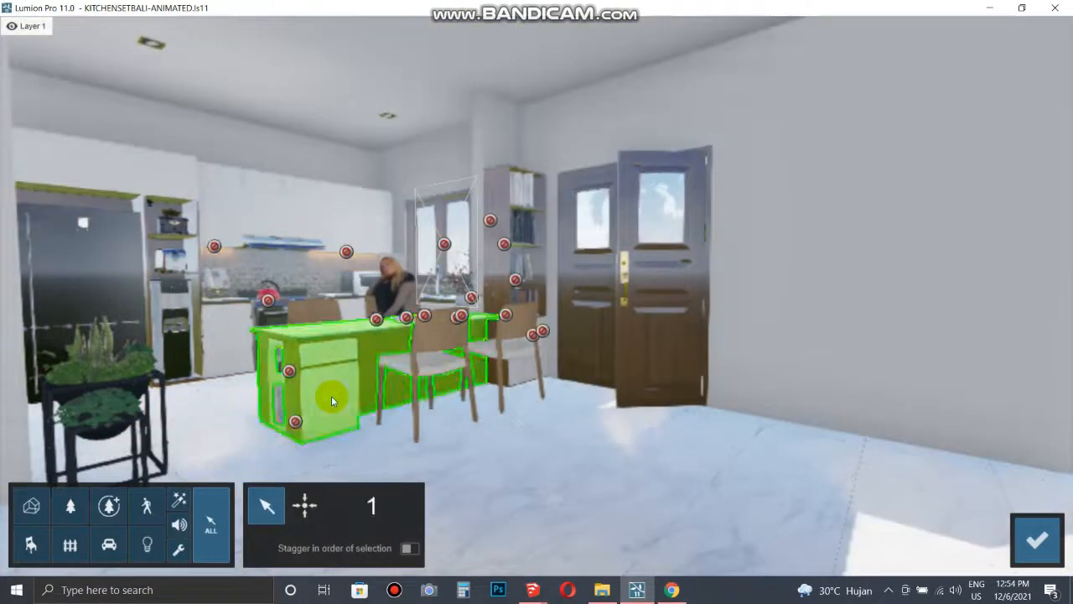
left_click(515, 351)
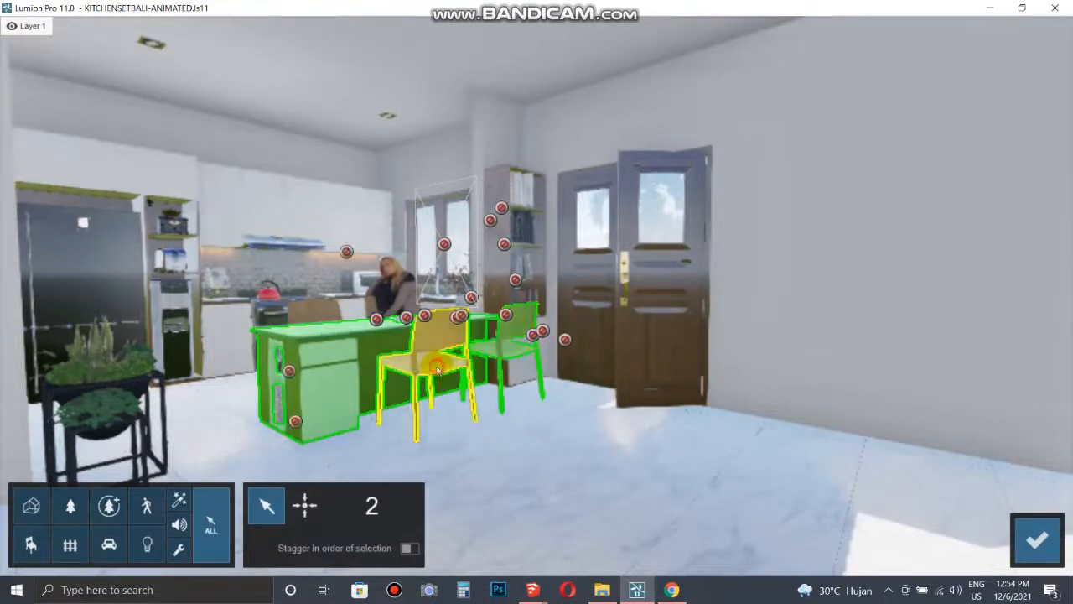
left_click(437, 369)
left_click(312, 308)
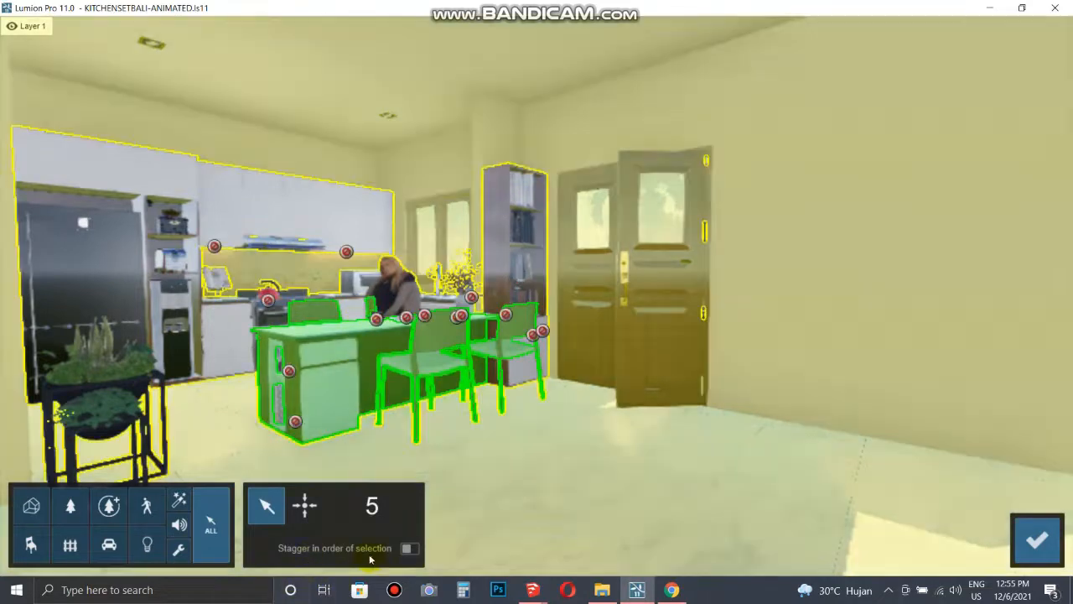
left_click(1036, 538)
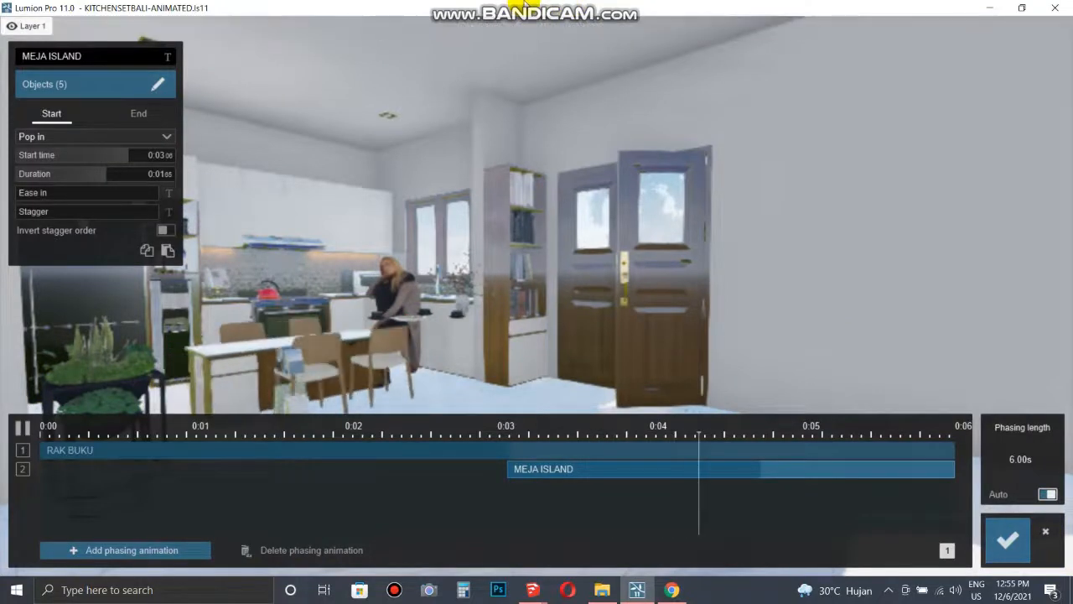
Set MEJA ISLAND's ease in to 1.0 and give it a Sky drop start effect with a minimal move distance
mouse_move(527, 5)
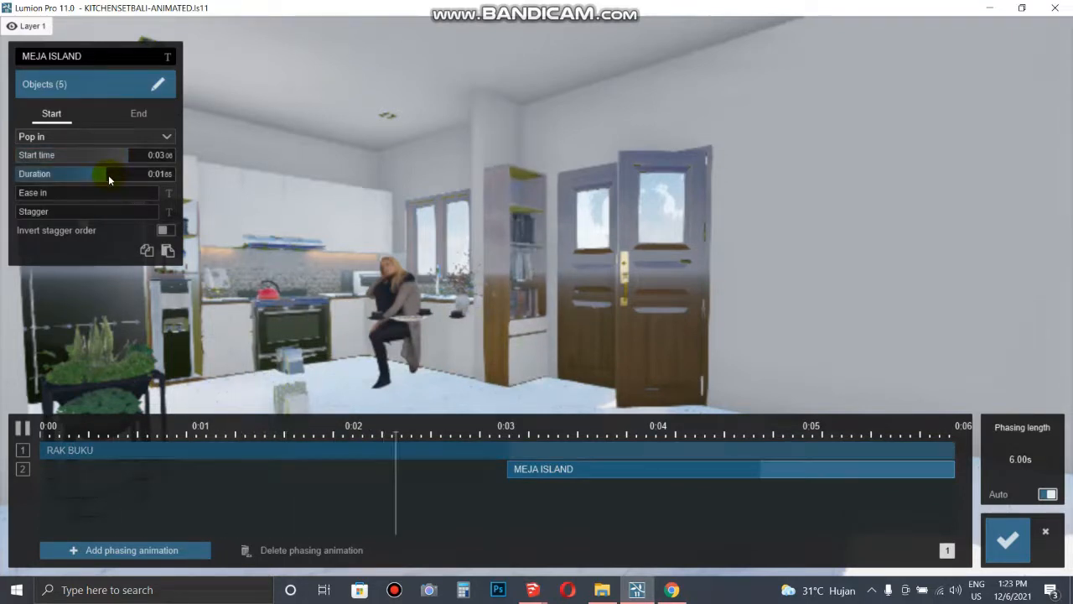
left_click_drag(50, 195, 186, 201)
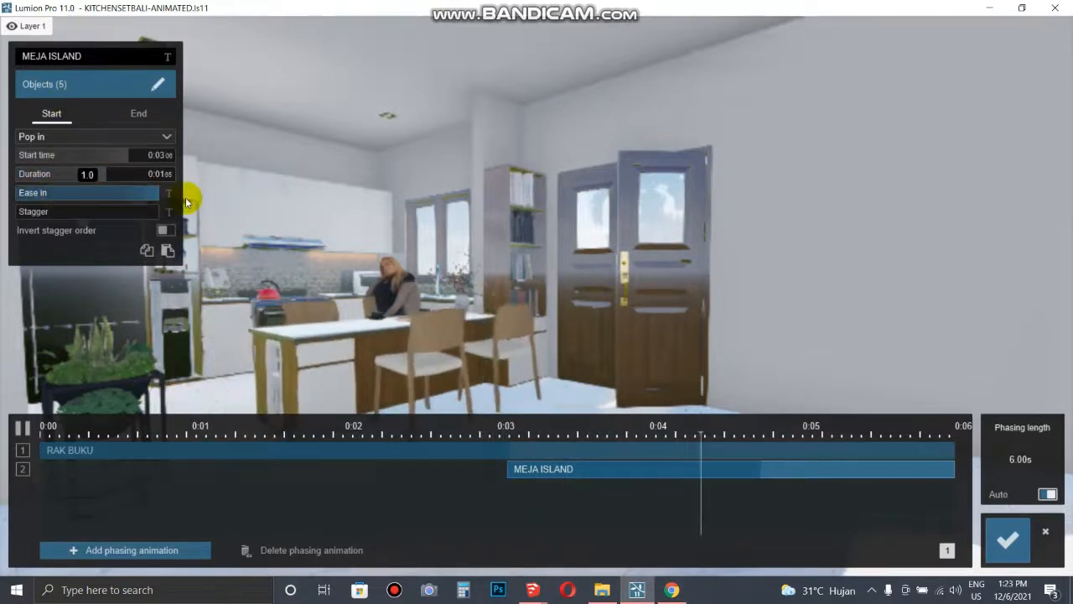
left_click(46, 137)
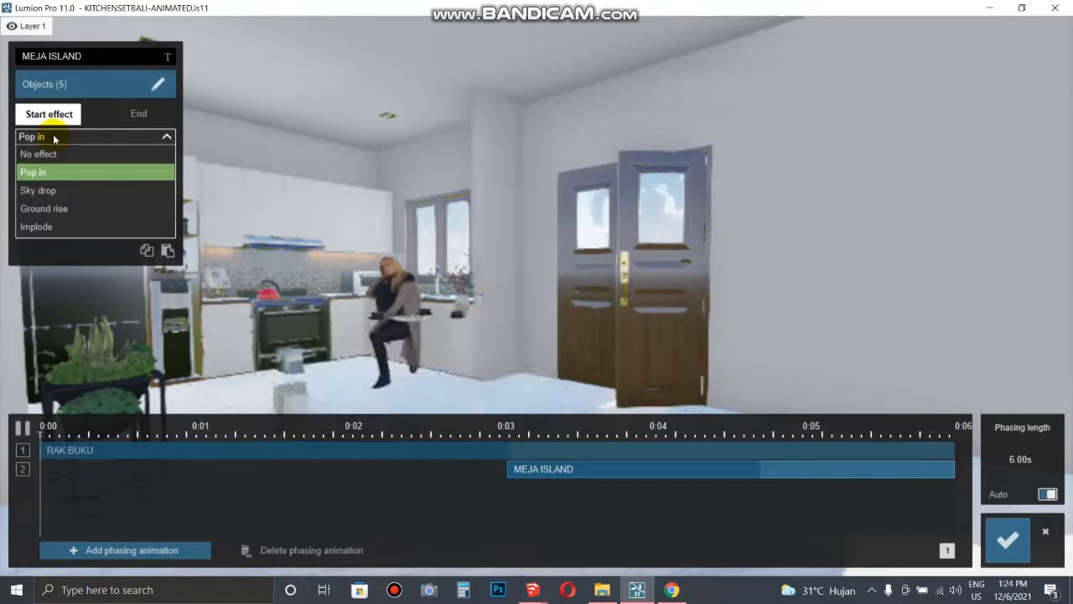
left_click(46, 194)
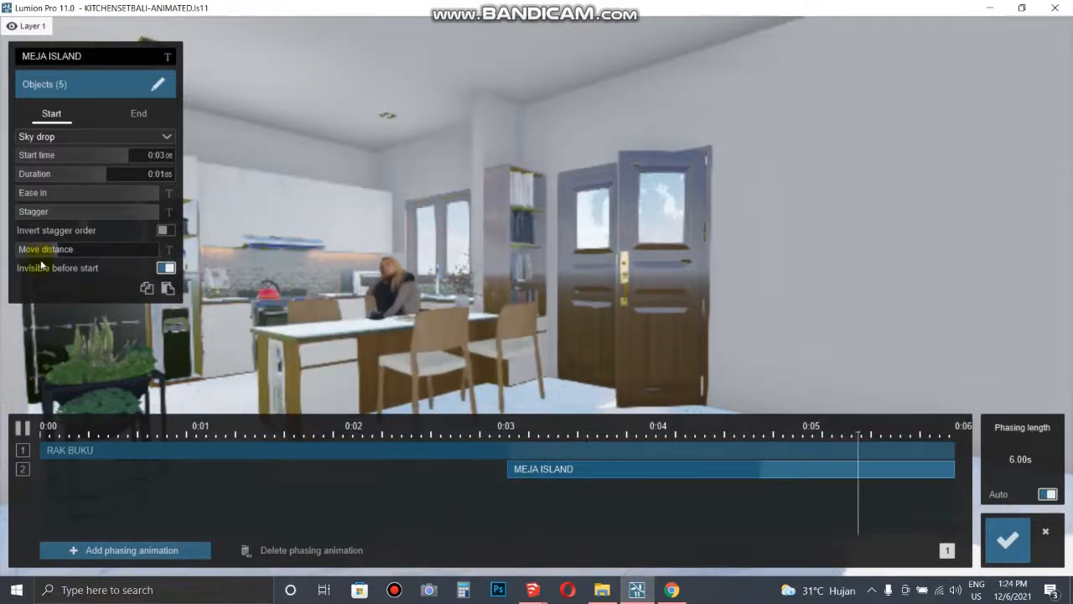
left_click_drag(55, 254, 23, 272)
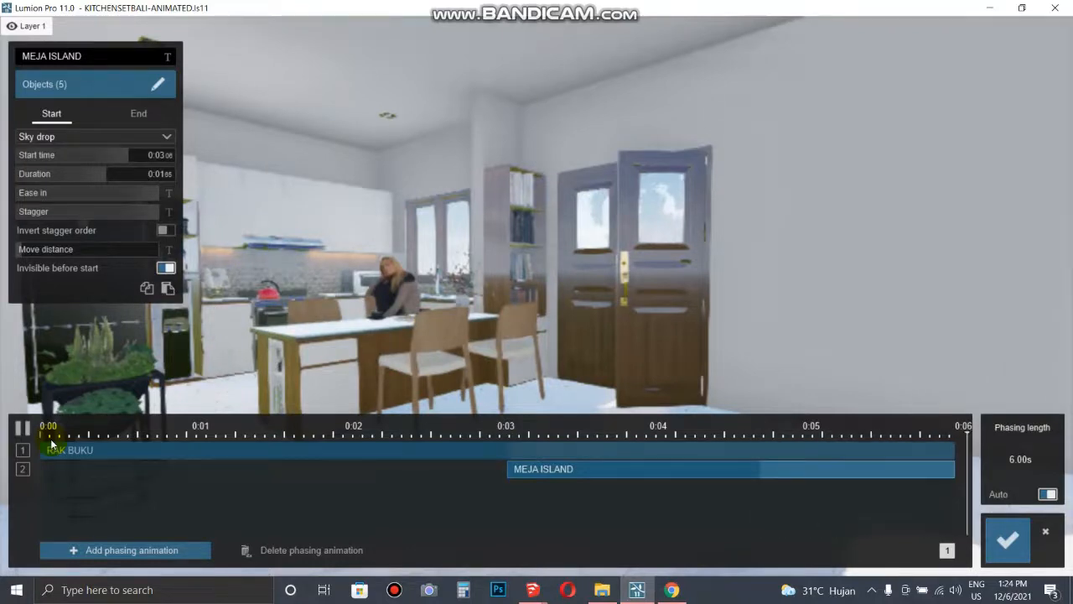
Add the seated woman to the MEJA ISLAND objects, set its duration to 0:02.23, and save the phasing effect
left_click(161, 94)
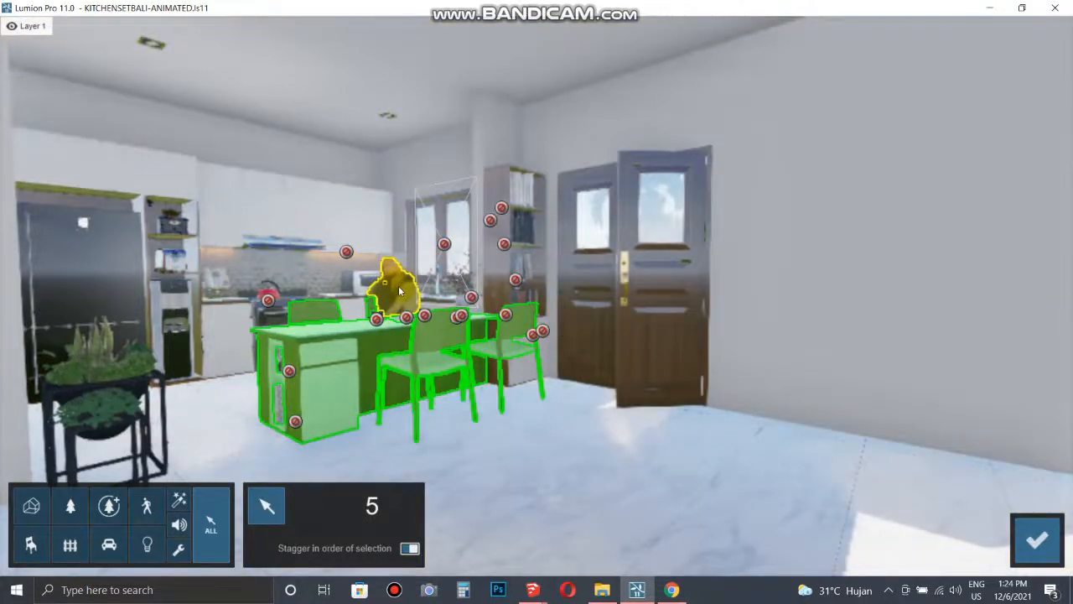
left_click(399, 289)
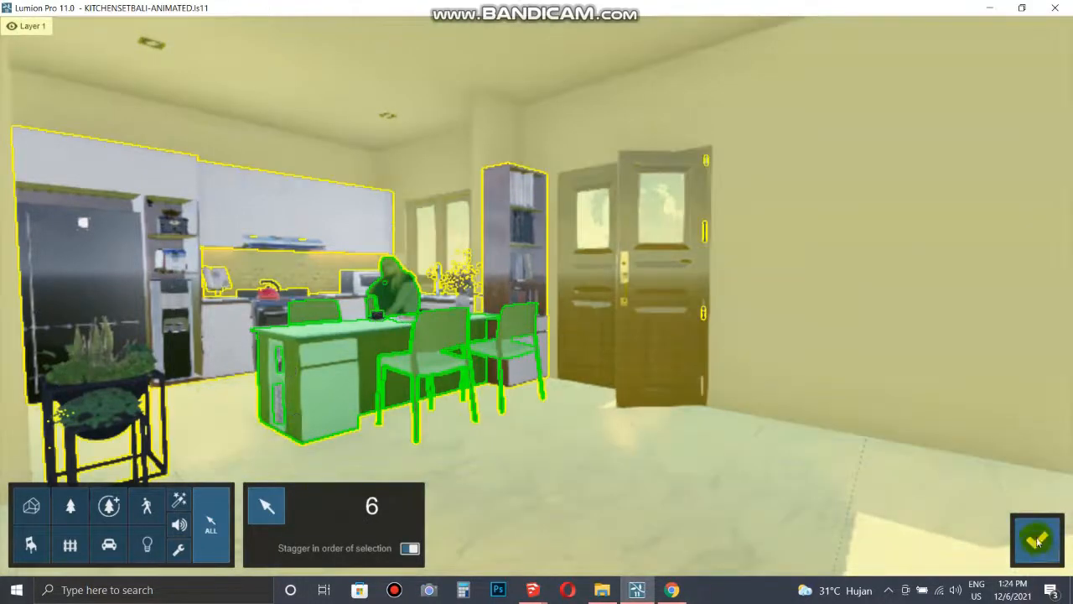
left_click(1038, 540)
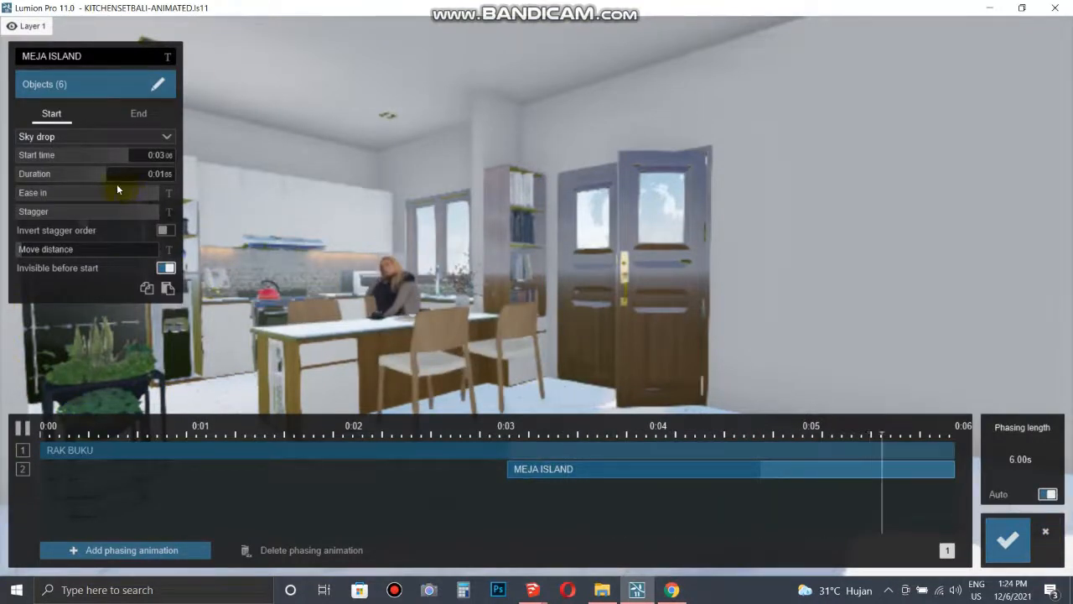
left_click_drag(113, 177, 134, 177)
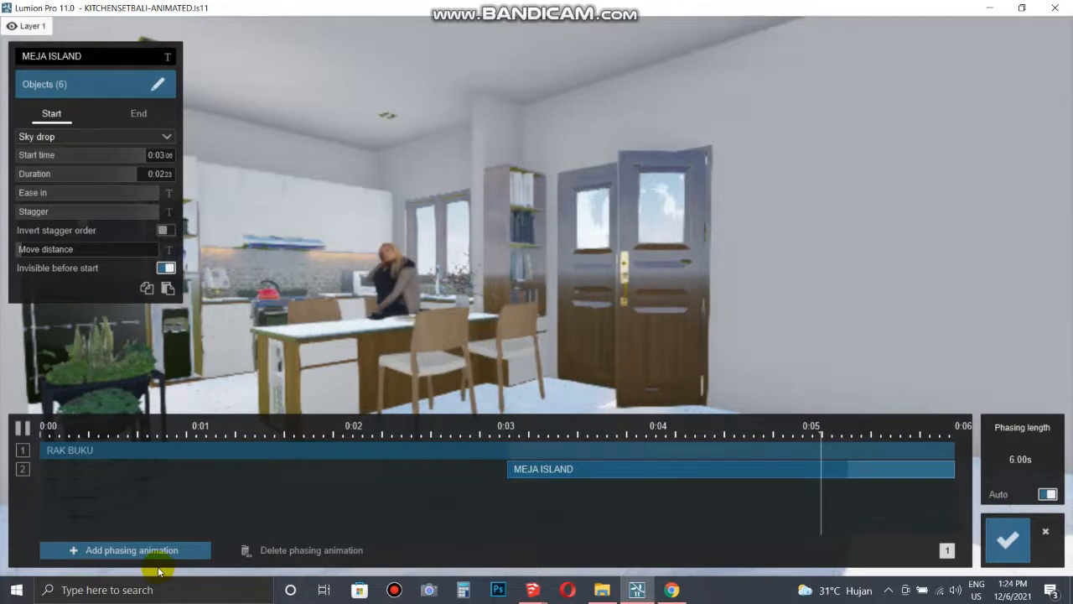
left_click(1009, 545)
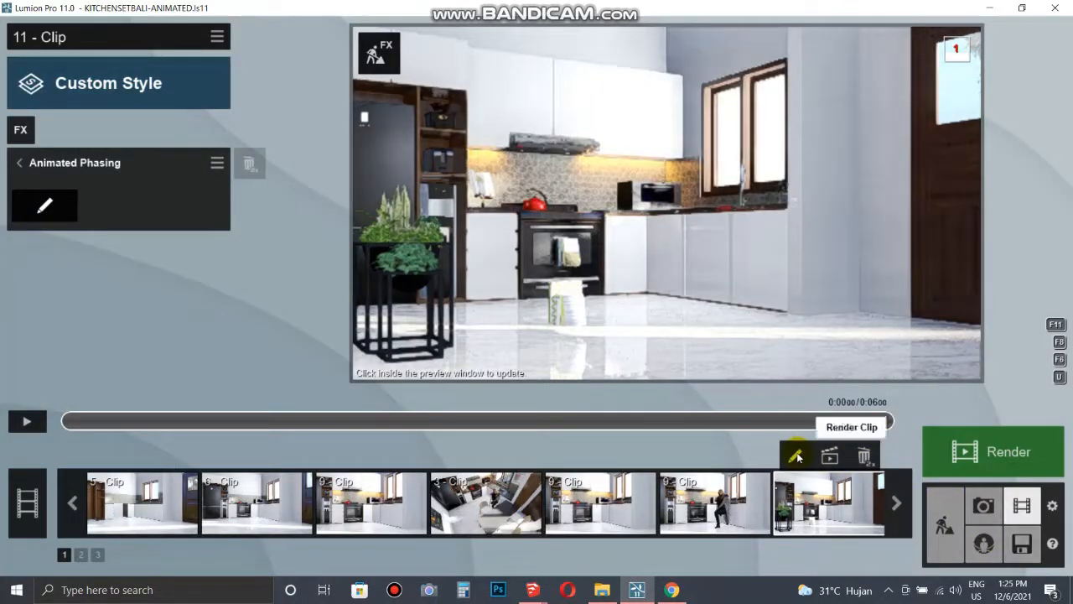
Open the kitchen clip for editing, check its clip length, and save the clip
left_click(796, 456)
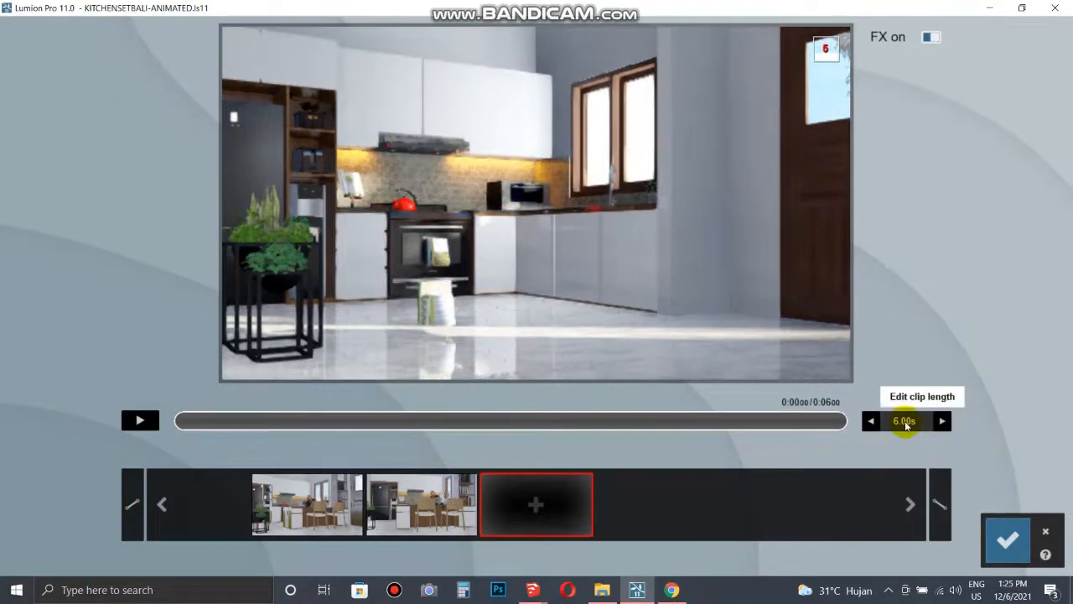
left_click(905, 424)
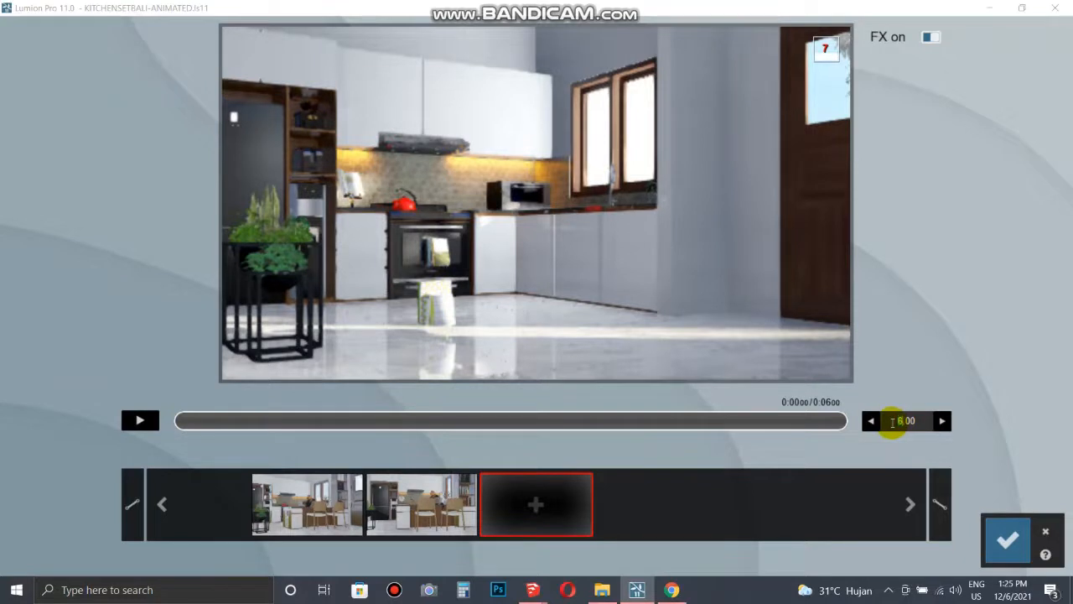
left_click(1007, 541)
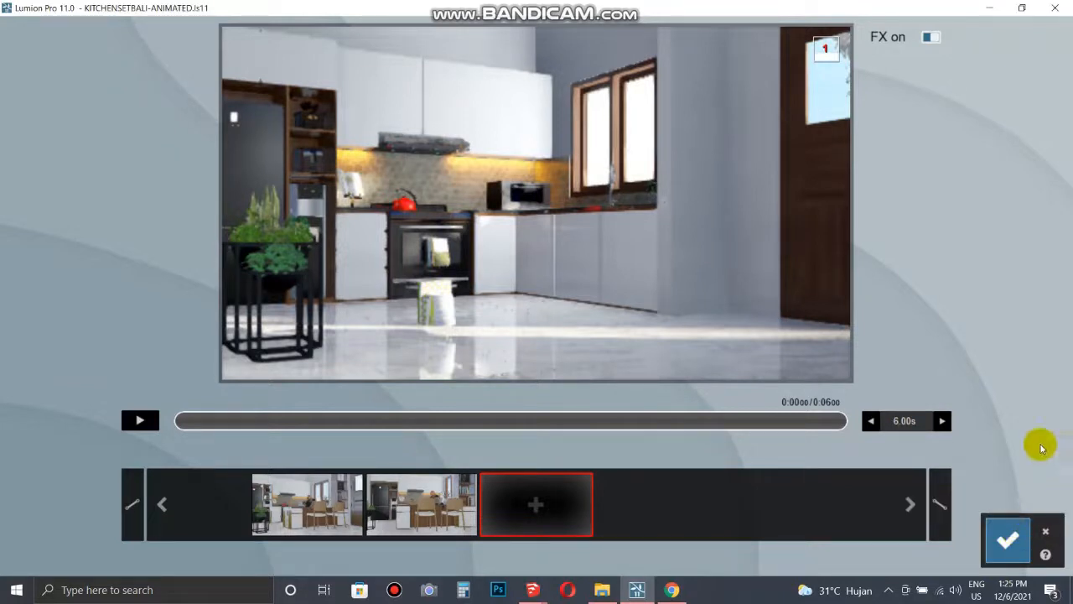
left_click(1002, 542)
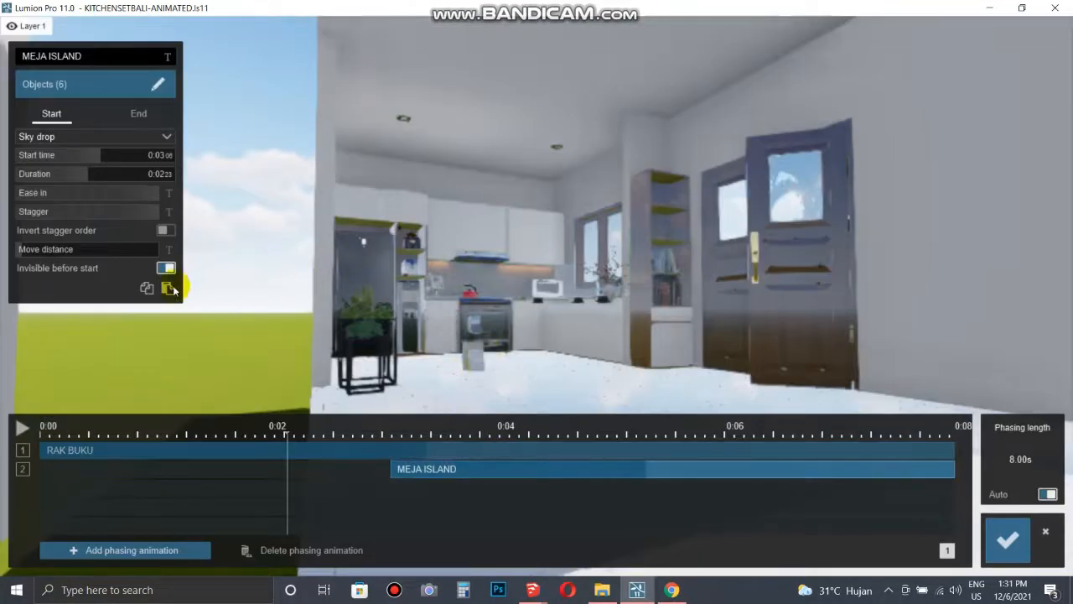
Add the flower vase, cups, and food plate on the island table to the MEJA ISLAND objects
left_click(159, 87)
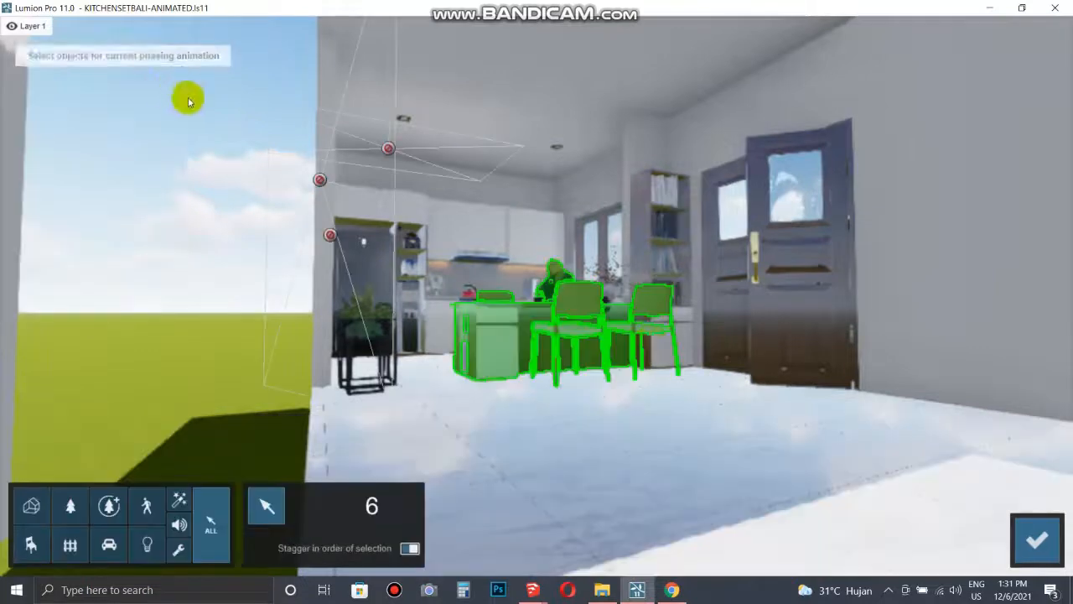
scroll(567, 341, "down", 5)
key("q")
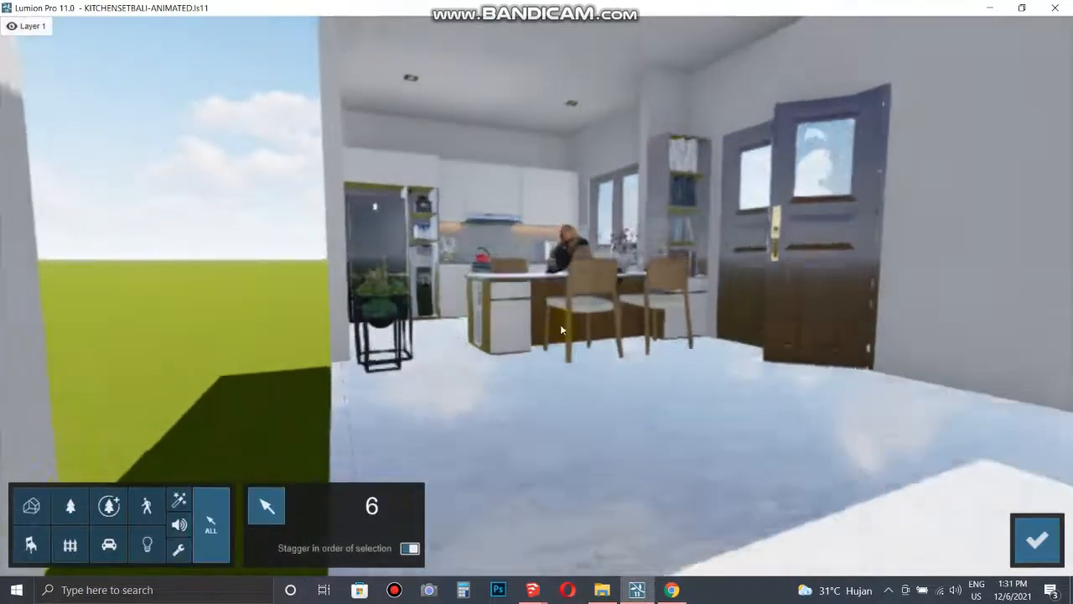
right_click_drag(565, 338, 520, 323)
key("w")
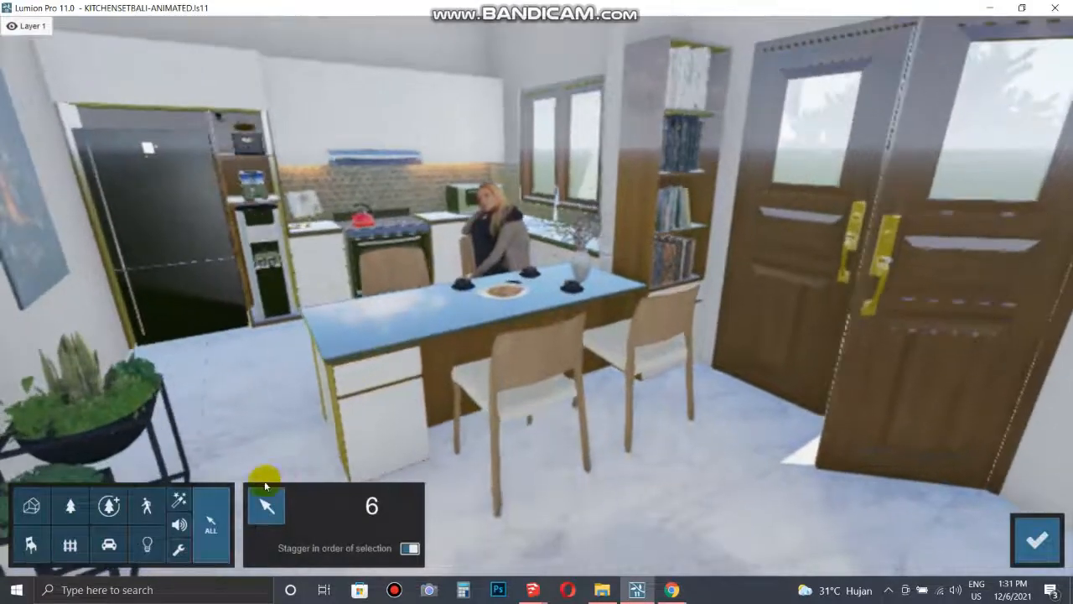
left_click(483, 309)
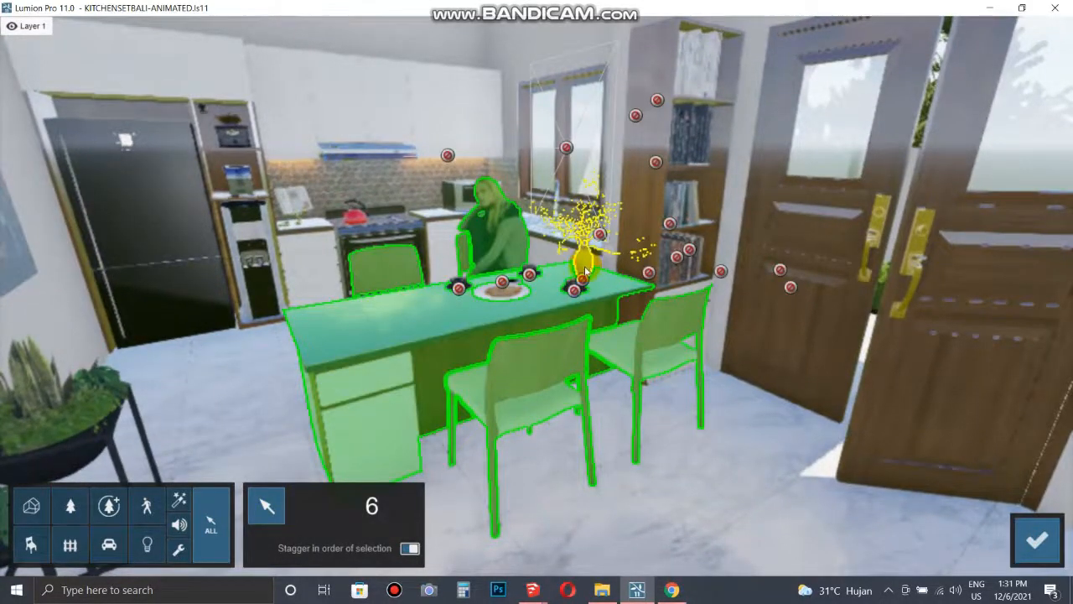
left_click(585, 267, "ctrl")
left_click(551, 283, "ctrl")
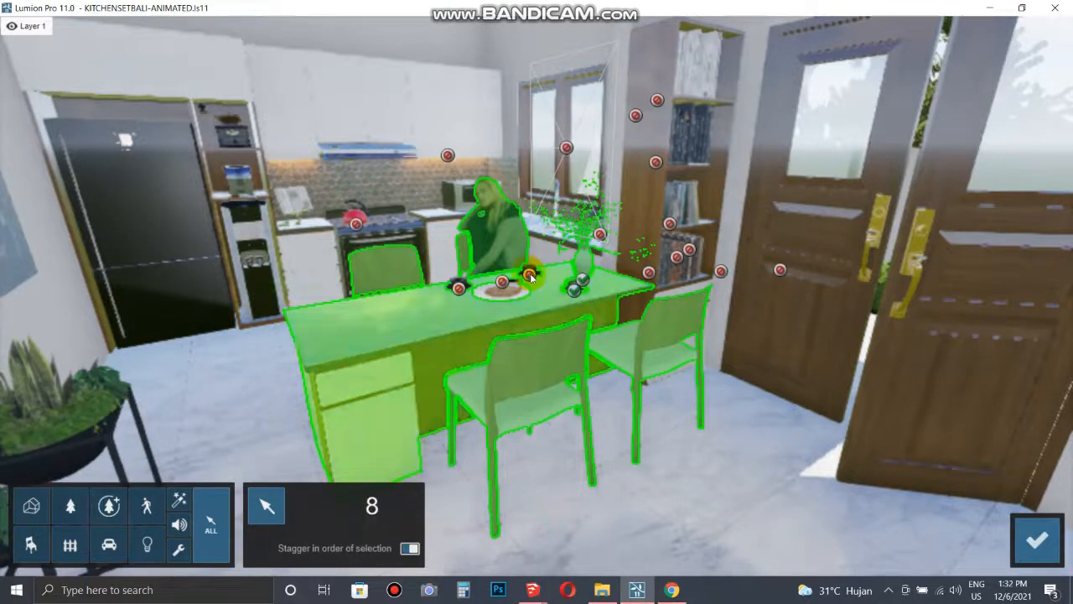
left_click(459, 289, "ctrl")
left_click(503, 288, "ctrl")
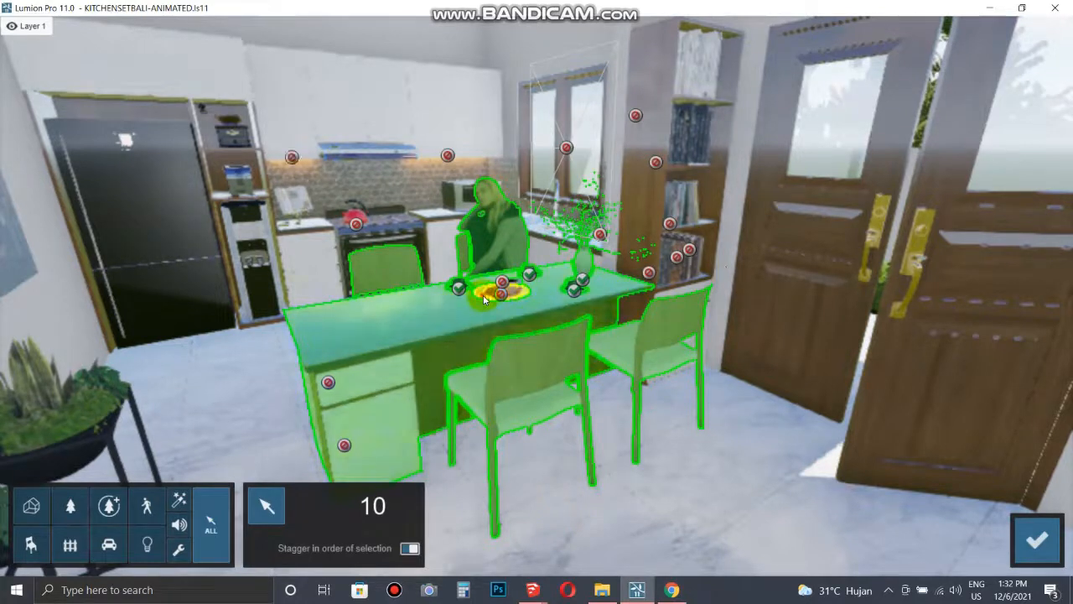
left_click(501, 288, "ctrl")
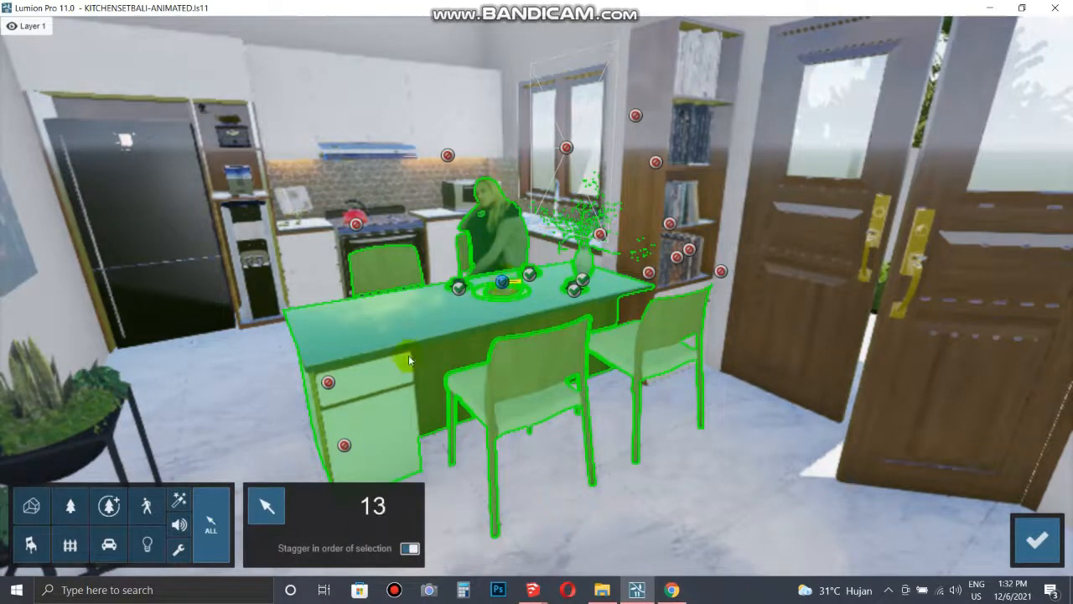
Add the two remaining items on the island's drawer and cabinet fronts to the MEJA ISLAND objects and save the selection
left_click(347, 442)
left_click(327, 384)
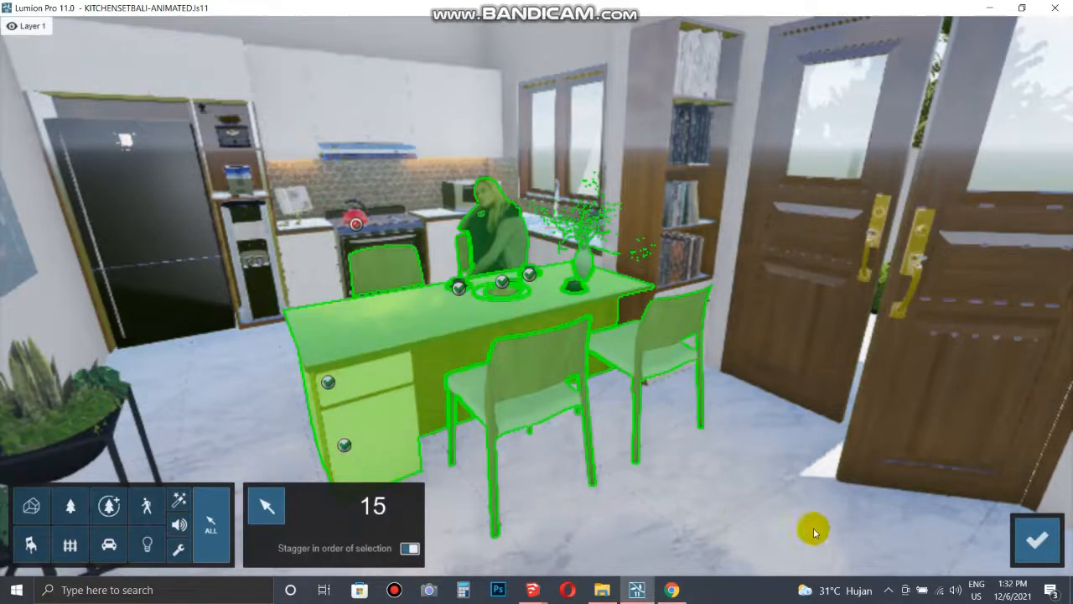
left_click(1036, 540)
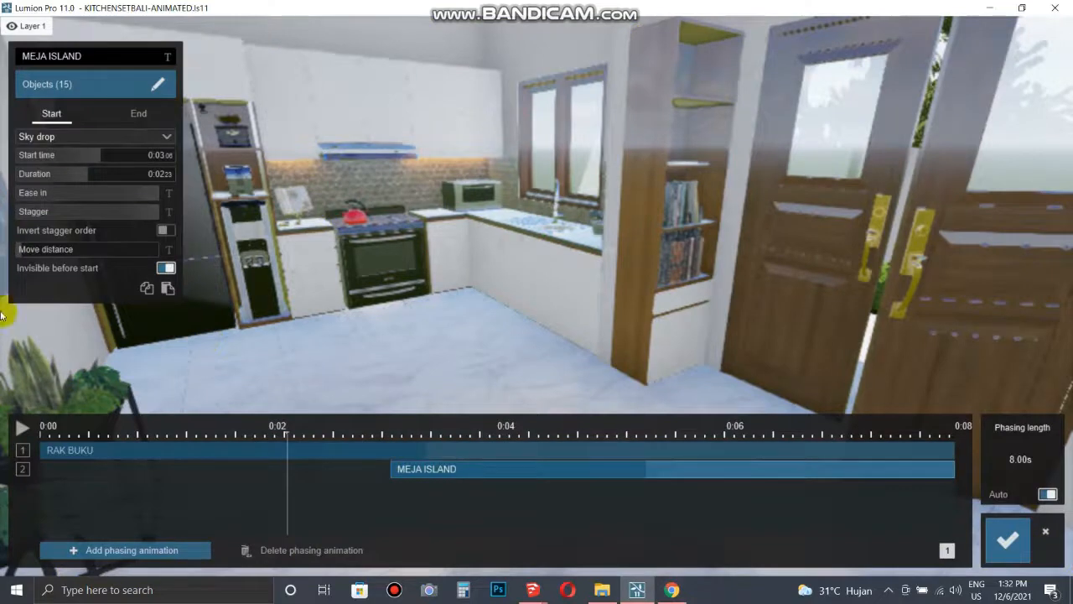
Preview the phasing animation and shorten the RAK BUKU duration to about 2.5 seconds
left_click(20, 428)
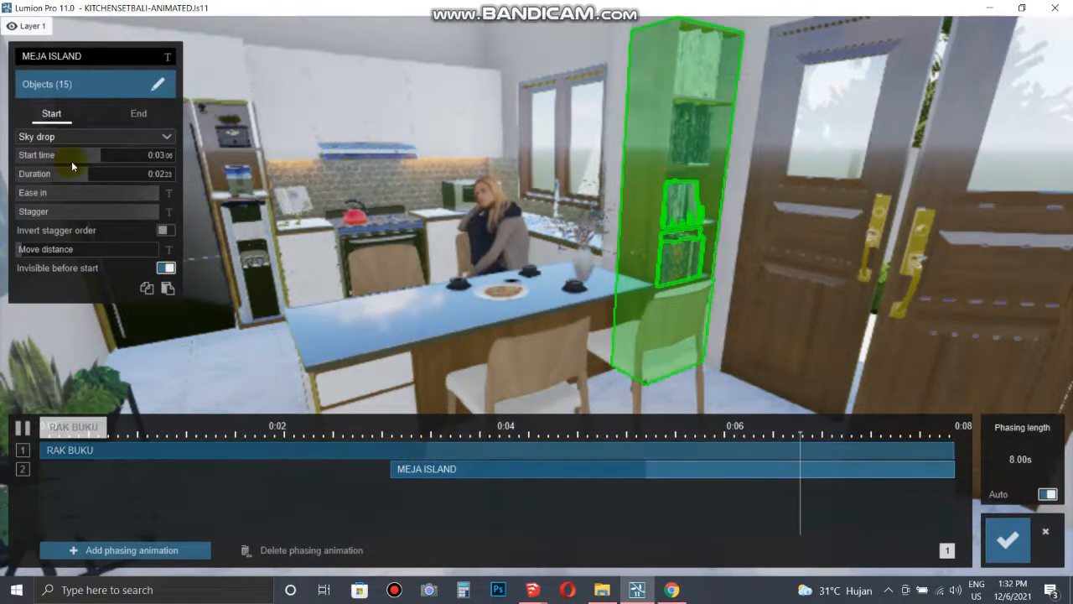
left_click(184, 450)
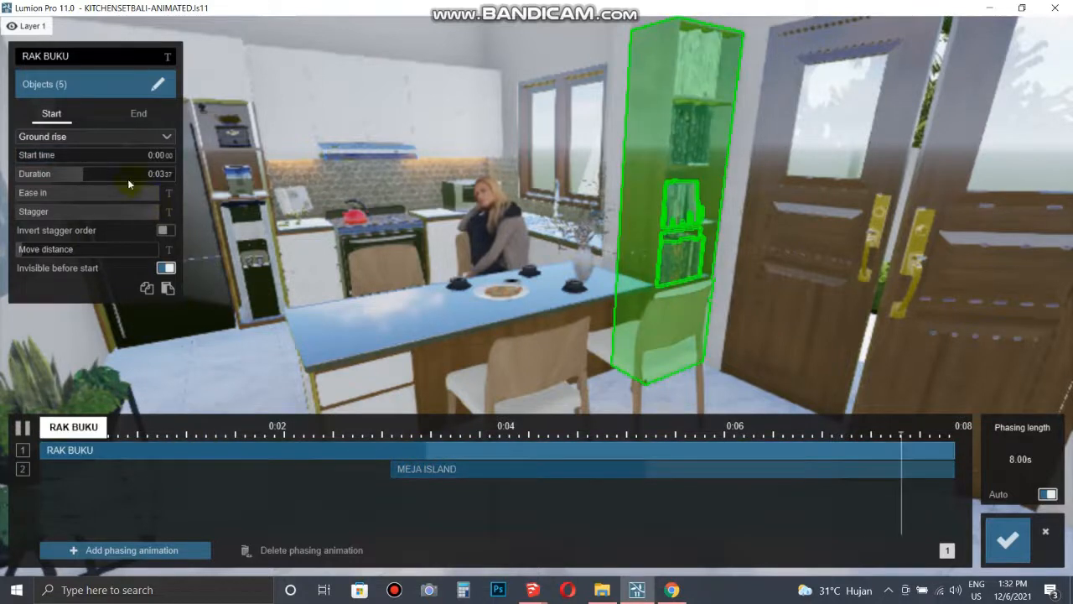
left_click_drag(79, 176, 73, 178)
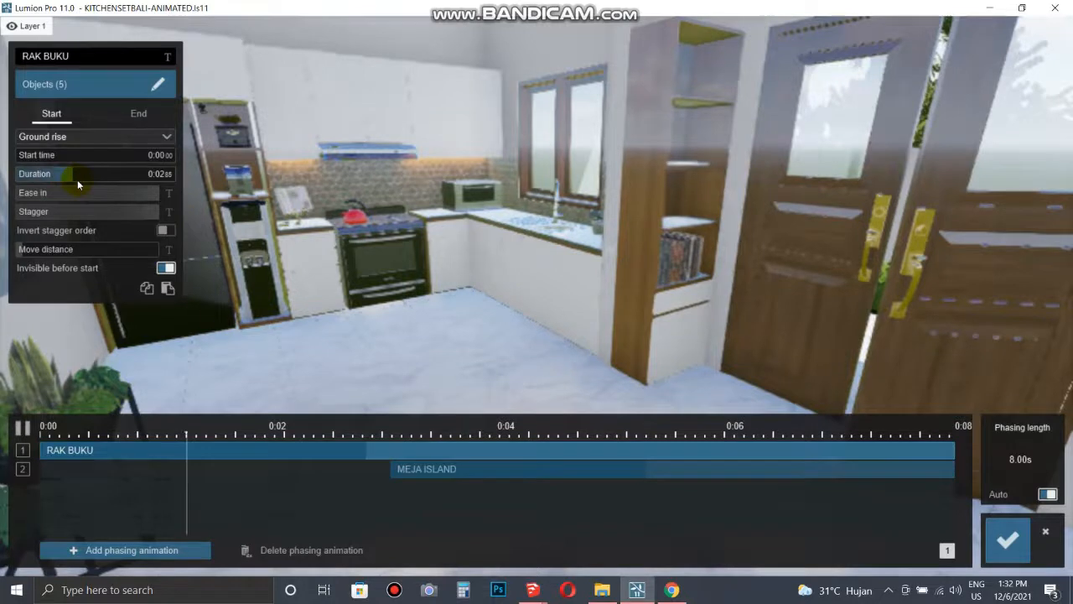
Set MEJA ISLAND's start time to 0:02.52, at the end of RAK BUKU's effect, and its duration to 0:04.37
left_click(397, 477)
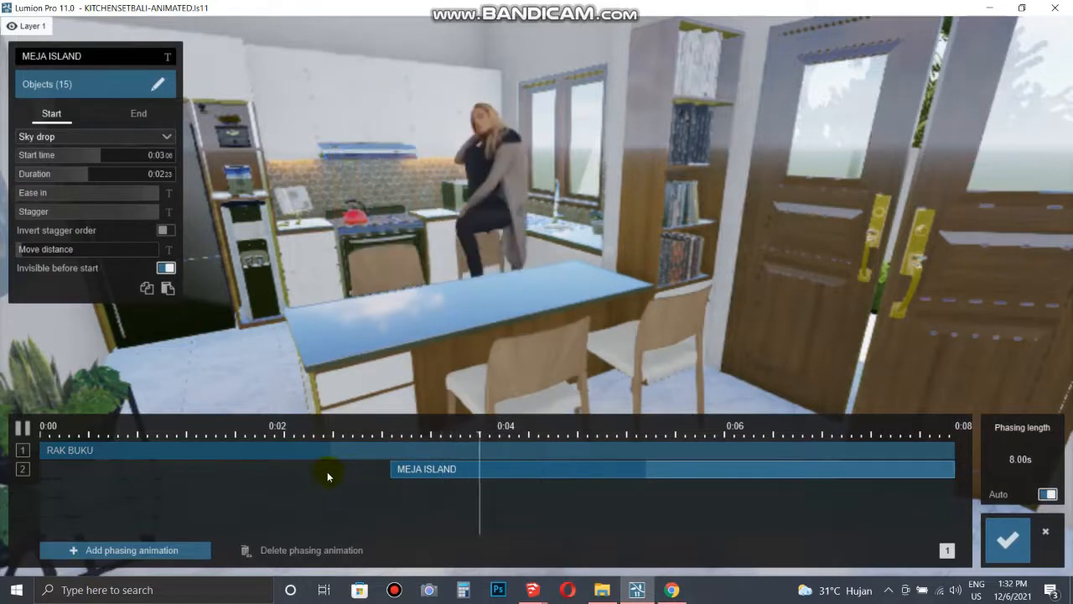
left_click_drag(408, 472, 340, 467)
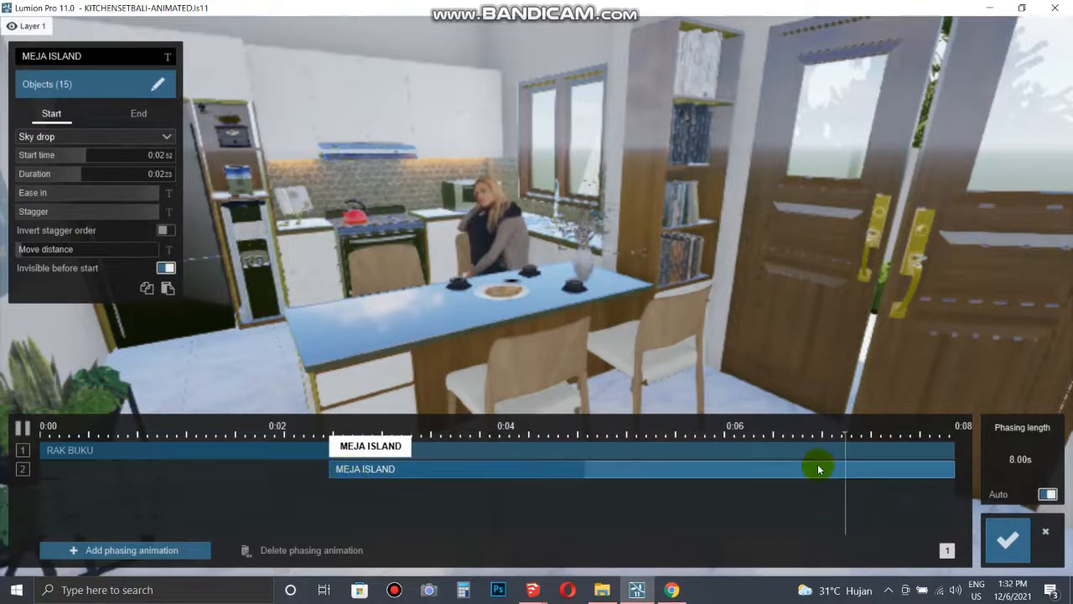
left_click_drag(115, 179, 144, 193)
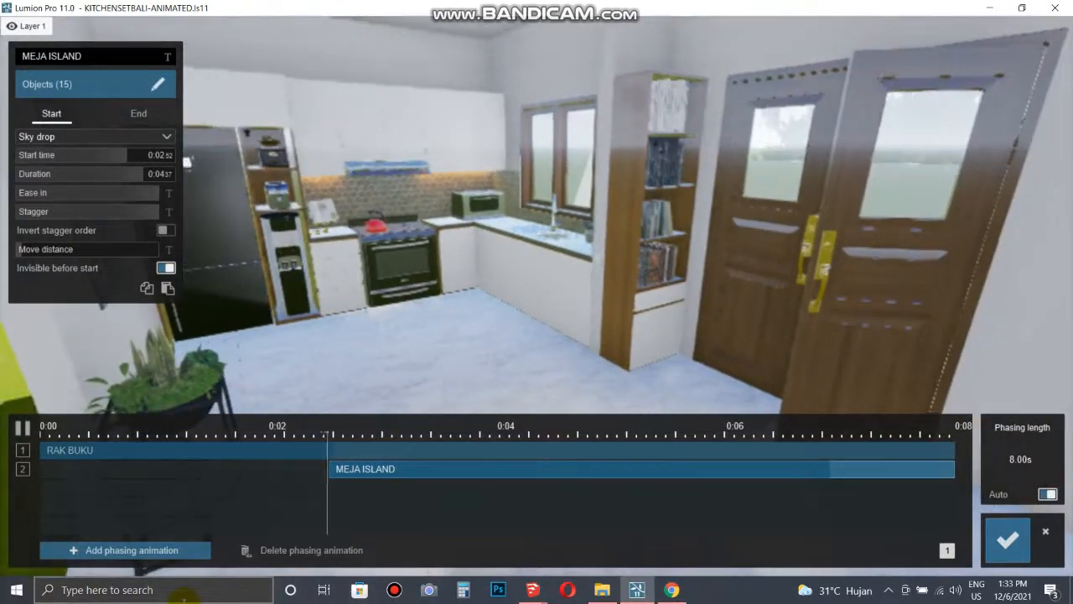
Add a third phasing animation named PLANTER and set it to start at about 6.9 seconds
left_click(132, 552)
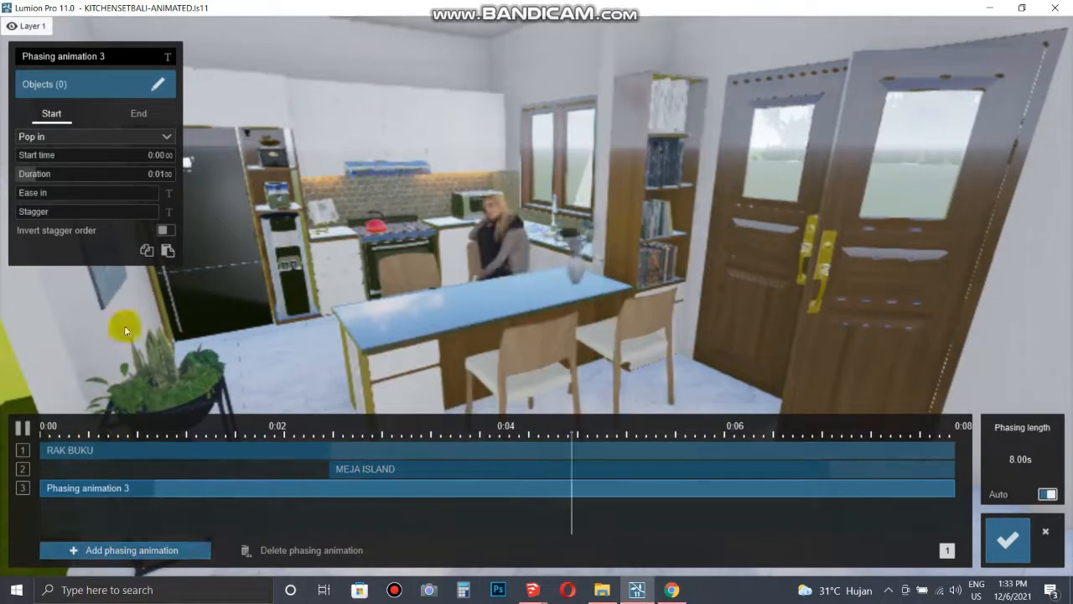
left_click(167, 59)
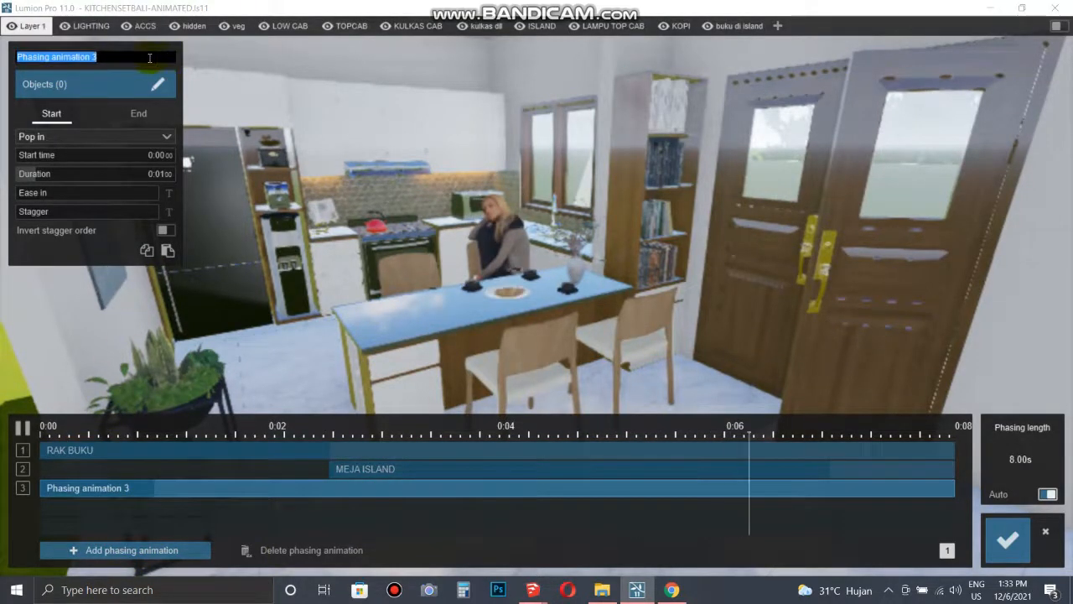
type("PLANTER")
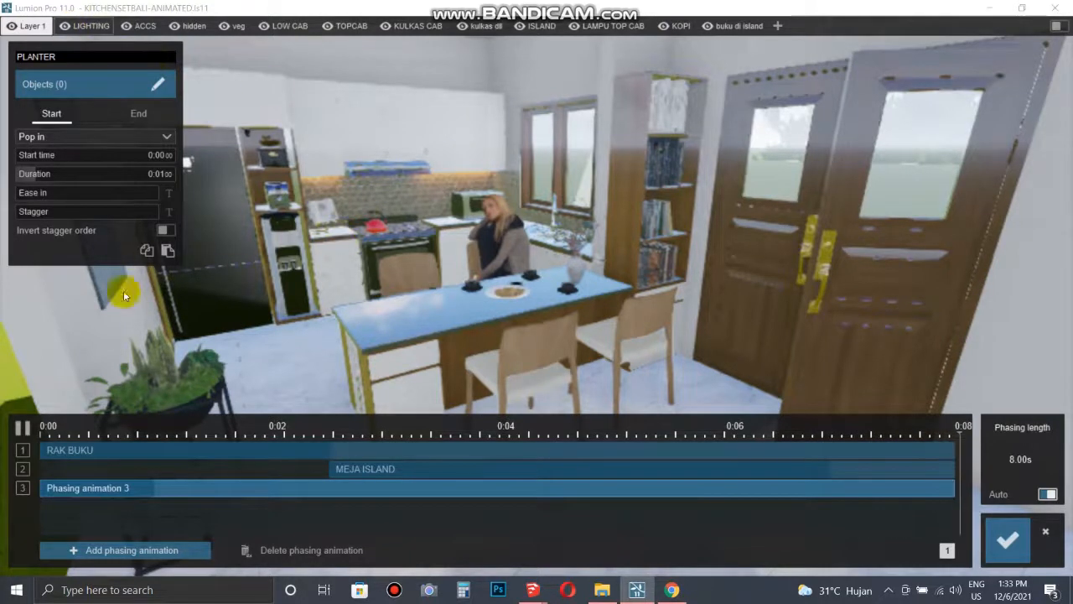
left_click(45, 490)
left_click_drag(45, 490, 923, 496)
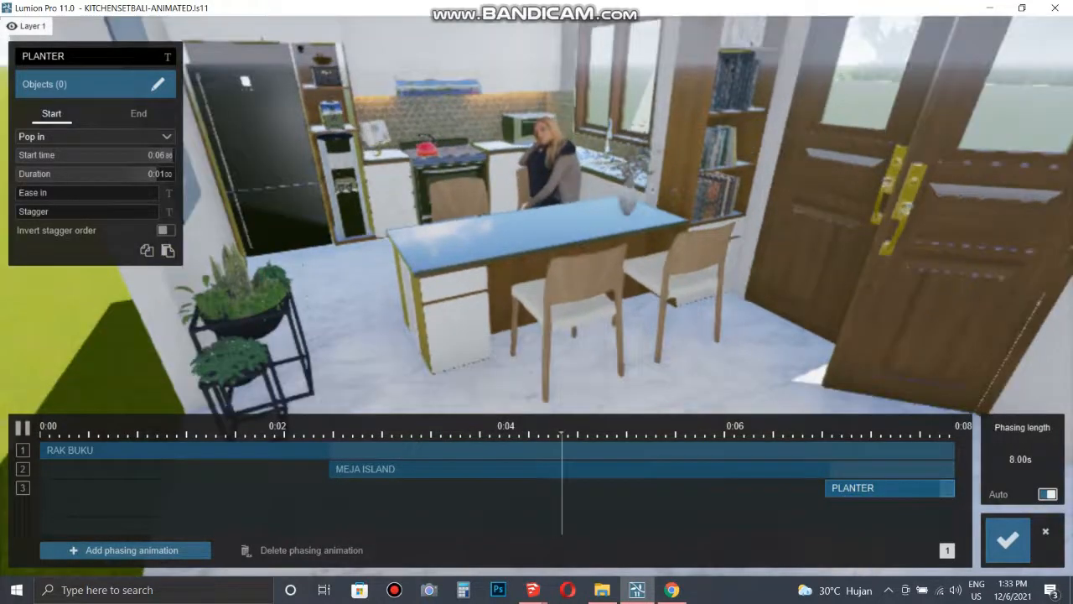
Assign the potted plants on black stands to the PLANTER animation and save the selection
left_click(158, 83)
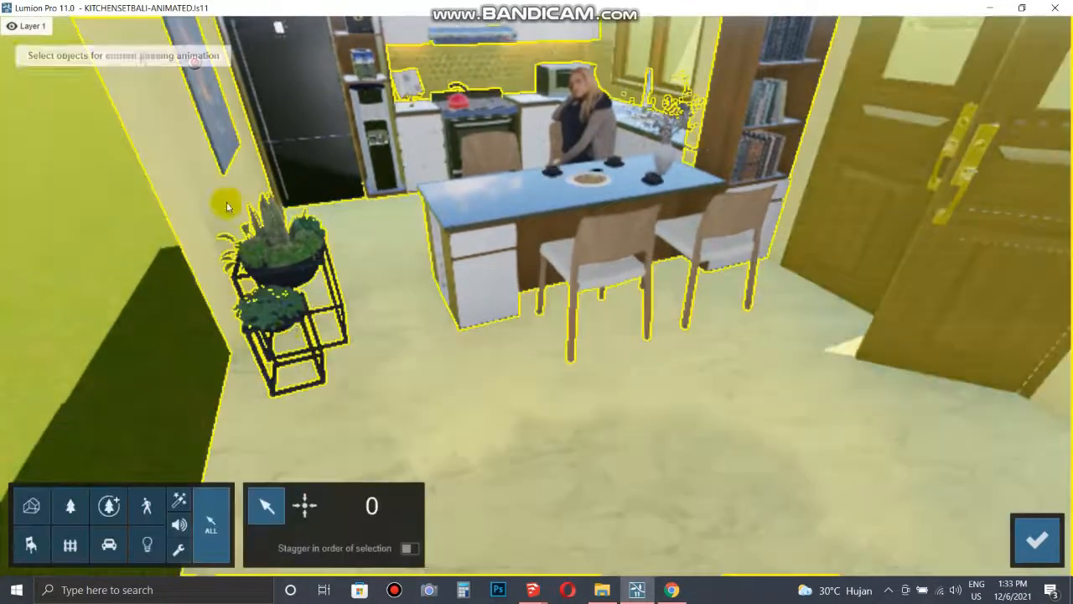
left_click(294, 327)
left_click(294, 320)
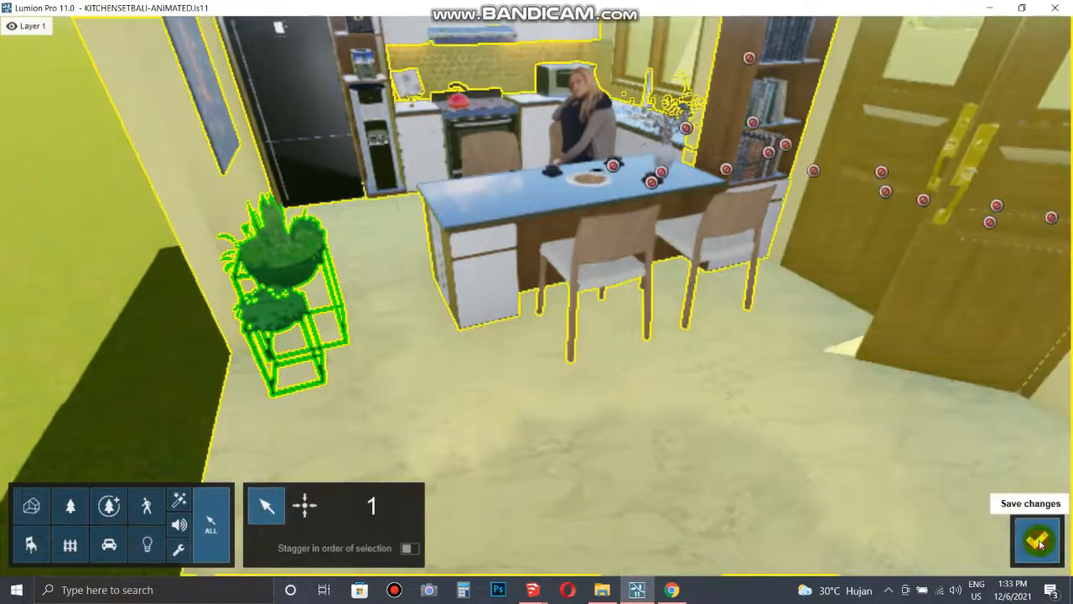
left_click(1037, 540)
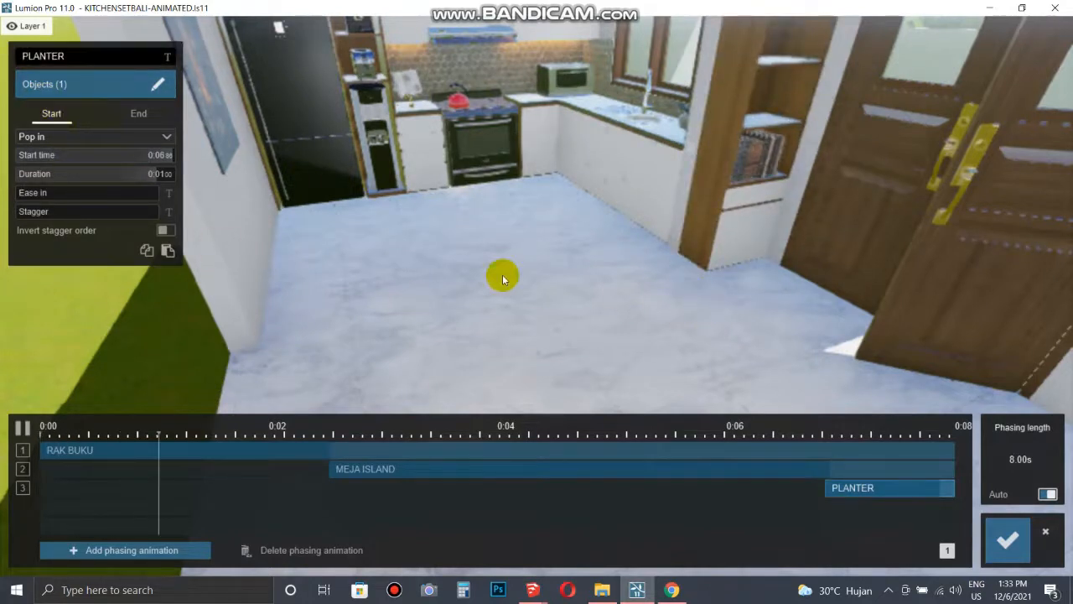
Try the Implode start effect on the PLANTER animation
left_click(118, 136)
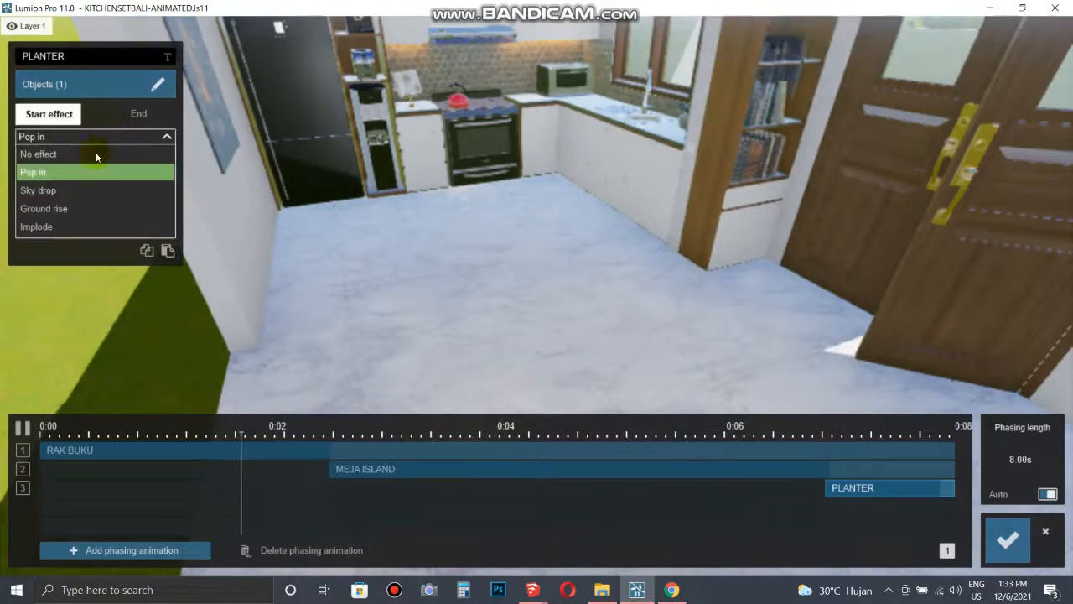
left_click(36, 227)
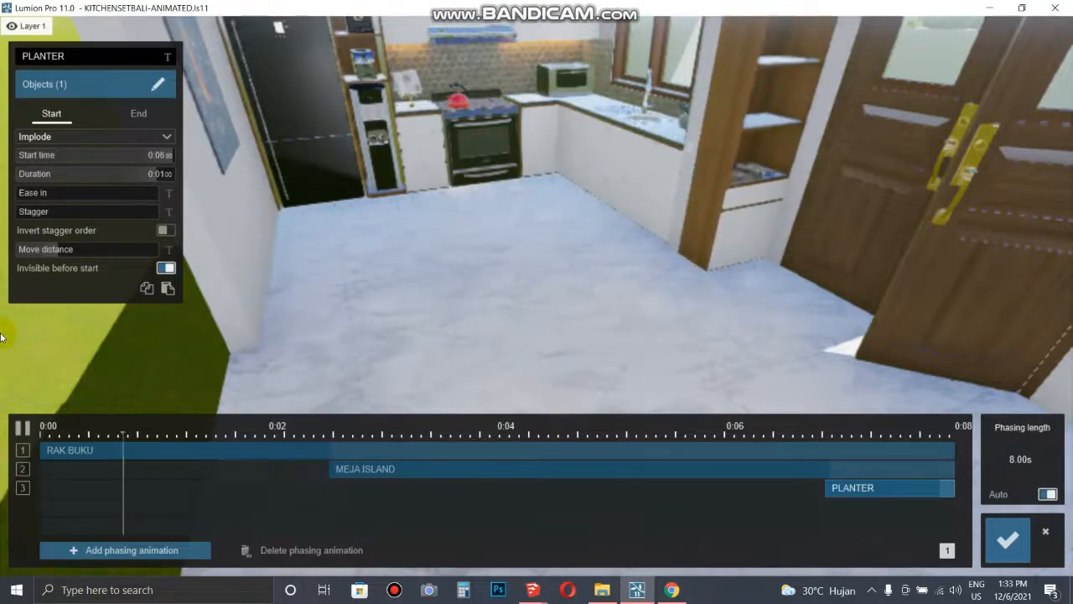
mouse_move(457, 303)
right_mouse_down()
mouse_move(490, 248)
mouse_move(503, 252)
mouse_move(470, 260)
mouse_move(458, 302)
right_mouse_up()
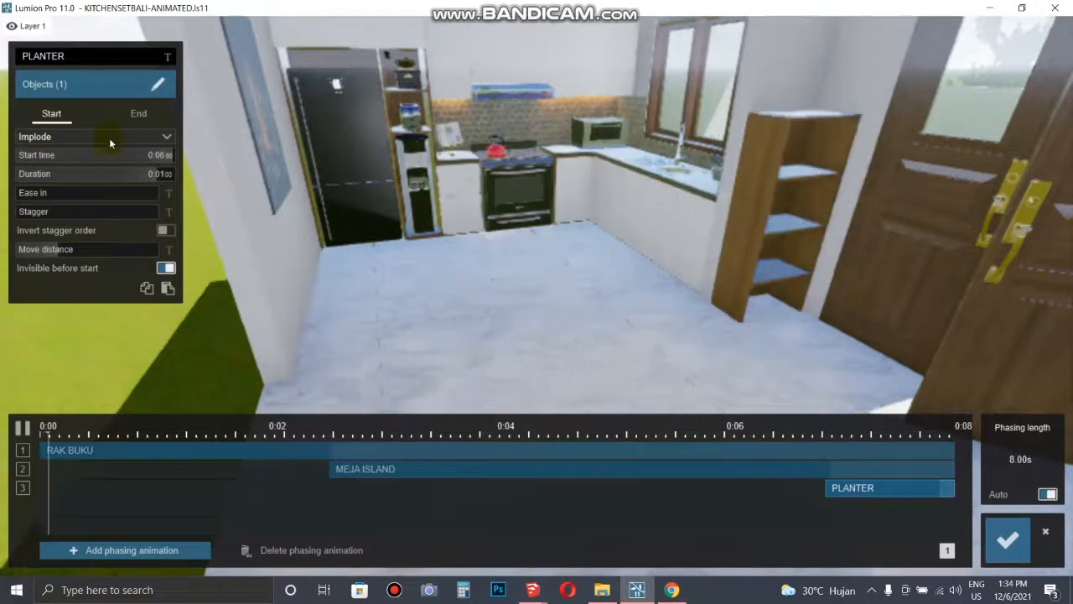
Give PLANTER a Ground rise start effect and set its ease in to the maximum
left_click(81, 141)
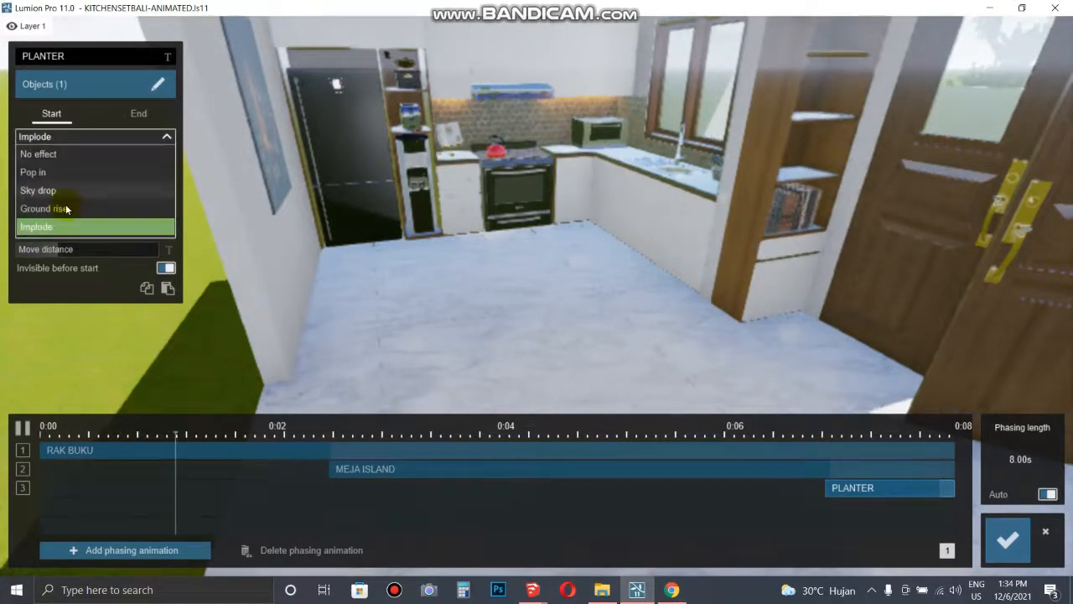
left_click(65, 206)
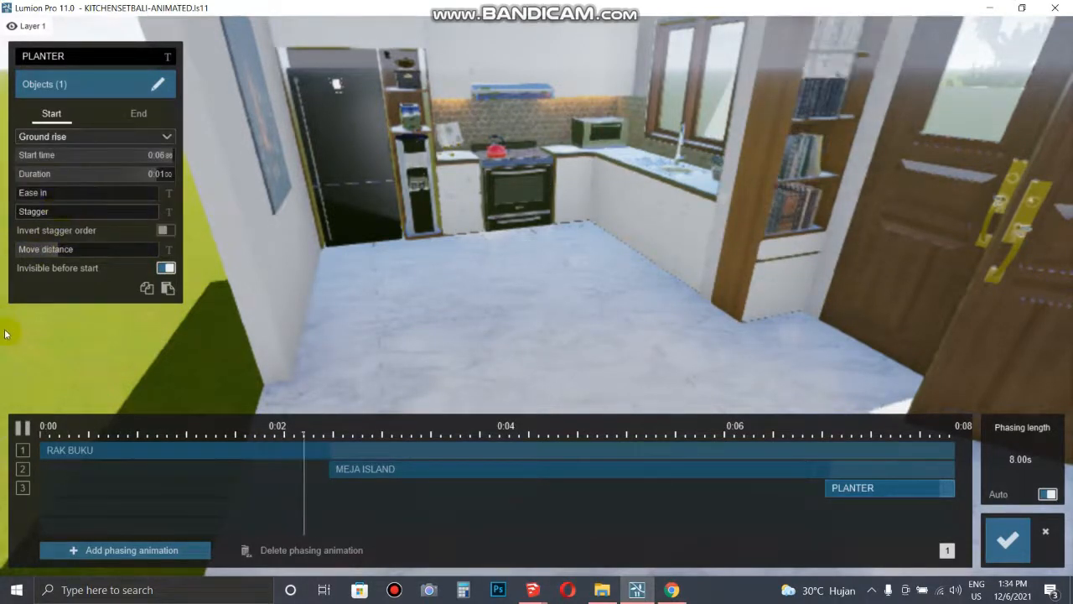
left_click(51, 194)
left_click_drag(109, 196, 201, 194)
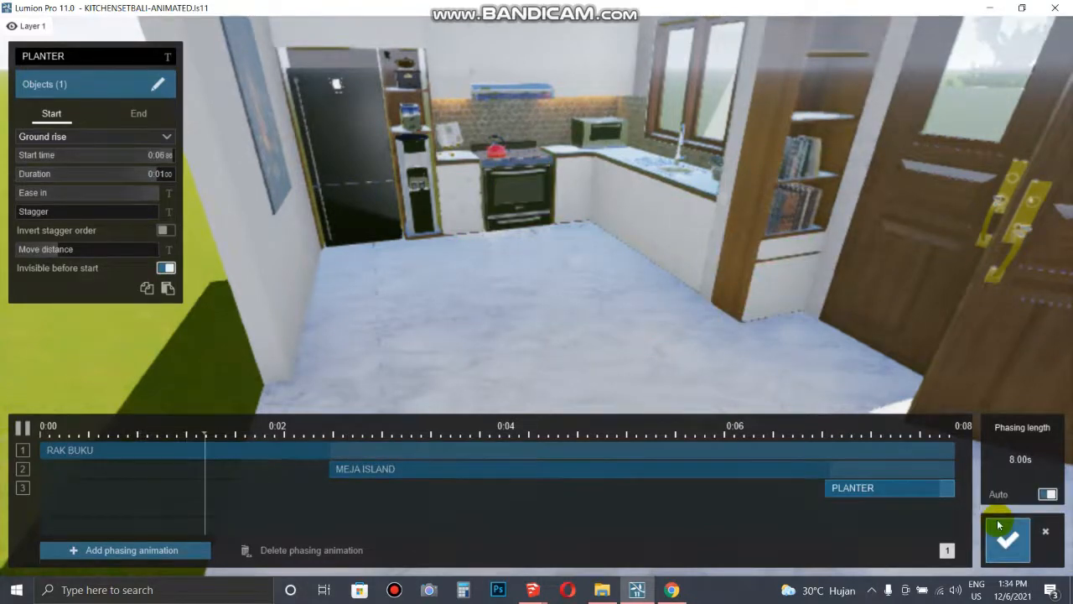
Save the phasing effect and play the kitchen clip to preview it
left_click(998, 525)
left_click(278, 428)
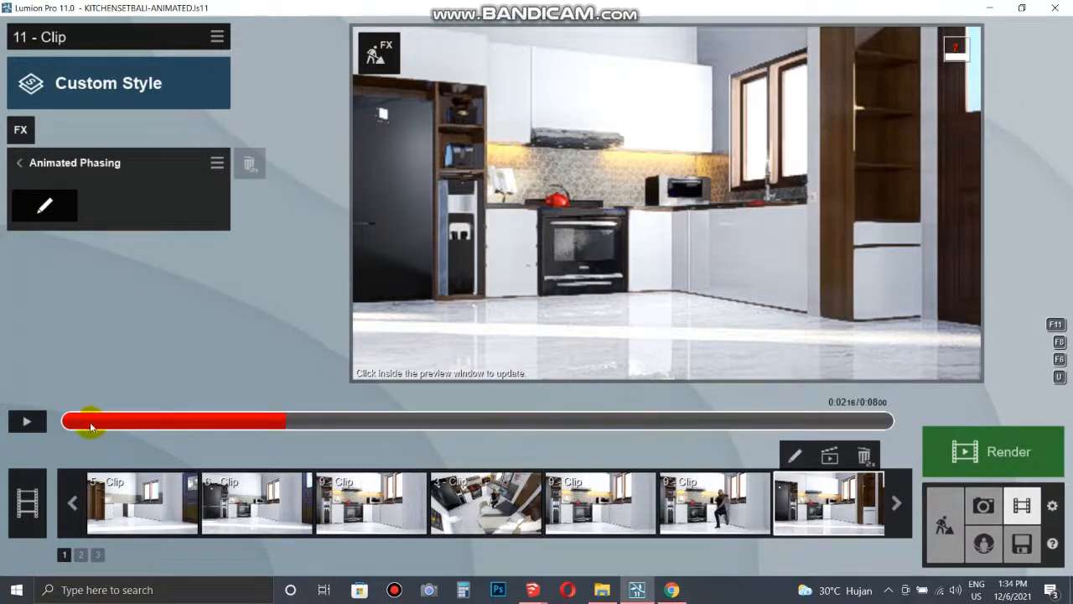
left_click(26, 422)
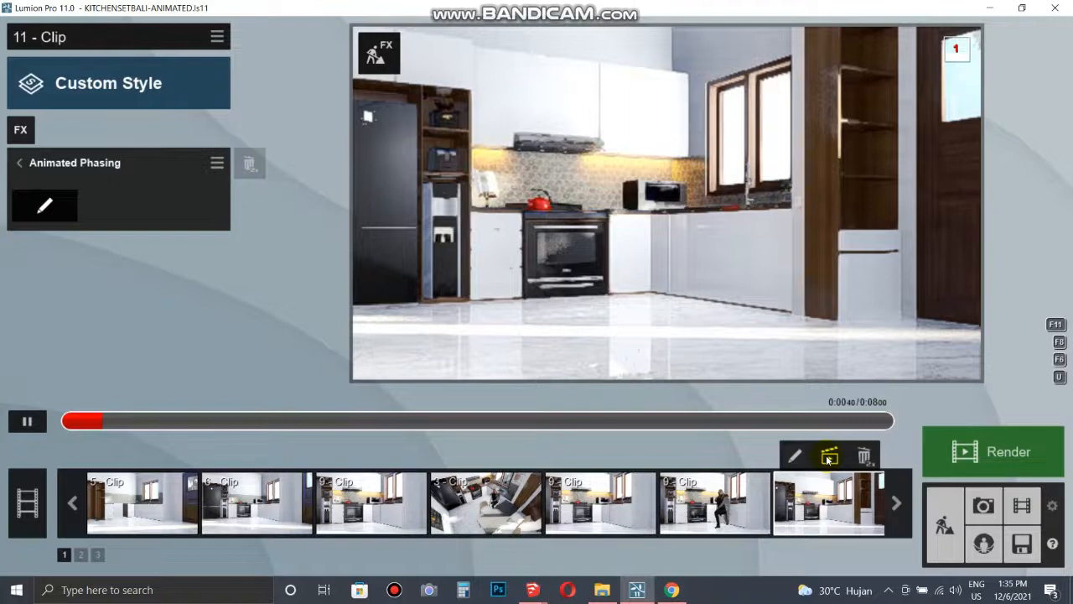
Render the entire kitchen clip as an HD 1280x720 MP4 file named CLIP06 in the ANIMATED folder
left_click(829, 457)
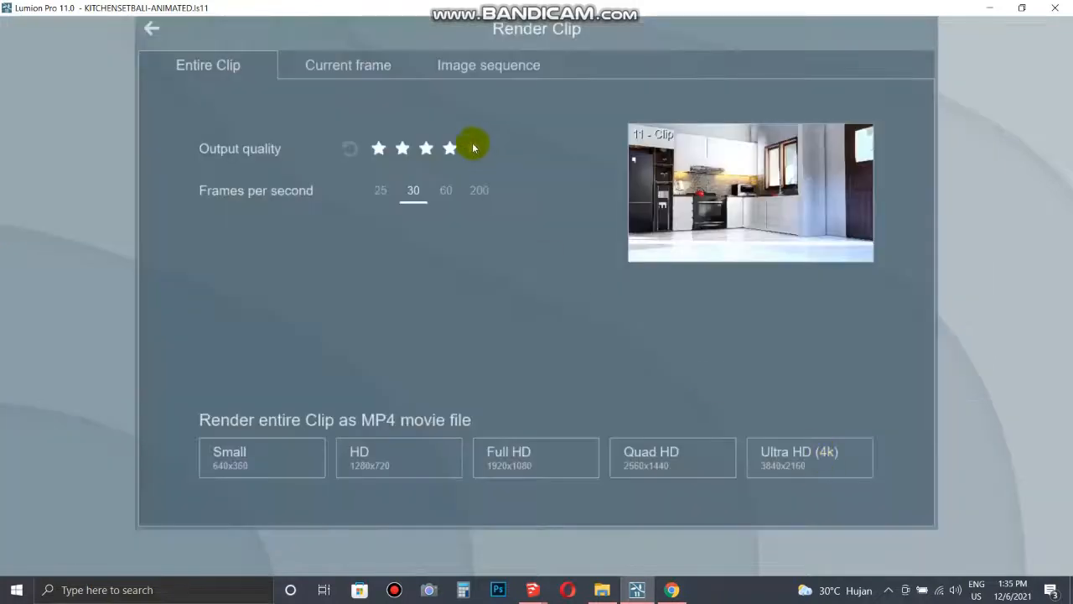
left_click(417, 458)
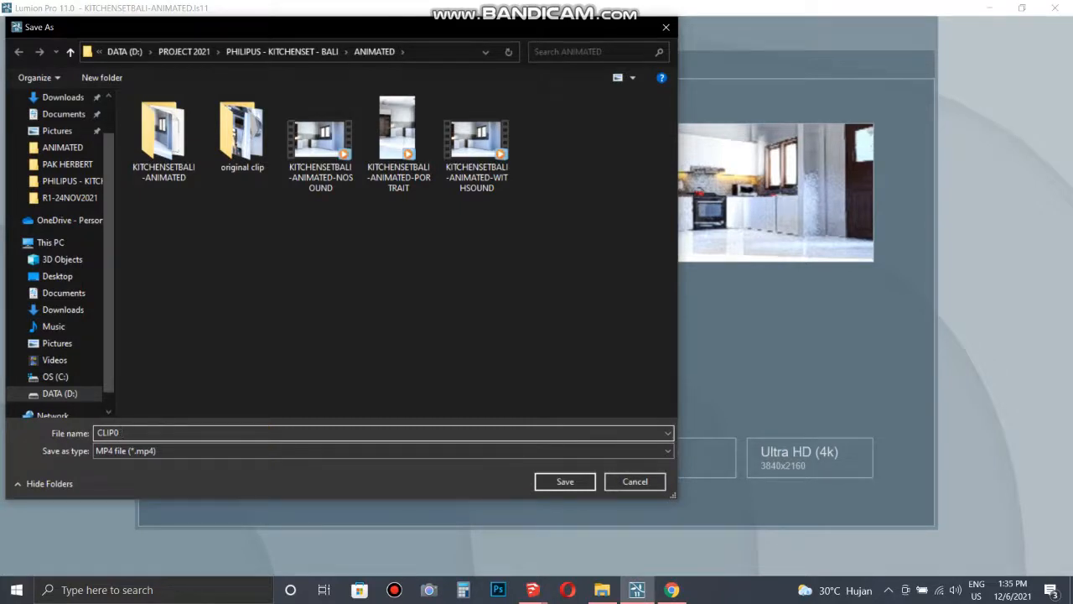
key("Return")
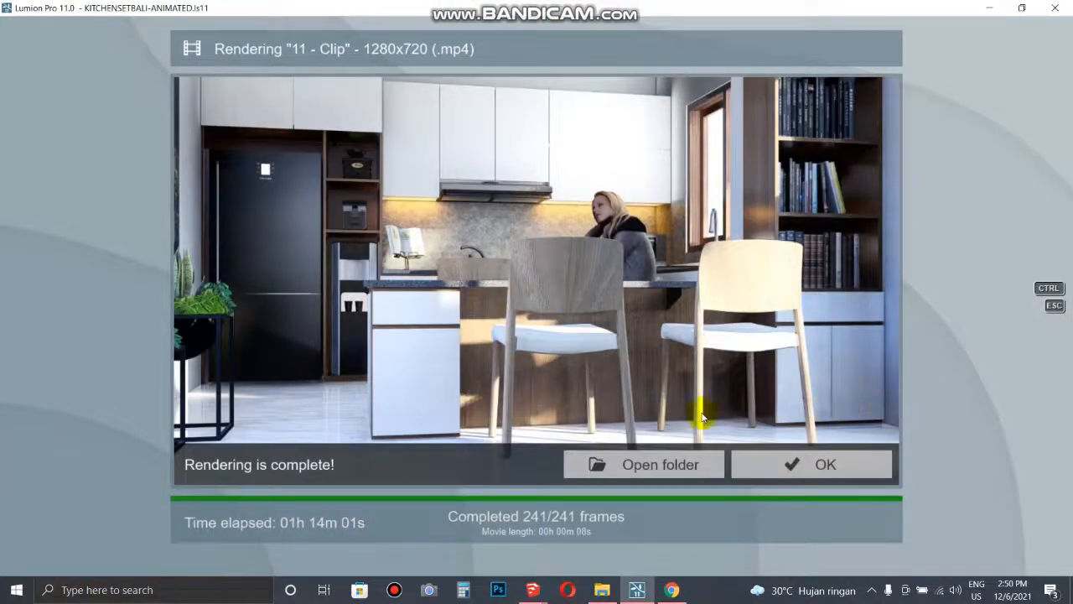
Open the render's output folder, watch CLIP06 in a maximized video player, and replay it
left_click(671, 464)
left_click(724, 461)
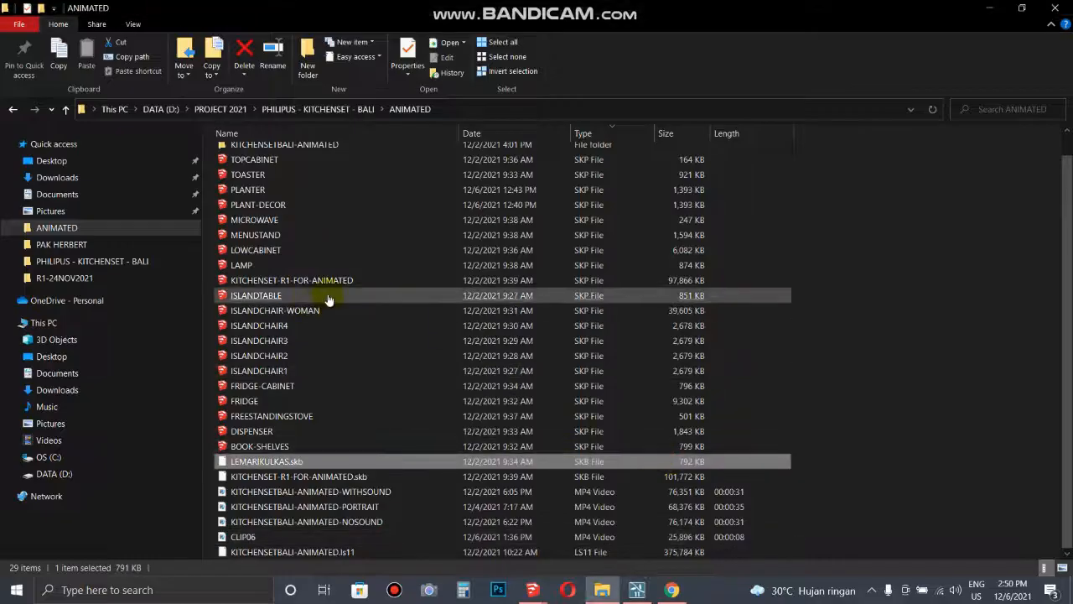
double_click(240, 541)
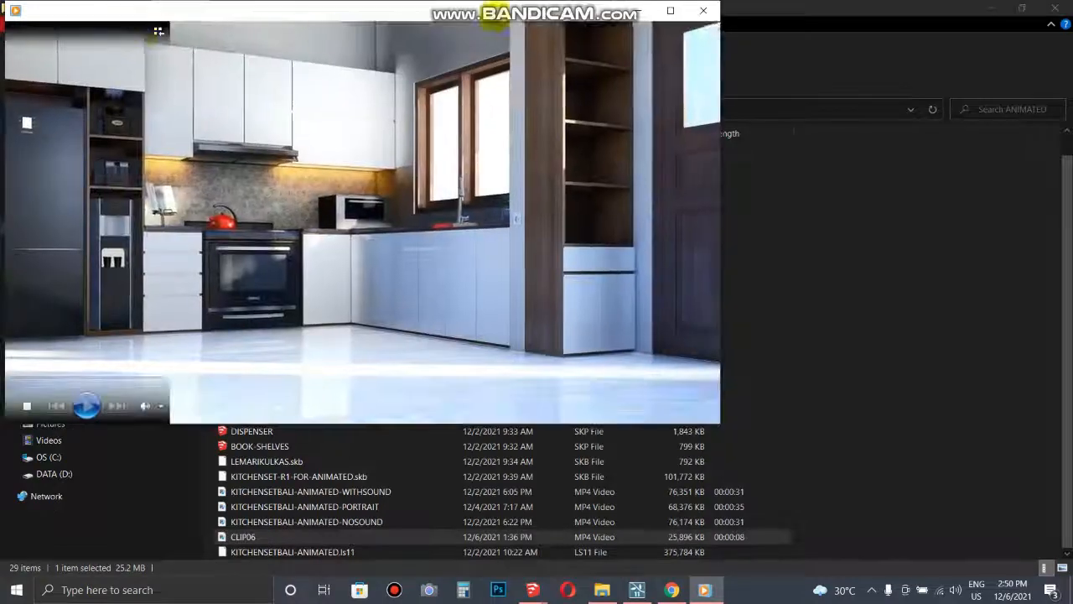
left_click(667, 10)
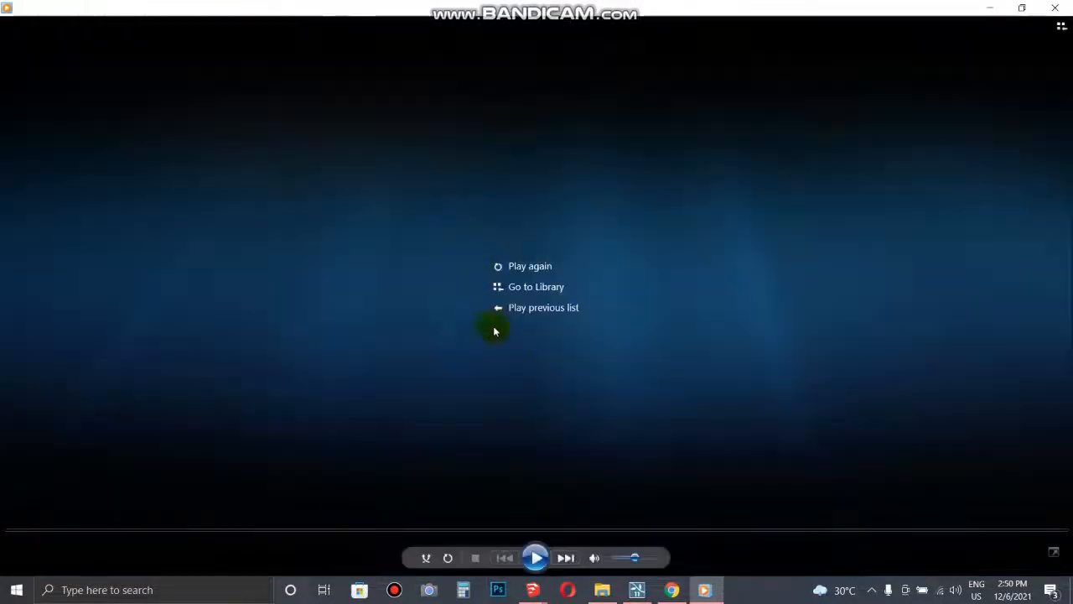
left_click(534, 267)
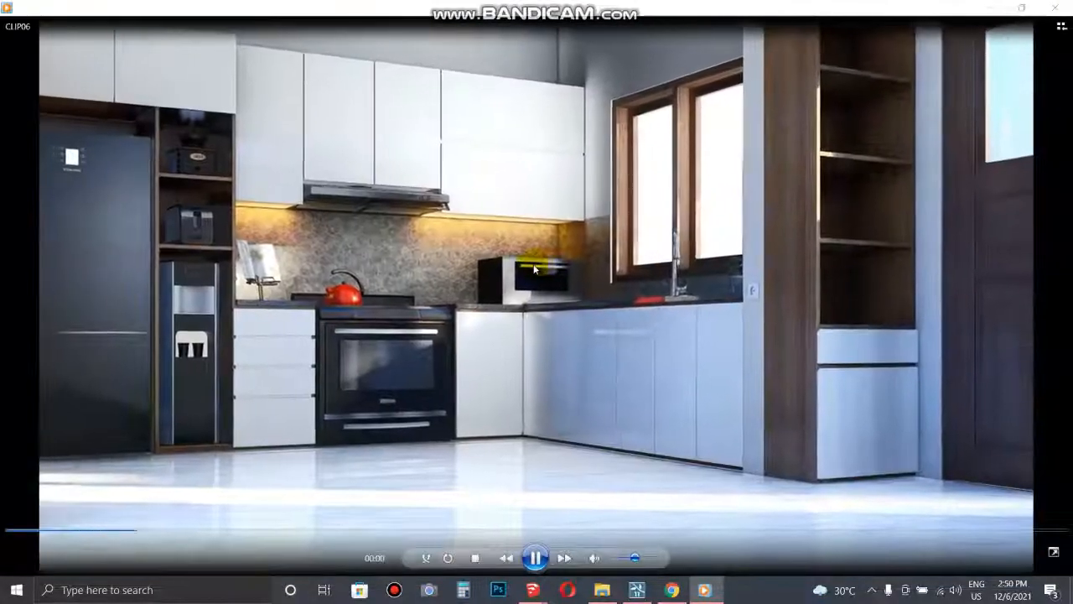